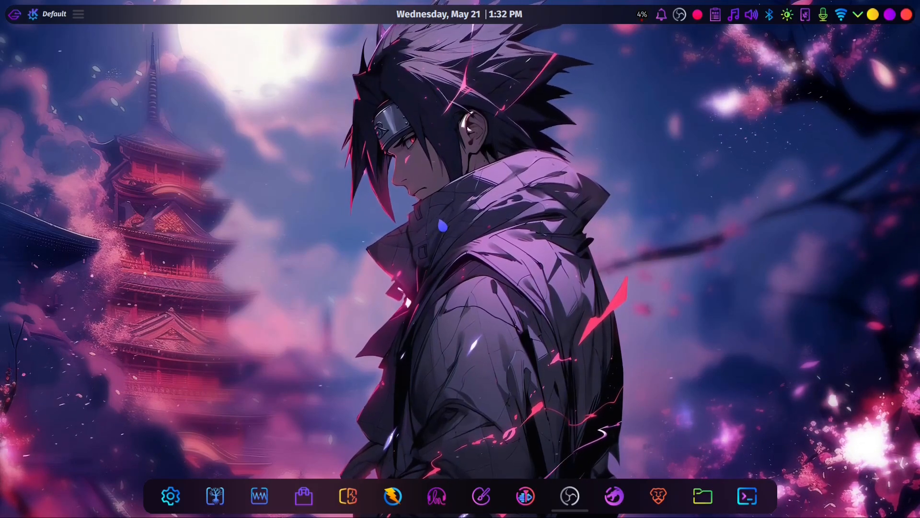
- Set the desktop layout to Folder View in the wallpaper settings and apply it
right_click(499, 173)
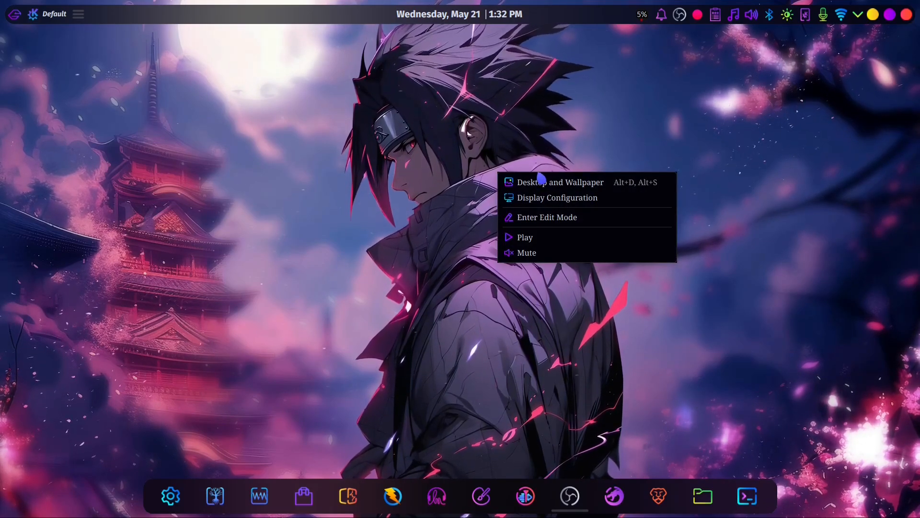
left_click(560, 187)
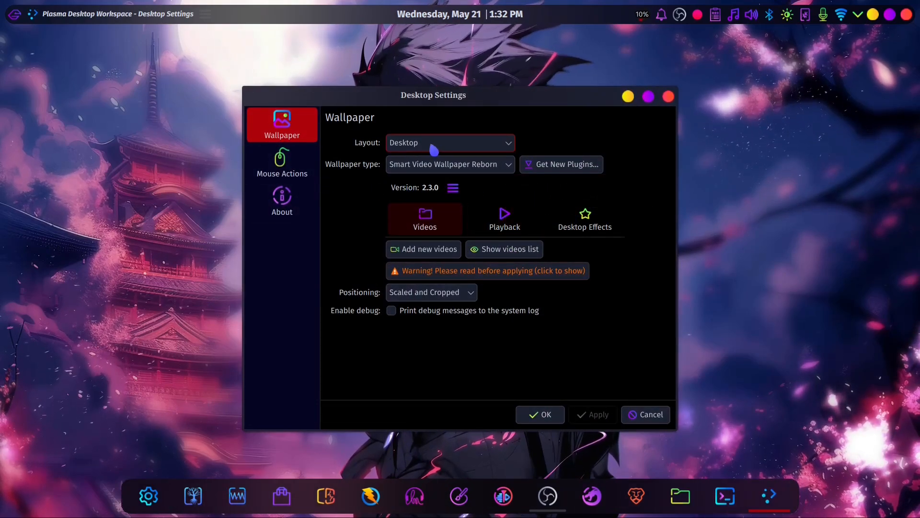
left_click(417, 180)
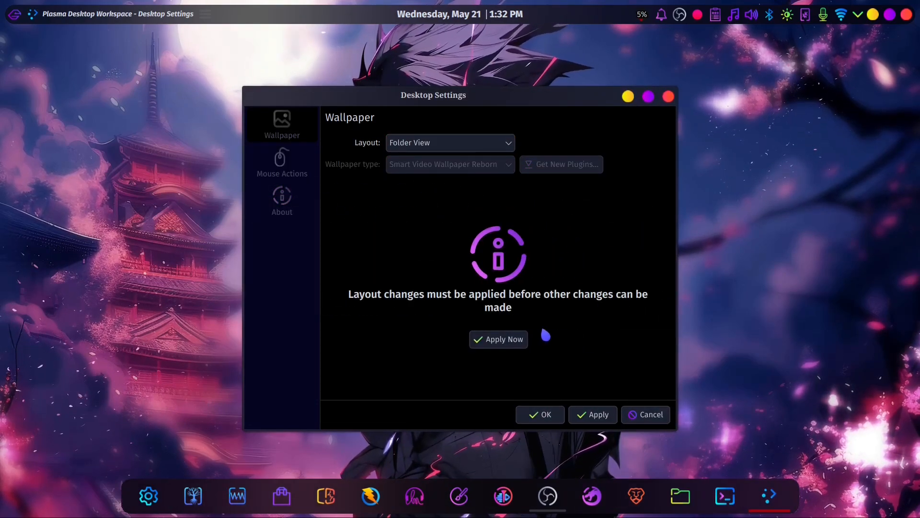
left_click(589, 413)
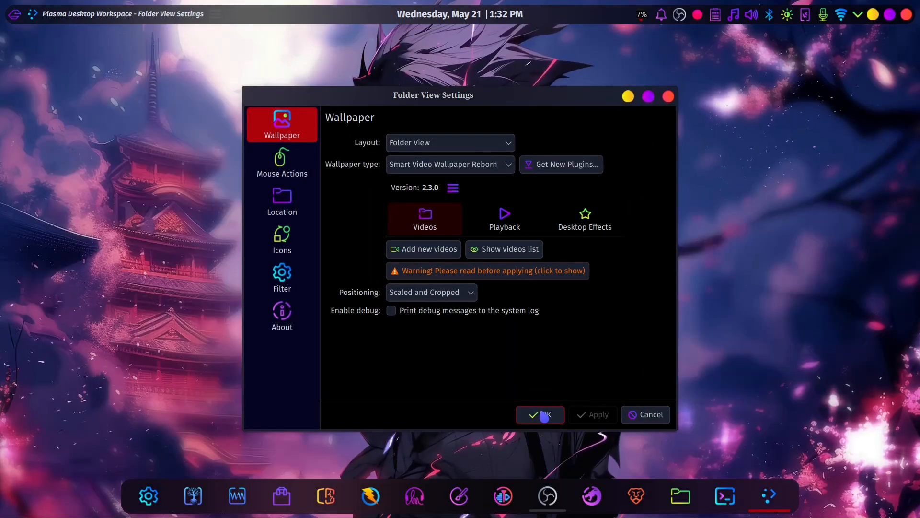
left_click(544, 415)
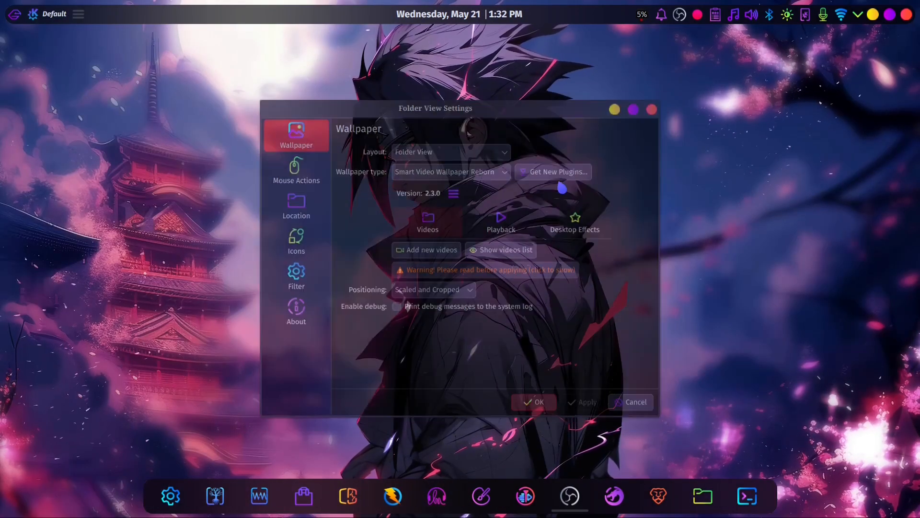
- Inspect the desktop's context options and try an area selection across the empty desktop
right_click(559, 156)
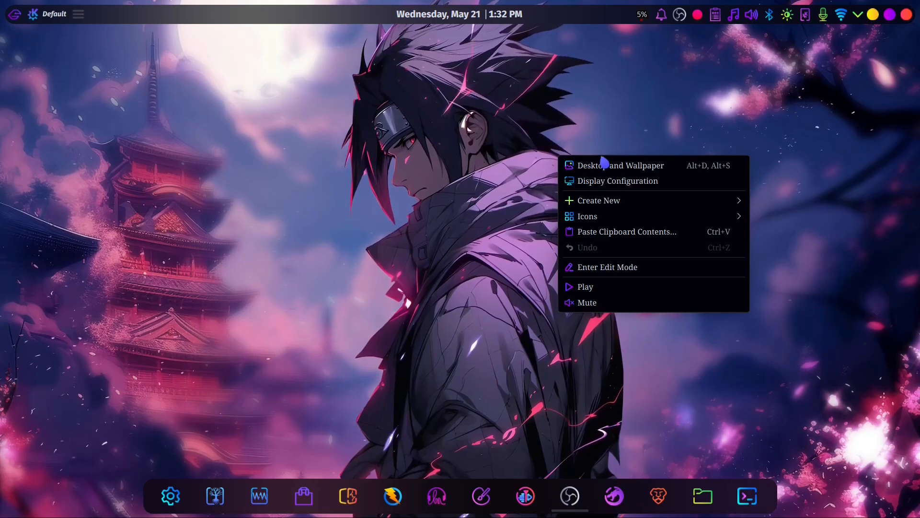
left_click(570, 299)
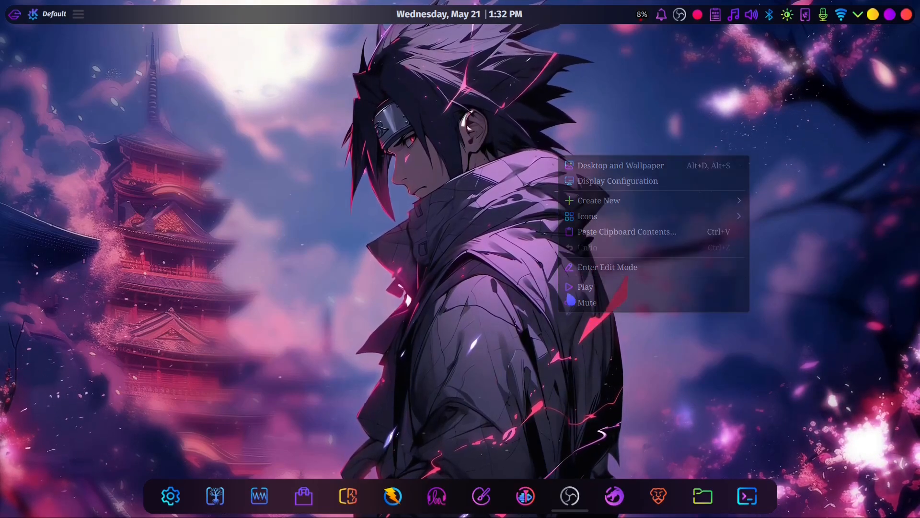
left_click_drag(144, 92, 569, 259)
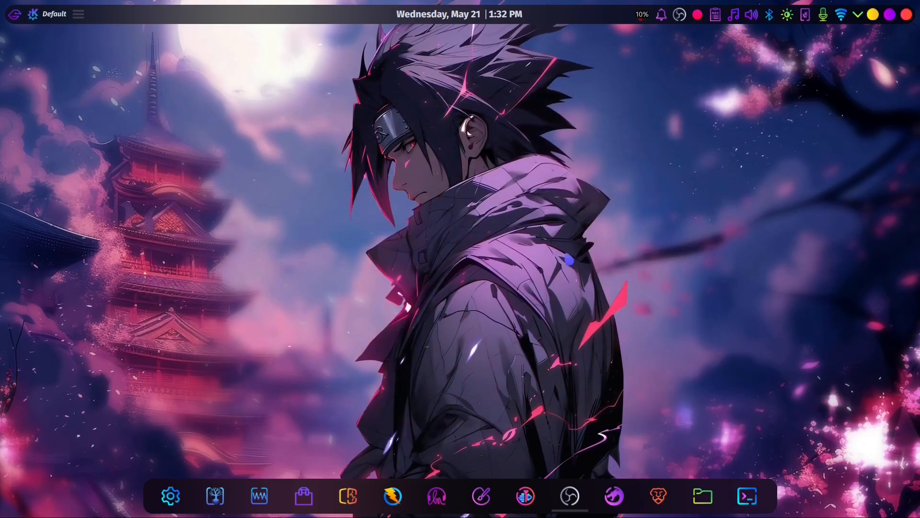
- Switch the desktop layout back to Desktop, apply it and close the settings
right_click(477, 147)
left_click(528, 162)
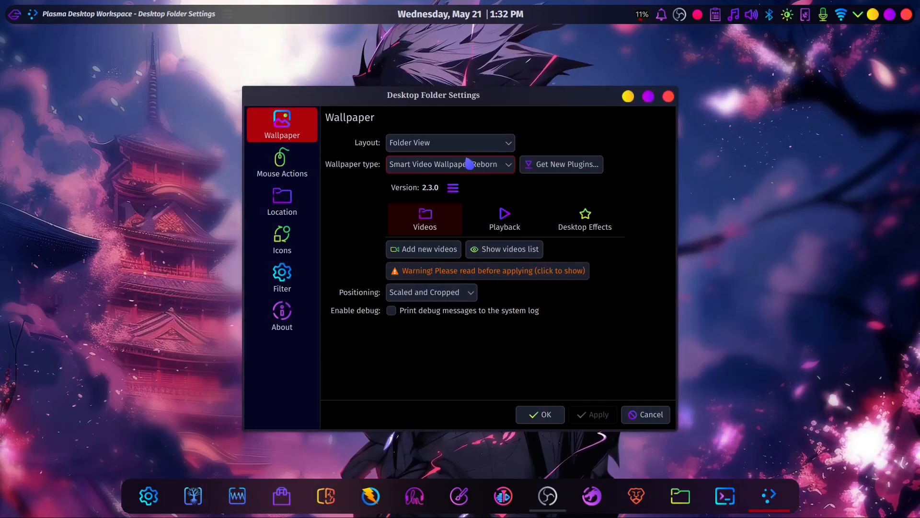
left_click(440, 163)
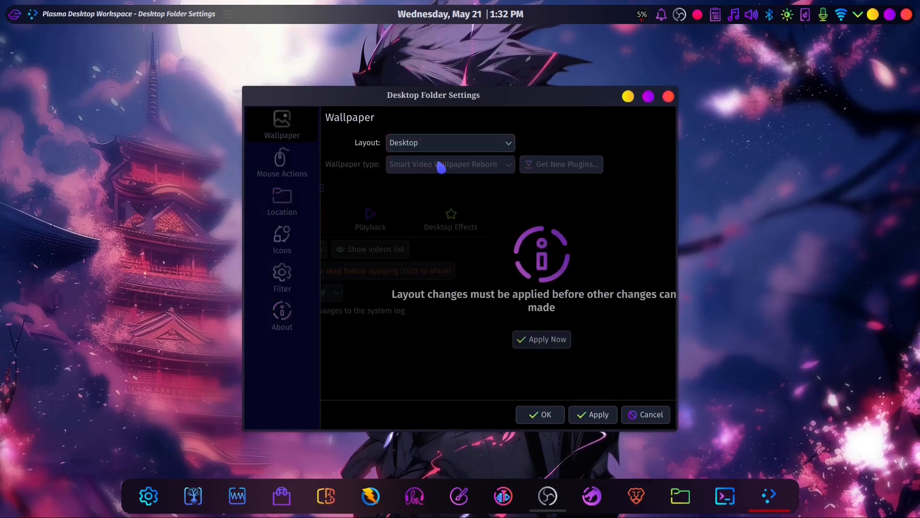
left_click(587, 416)
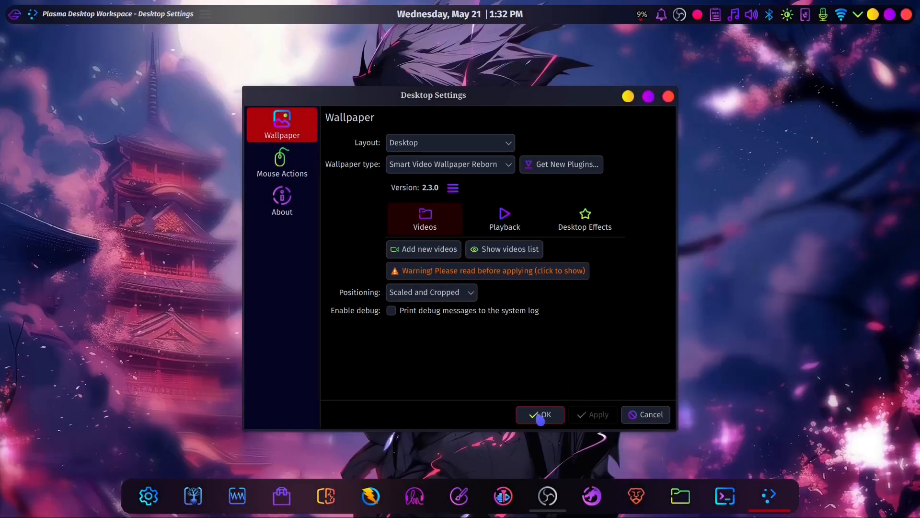
left_click(541, 413)
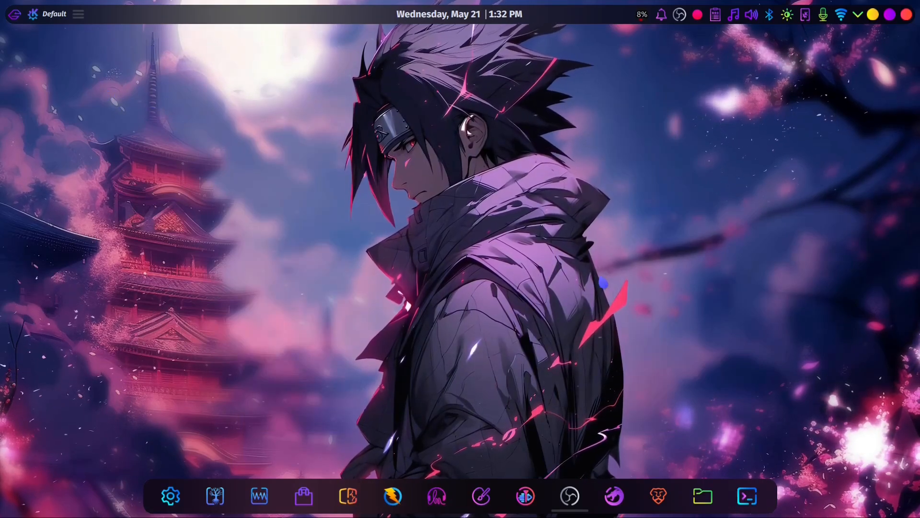
- Change the wallpaper type to Image and apply the Ghosts wallpaper
right_click(442, 175)
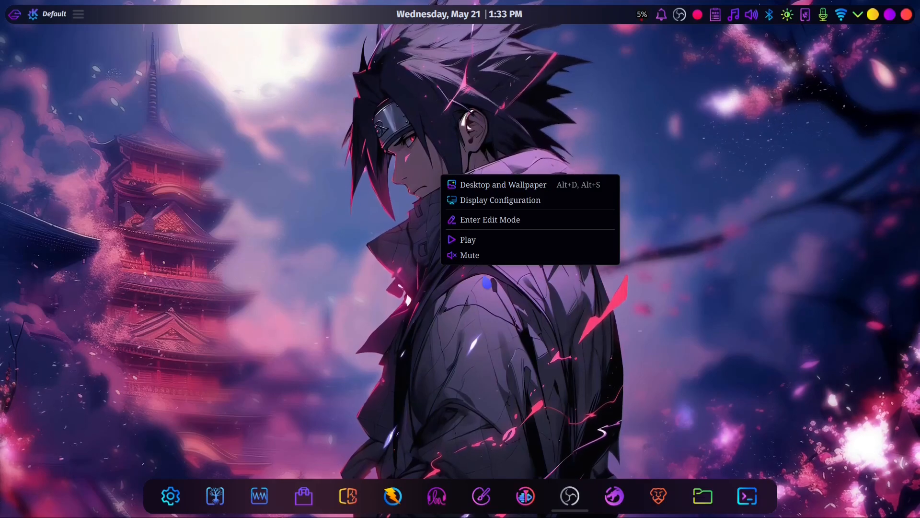
left_click(527, 186)
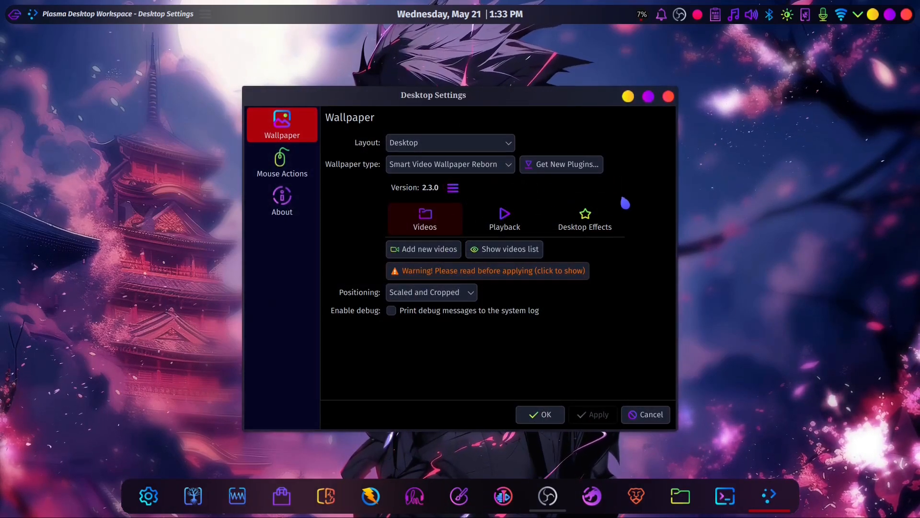
left_click(506, 167)
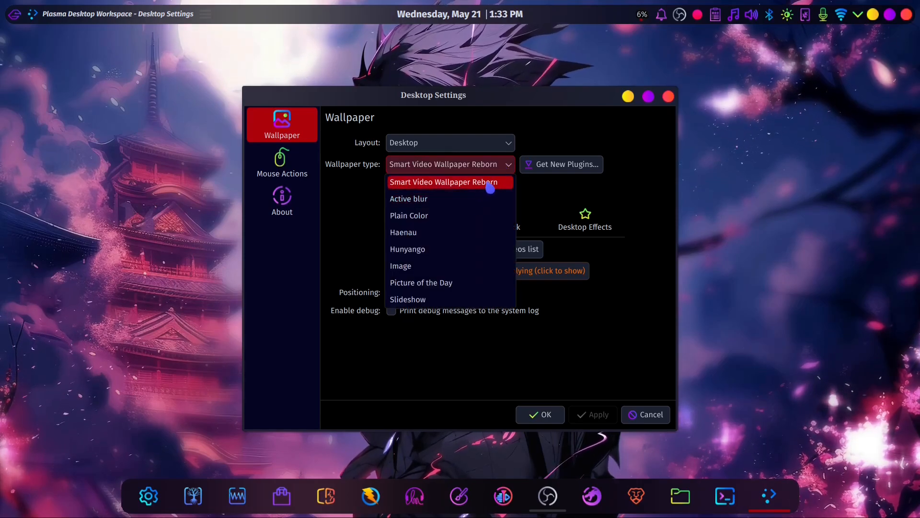
left_click(417, 266)
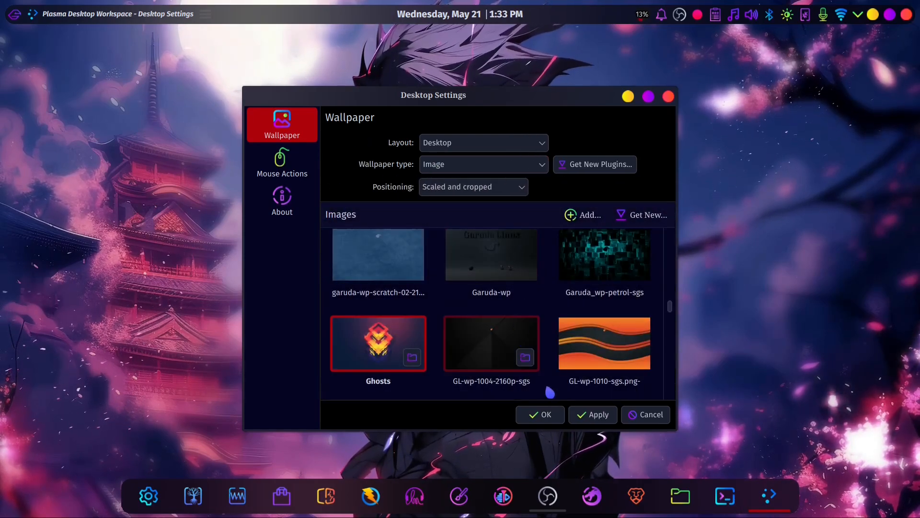
left_click(591, 417)
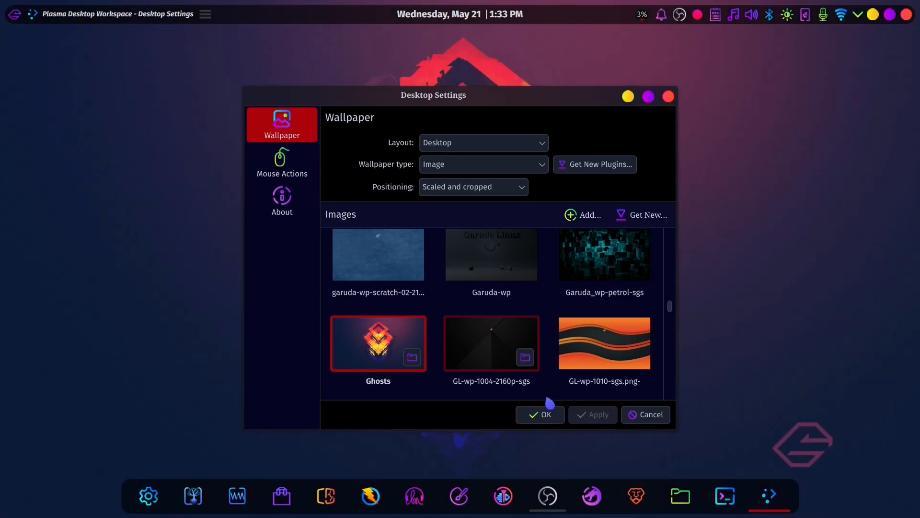
- Set the wallpaper type to Smart Video Wallpaper Reborn and apply it
left_click(530, 172)
left_click(499, 185)
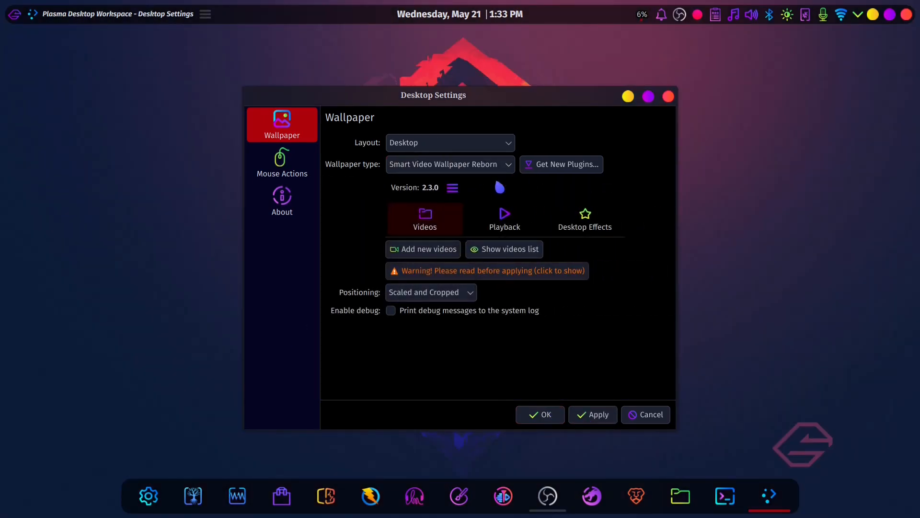
left_click(581, 413)
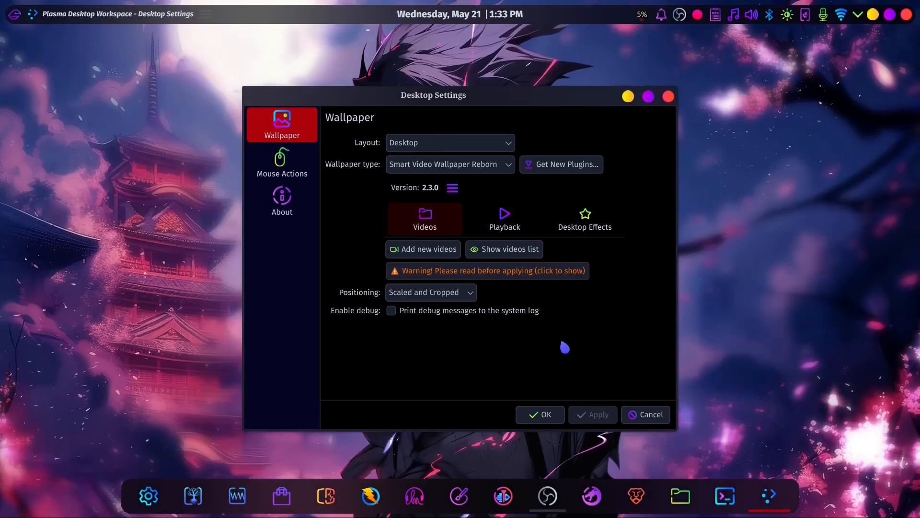
- Search the downloadable wallpaper plugins for "smart video", clear the search and close the plugin catalogue
left_click(587, 173)
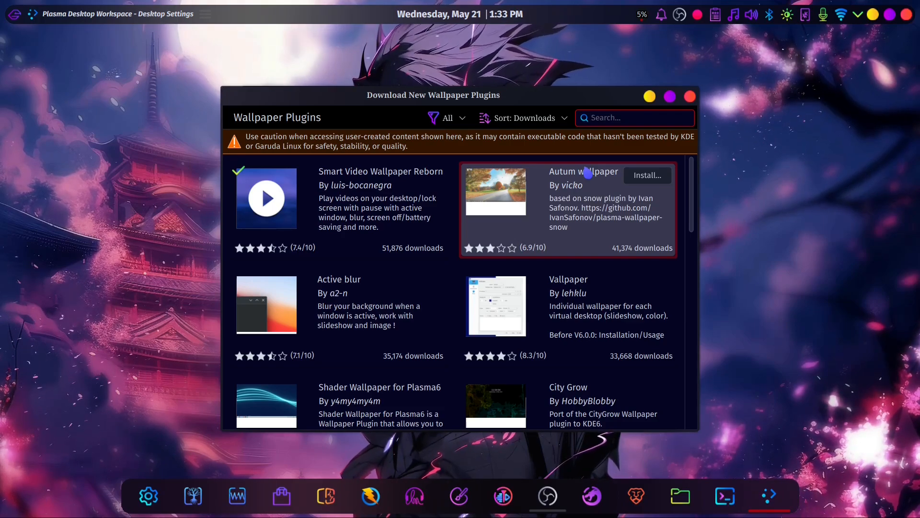
type("smart video")
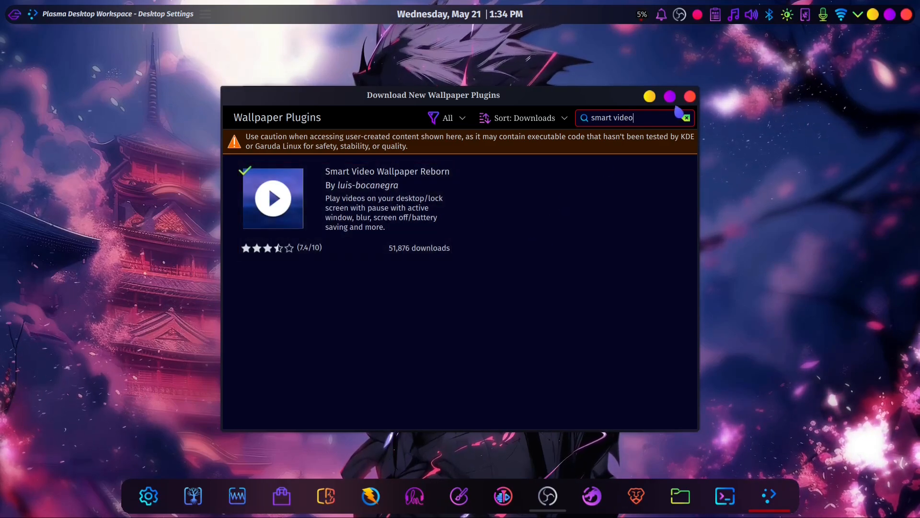
left_click(685, 118)
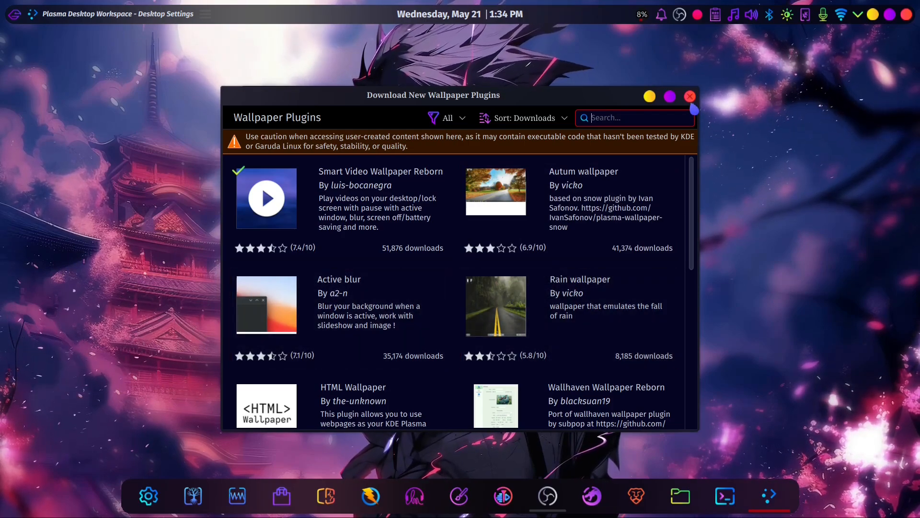
left_click(690, 98)
- Choose Smart Video Wallpaper Reborn as the wallpaper type and check which videos are in its list
left_click(503, 167)
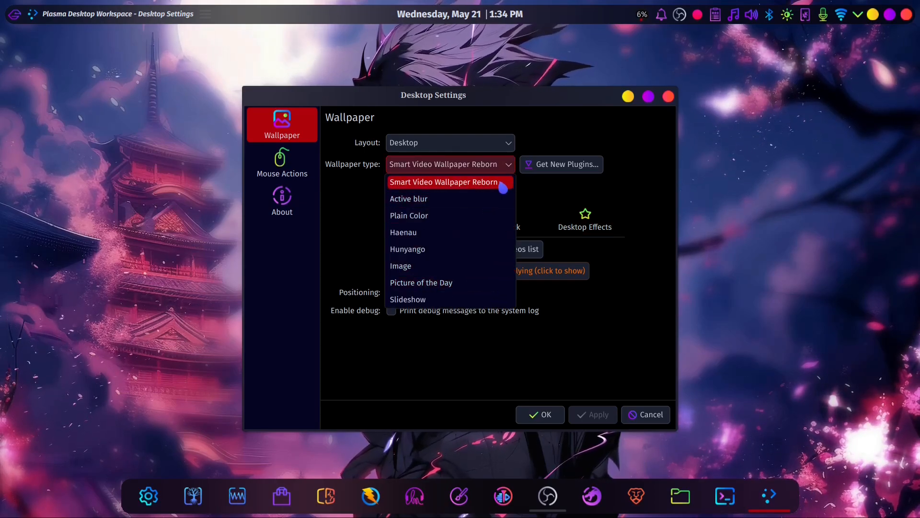
left_click(494, 183)
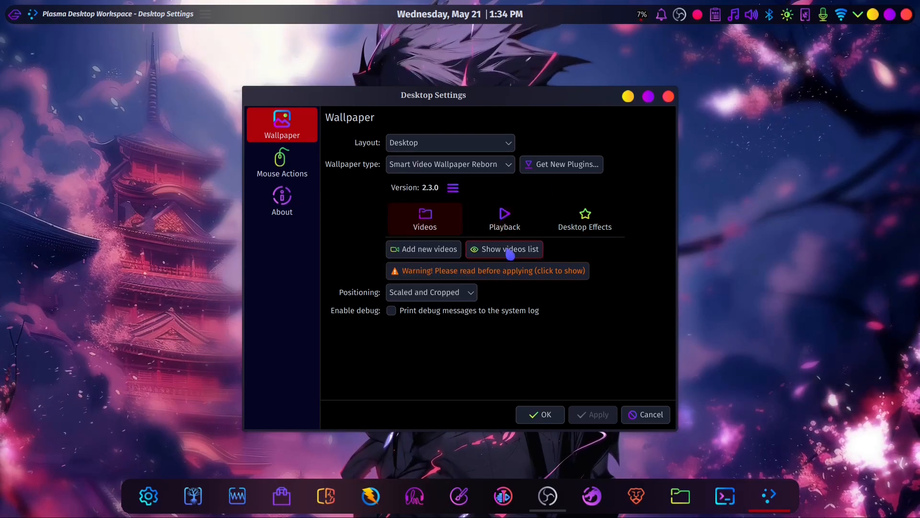
left_click(510, 254)
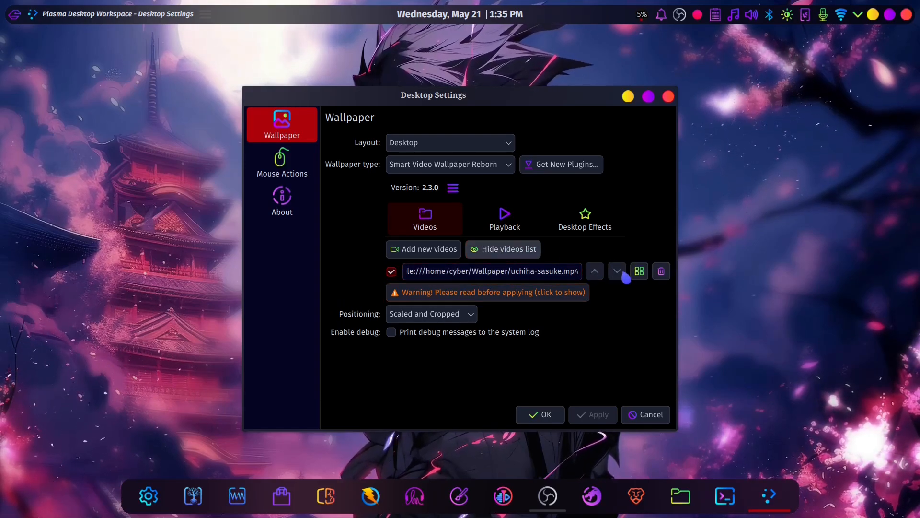
left_click(510, 257)
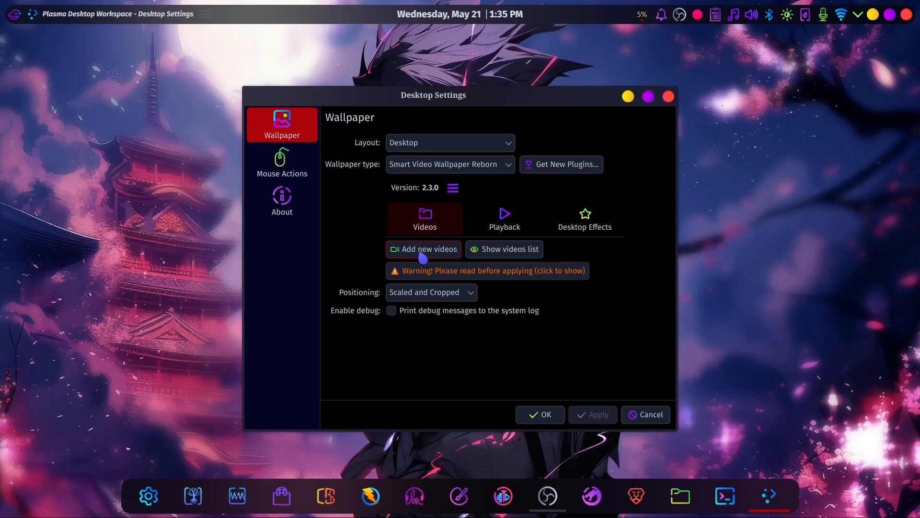
- Add the video dragon2.mp4 from the Wallpaper folder to the video wallpaper's list
left_click(423, 254)
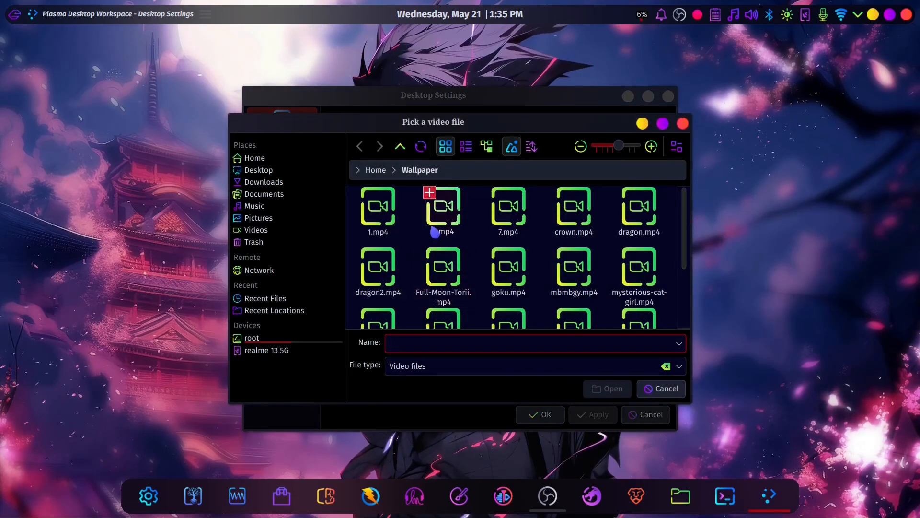
scroll(527, 264, "down", 2)
scroll(556, 283, "up", 2)
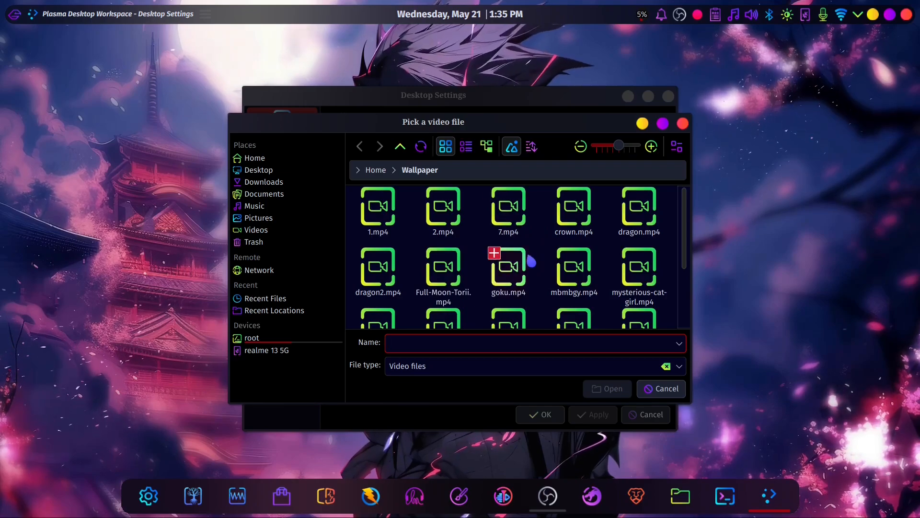
scroll(441, 230, "down", 2)
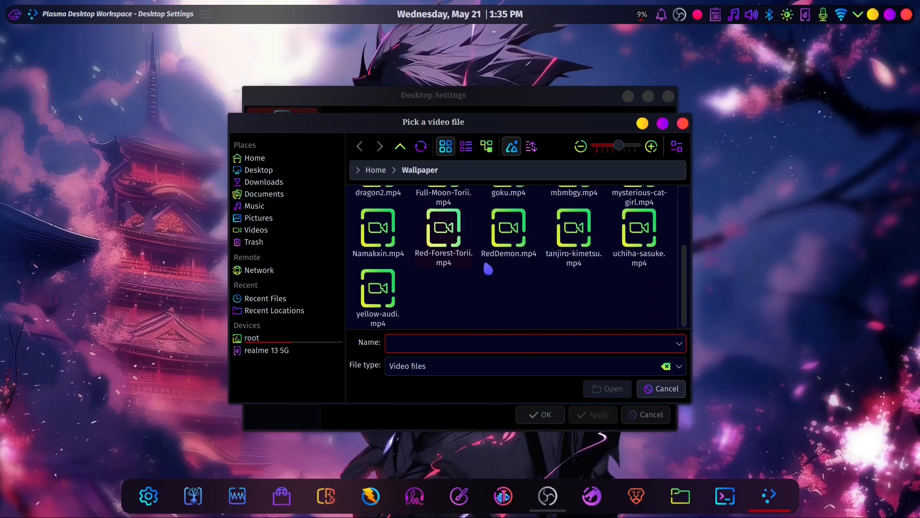
scroll(535, 284, "up", 3)
double_click(379, 268)
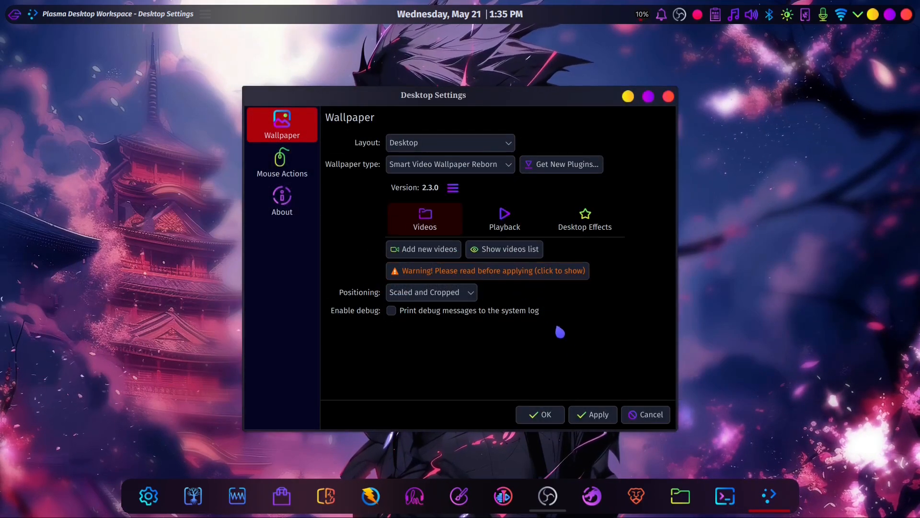
- Remove uchiha-sasuke.mp4 from the videos list, apply the change and close the settings
left_click(509, 249)
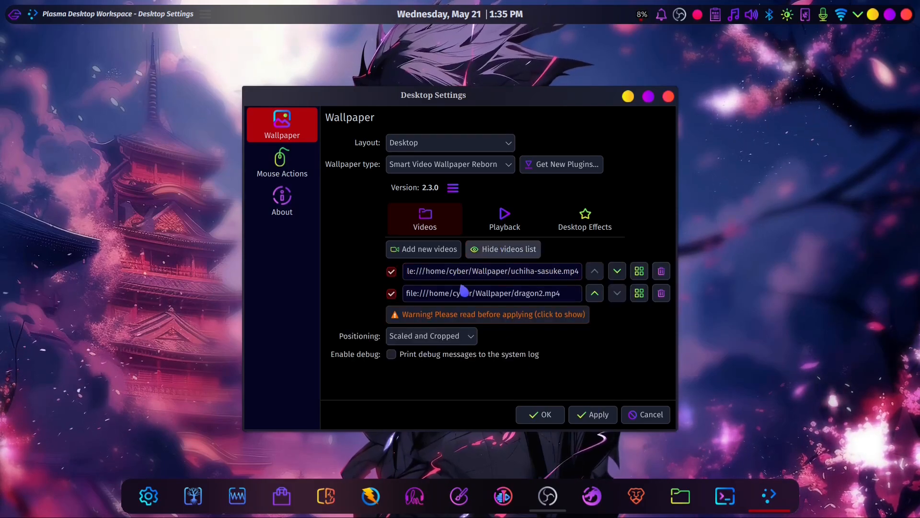
left_click(661, 271)
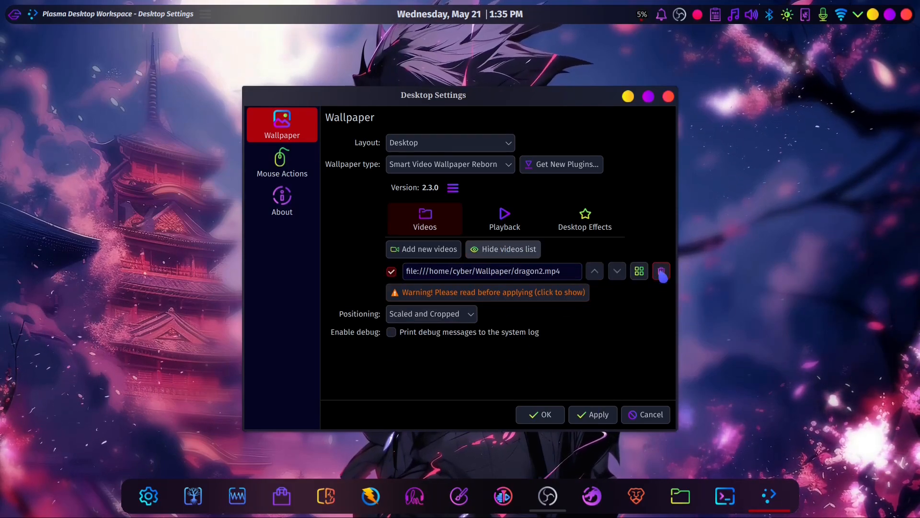
left_click(593, 422)
left_click(539, 414)
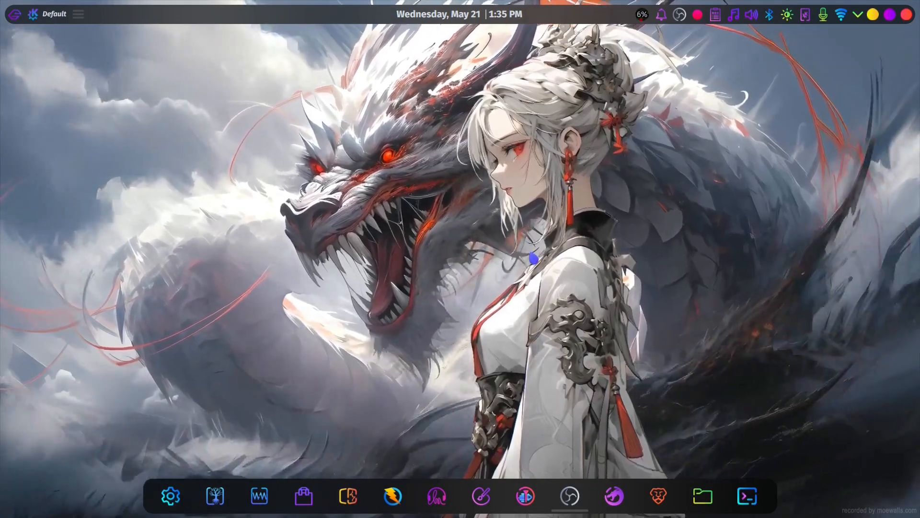
- Reopen the desktop's wallpaper settings and display the video wallpaper's playback options
right_click(464, 161)
left_click(552, 169)
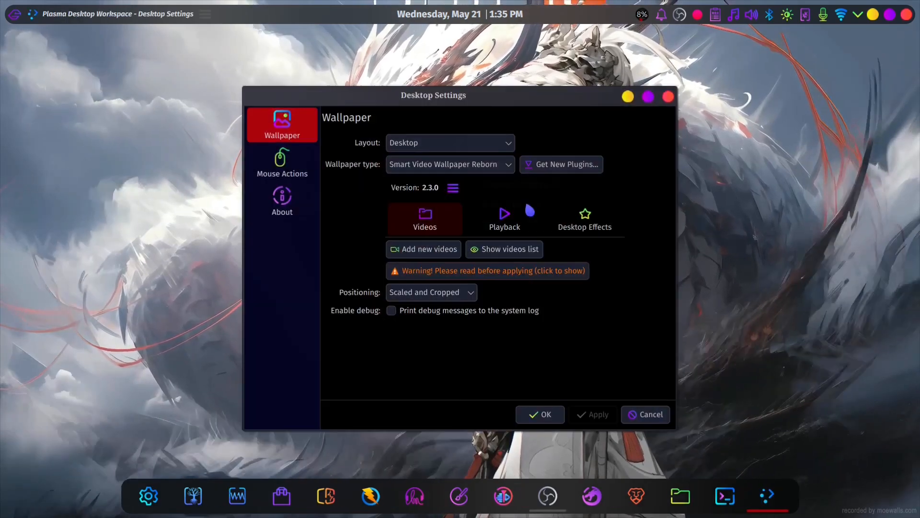
left_click(506, 222)
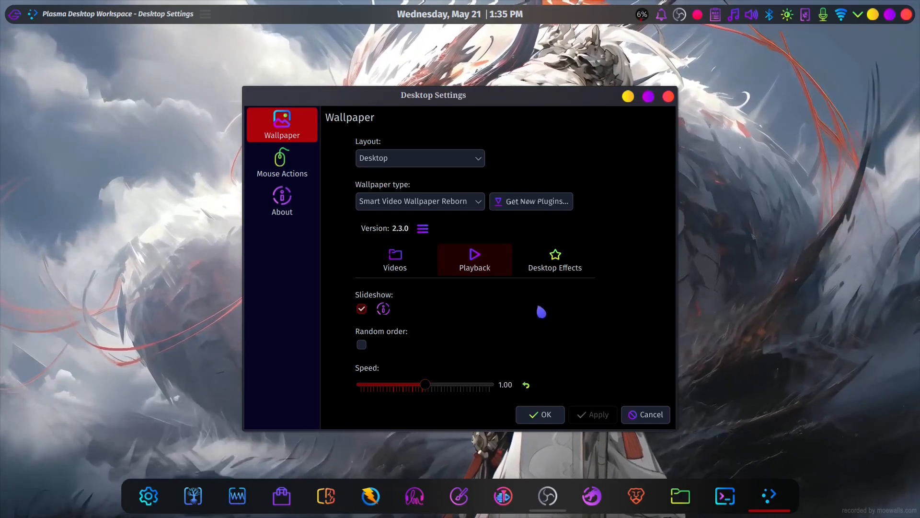
- Examine the video wallpaper's Desktop Effects options, including the full list of effects available for Play in
left_click(565, 267)
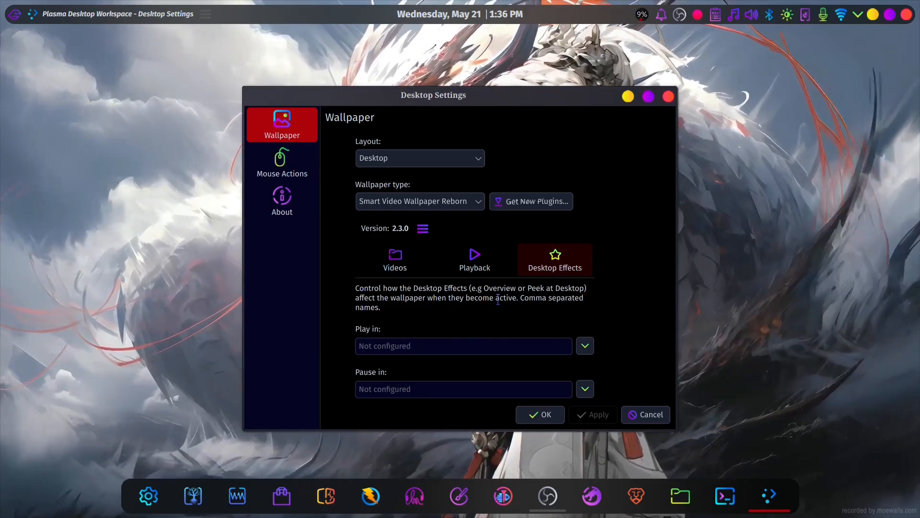
left_click(585, 346)
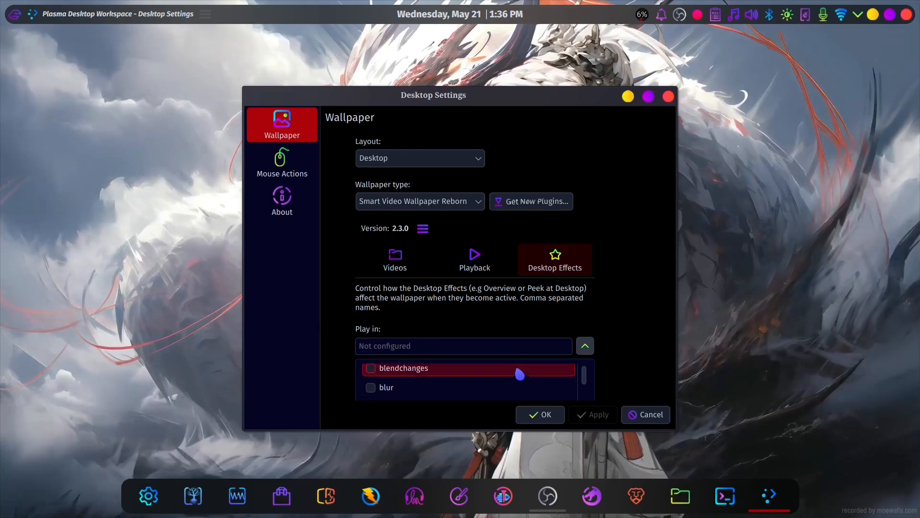
scroll(527, 371, "down", 2)
left_click(648, 96)
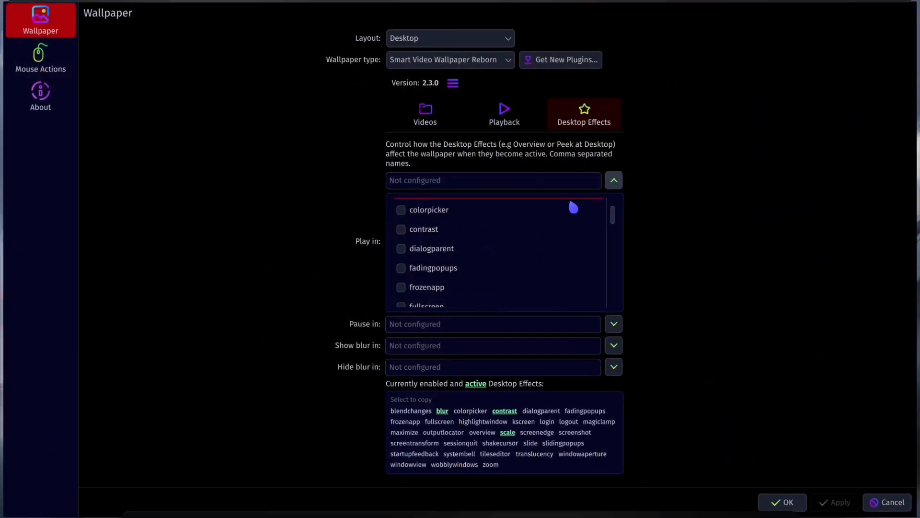
scroll(551, 235, "down", 3)
scroll(549, 225, "down", 20)
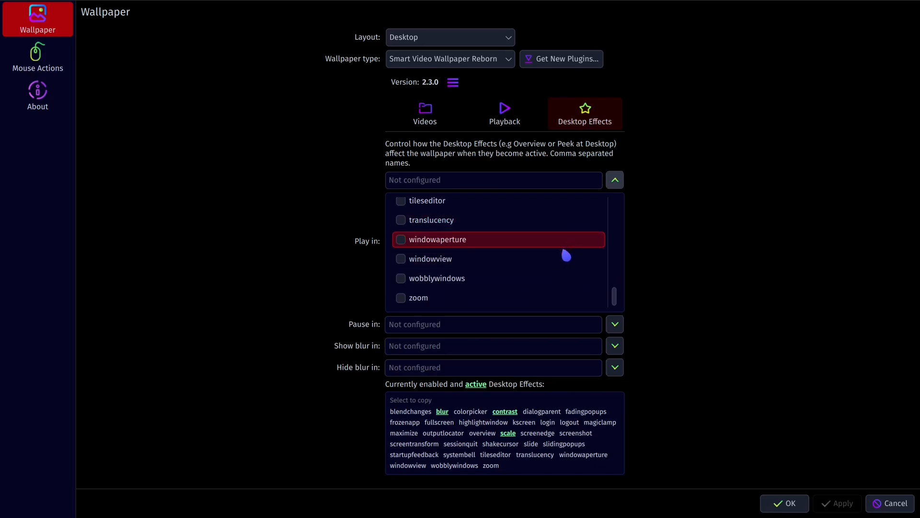
left_click(615, 180)
left_click(889, 15)
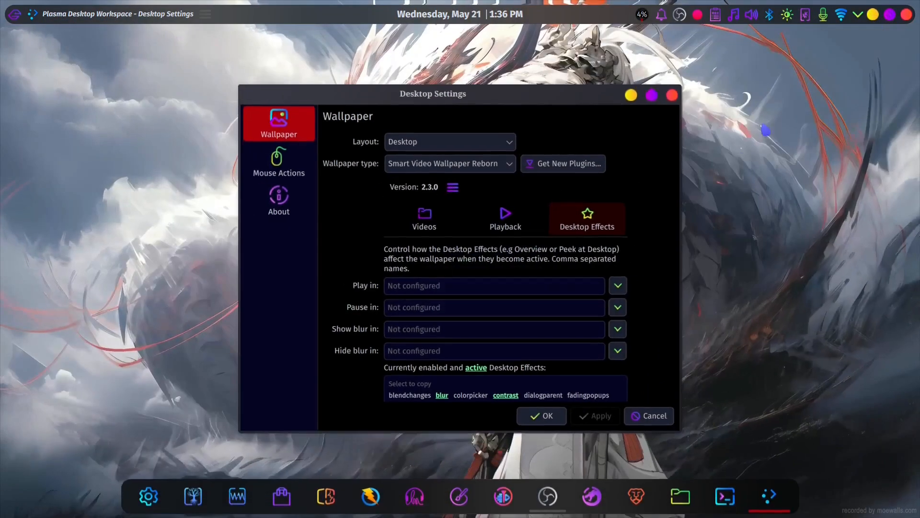
- Check the mouse actions available for Right-Button in the desktop settings, and look at the desktop's own context menu
left_click(281, 162)
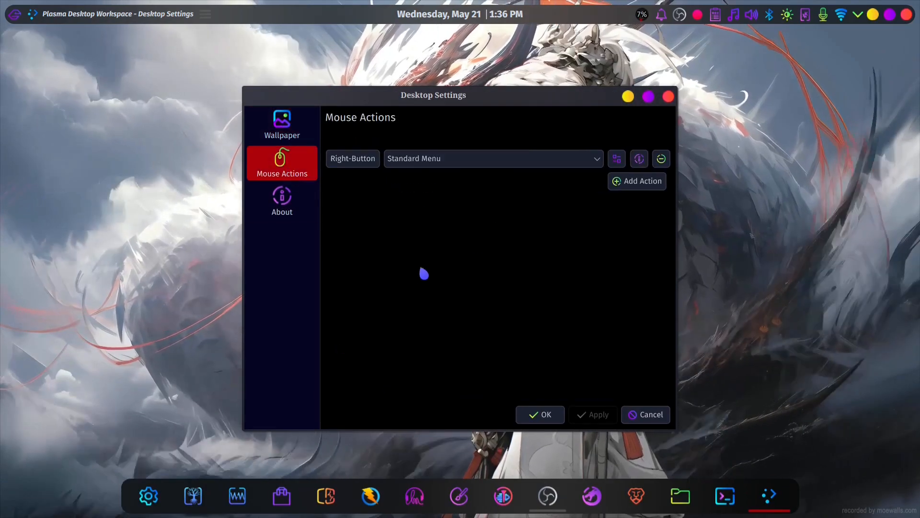
left_click(553, 160)
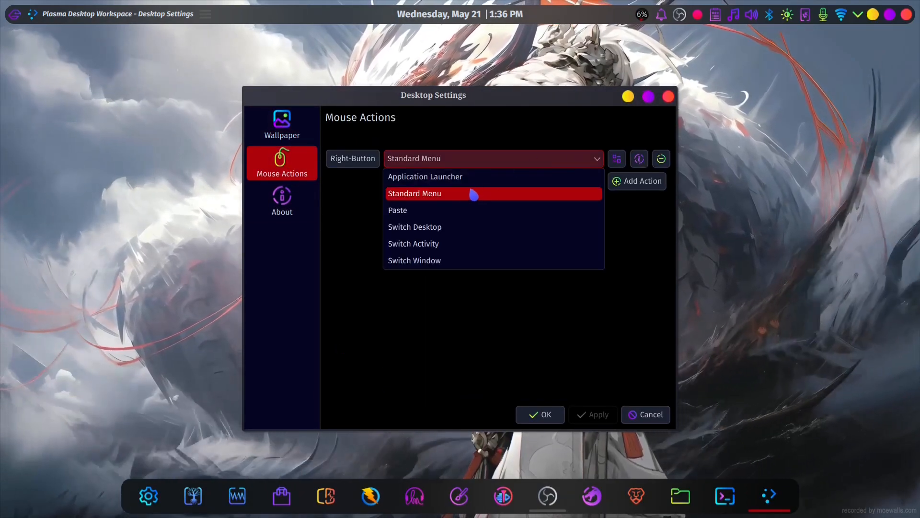
right_click(515, 172)
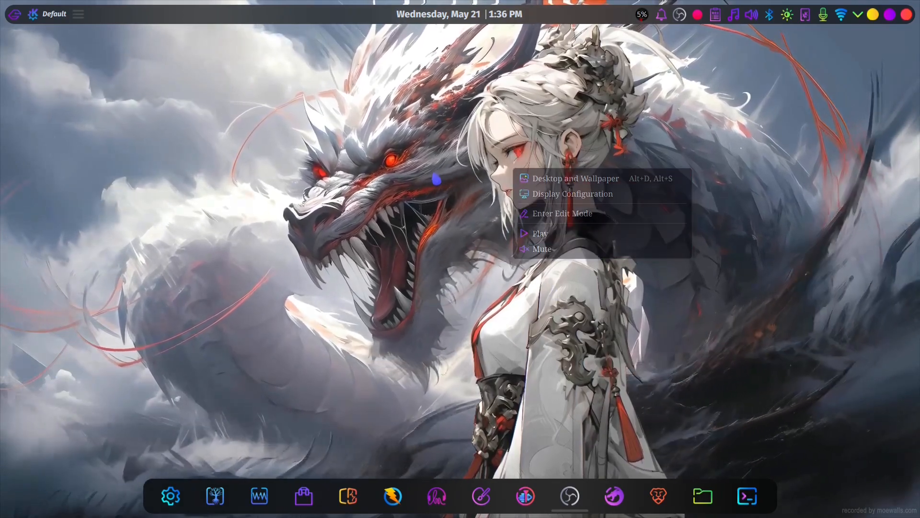
left_click(436, 179)
right_click(510, 154)
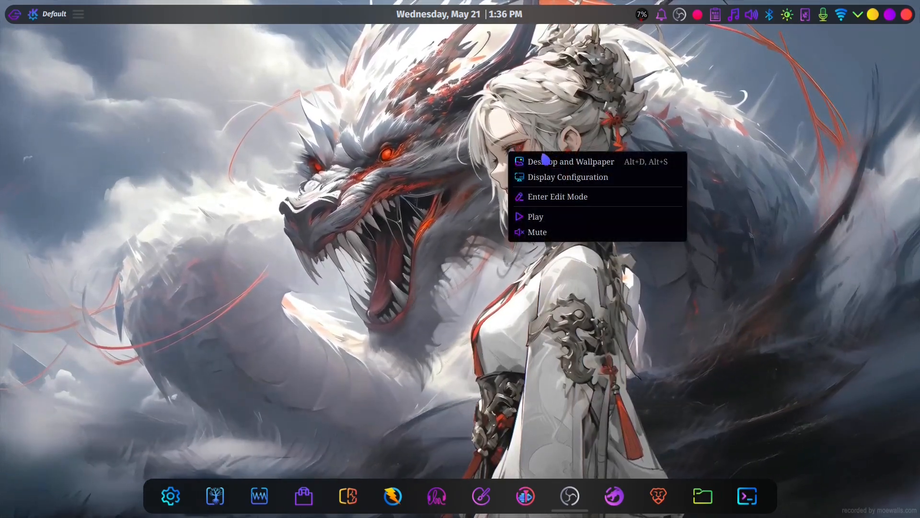
- Reopen the desktop settings to recheck the Right-Button mouse action, close them and view the desktop's context menu again
right_click(467, 170)
left_click(516, 179)
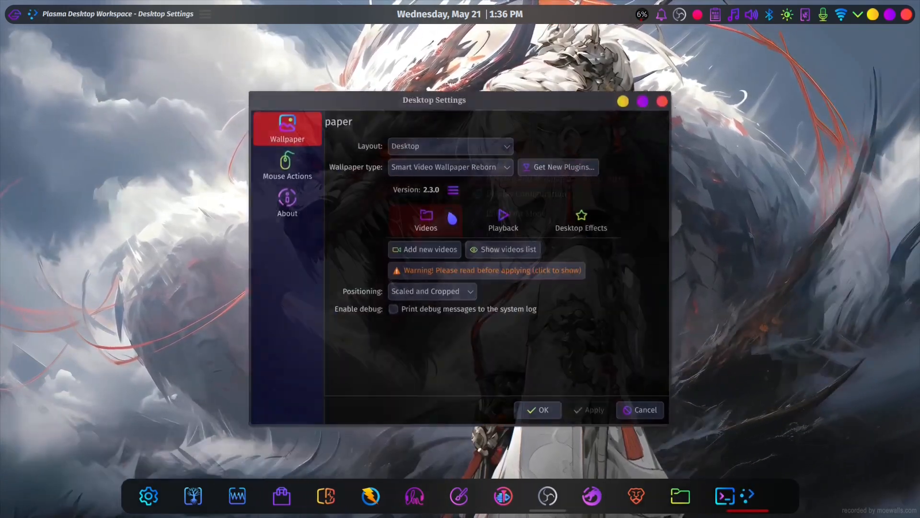
left_click(282, 163)
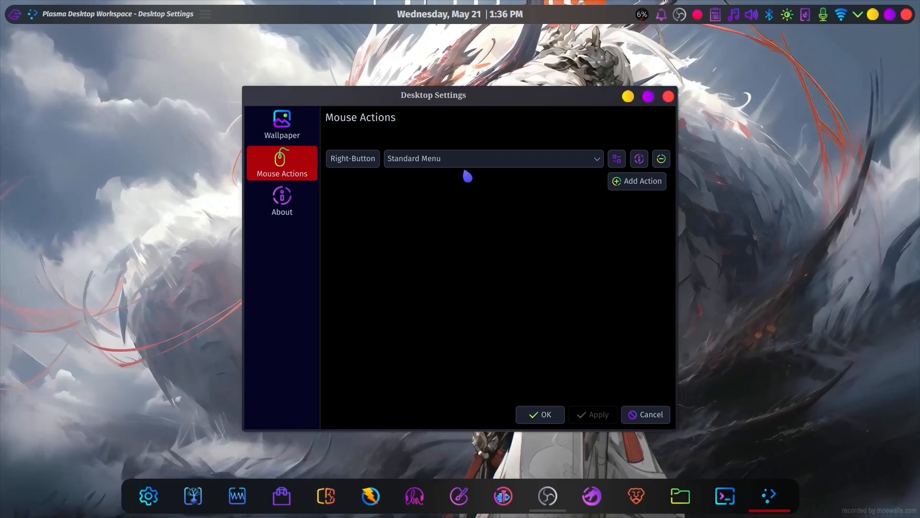
left_click(462, 162)
key("alt+F4")
right_click(523, 201)
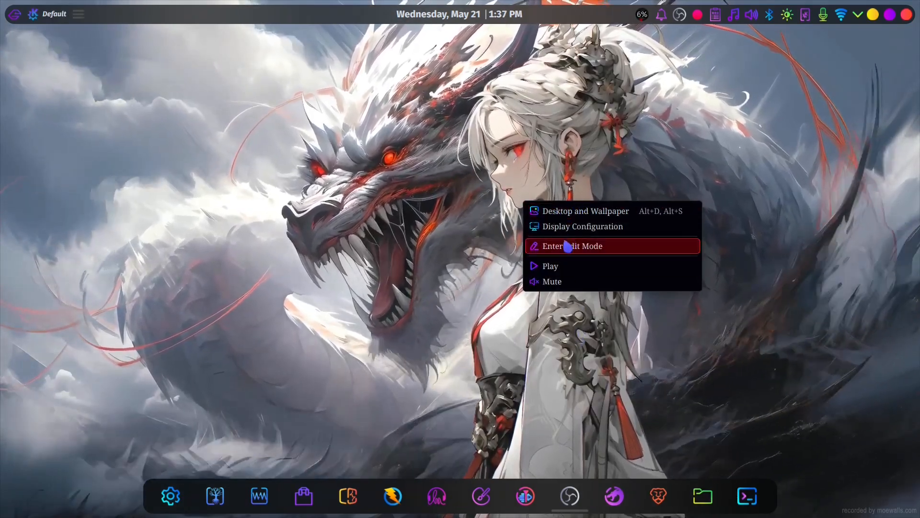
left_click(478, 241)
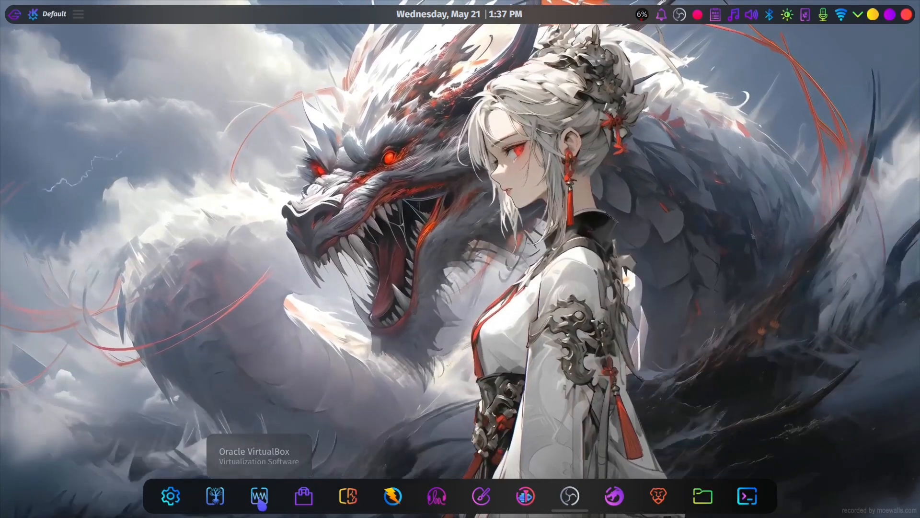
- Switch to Oracle VirtualBox, start the kali-linux-2025.1a virtual machine and dismiss its keyboard capture notification
left_click(259, 499)
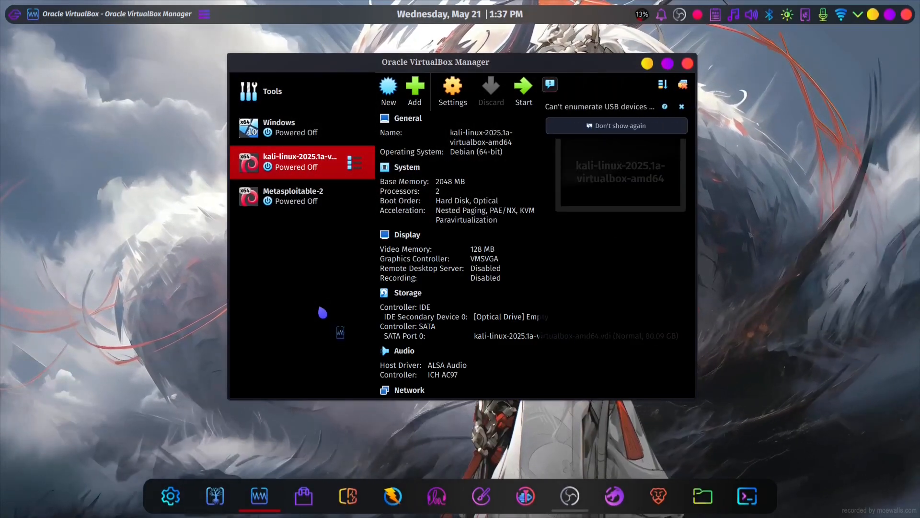
key("Return")
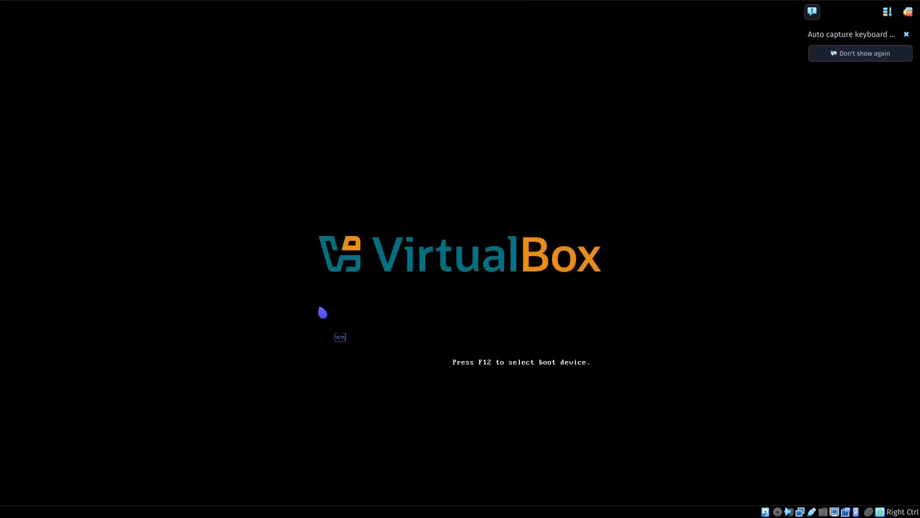
left_click(906, 35)
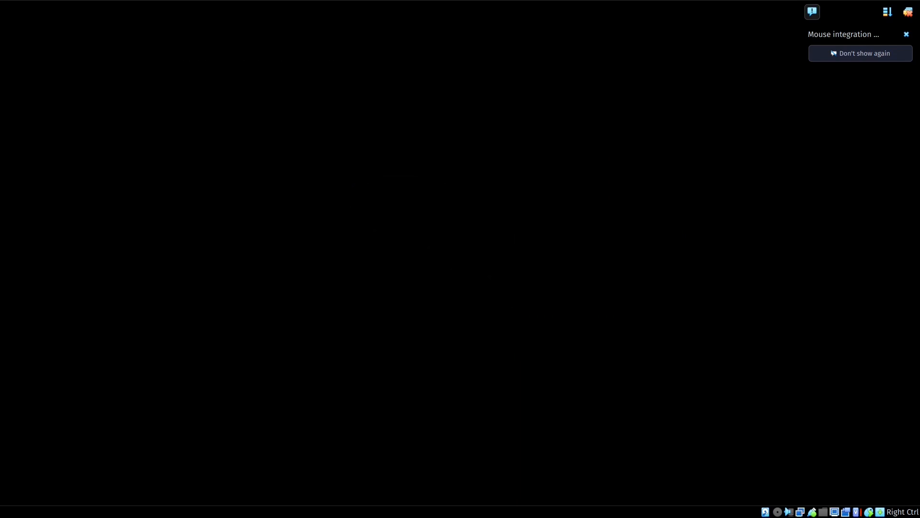
- Log in to the Kali virtual machine with the account password and view its desktop context menu
key("Tab")
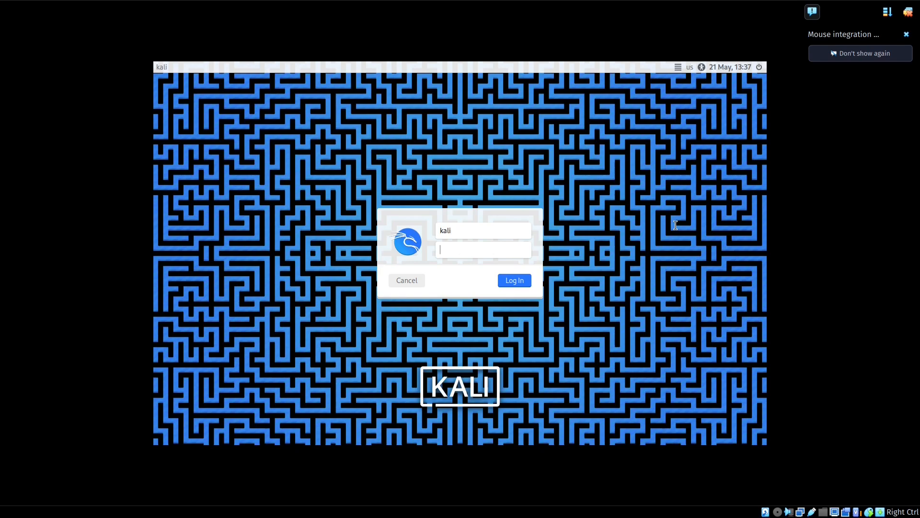
type("kali")
key("Return")
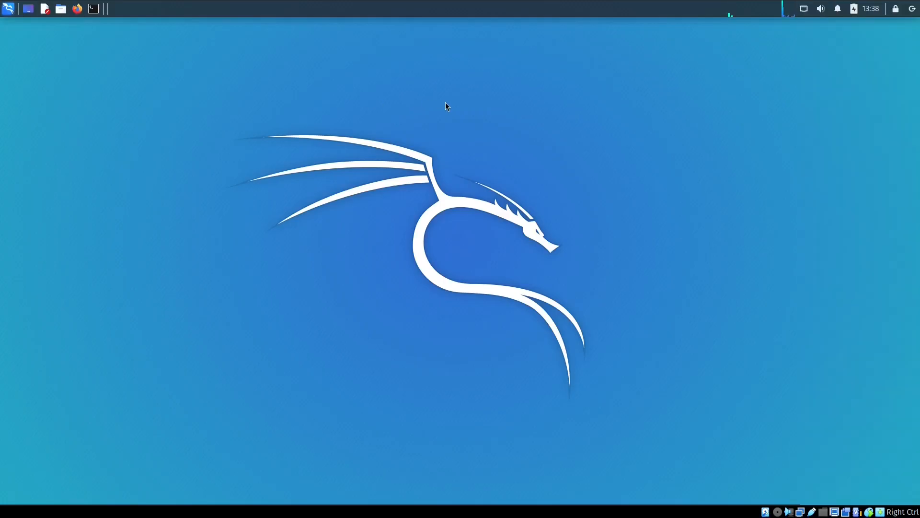
right_click(446, 102)
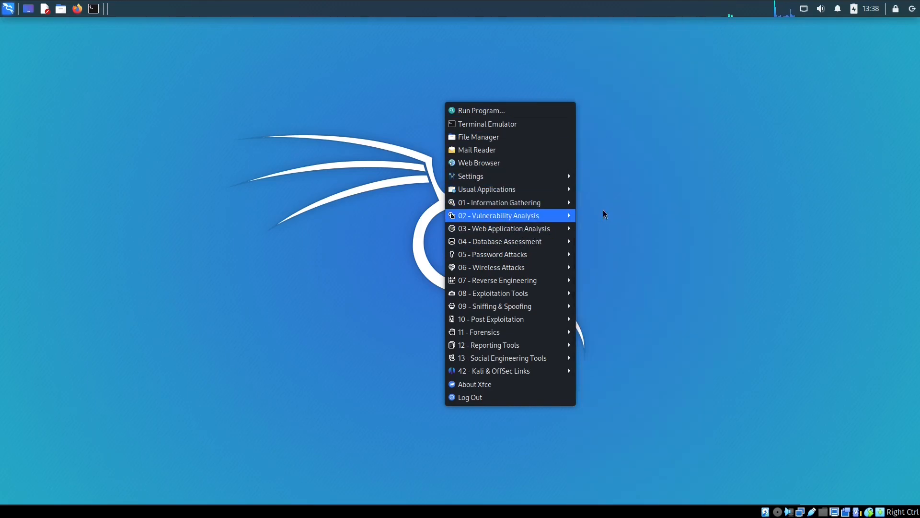
left_click(616, 201)
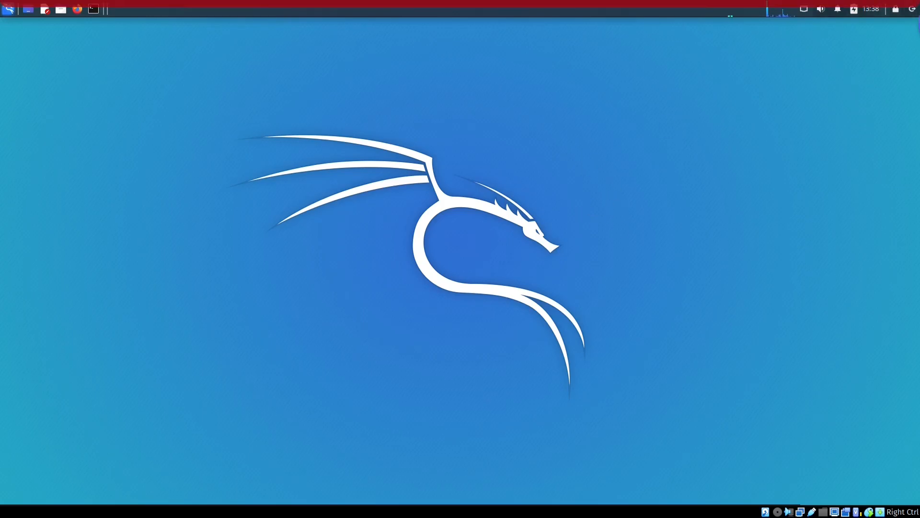
- Power off the Kali virtual machine, dismiss the USB devices notification and close VirtualBox Manager
left_click(909, 12)
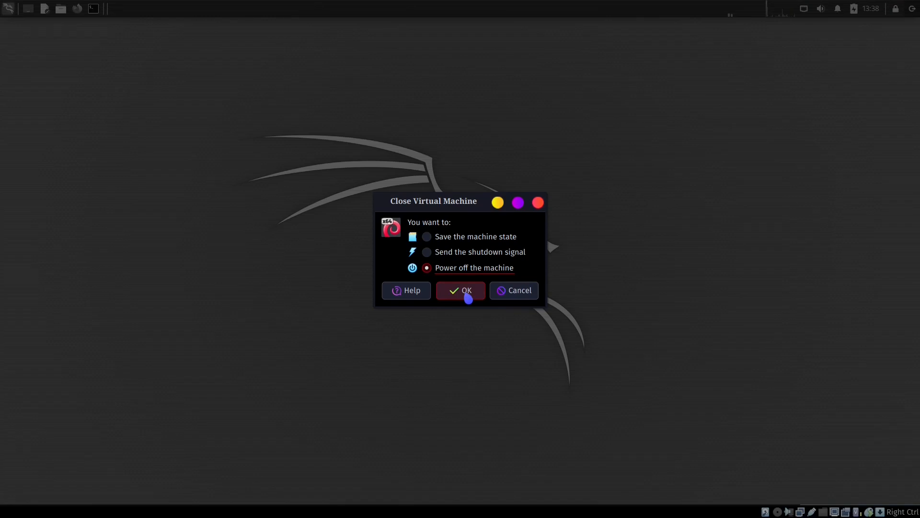
left_click(467, 292)
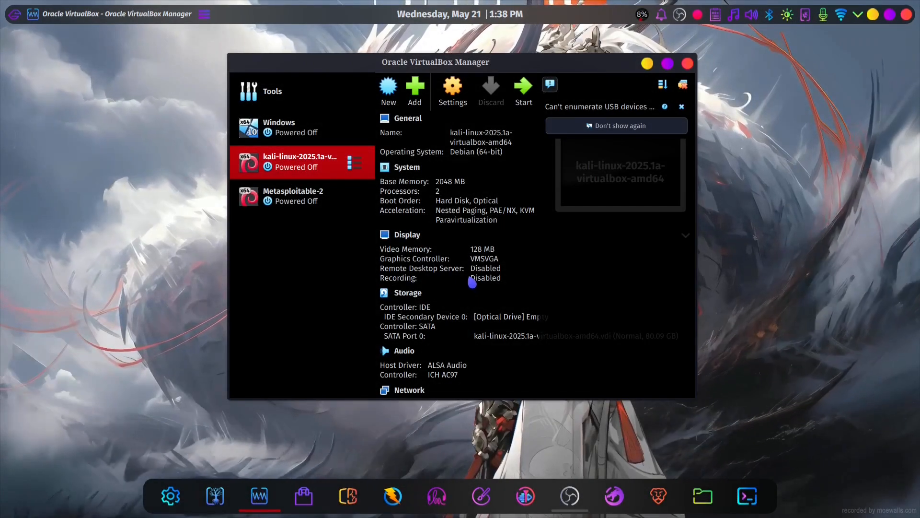
left_click(681, 106)
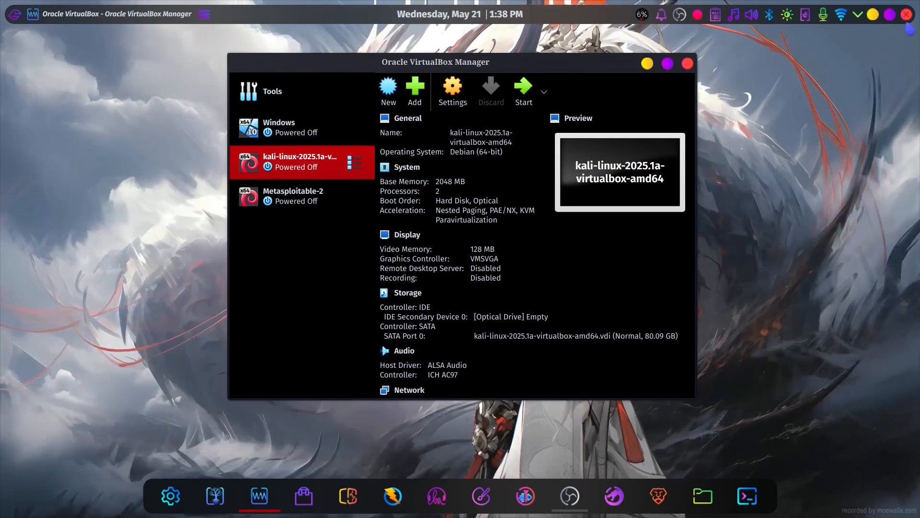
left_click(906, 14)
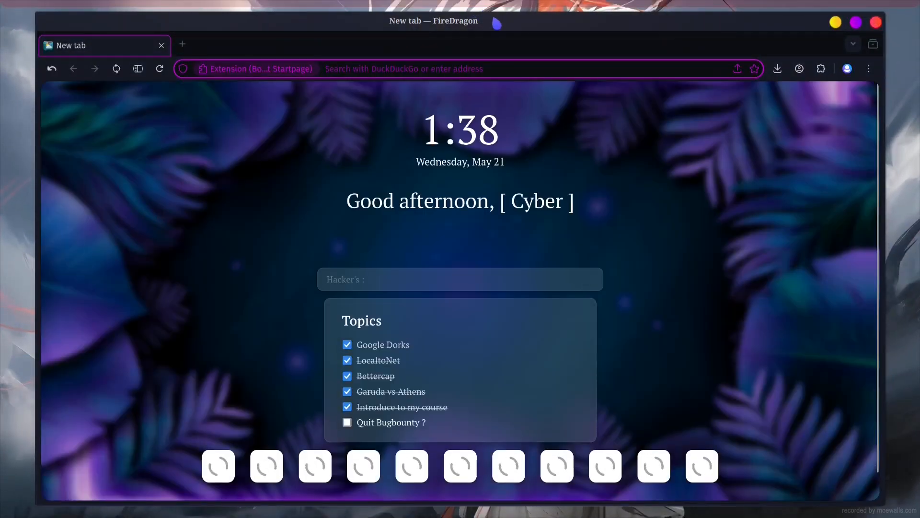
- Switch to the FireDragon browser, maximize it and search the web for "4k live video wallaper"
double_click(494, 20)
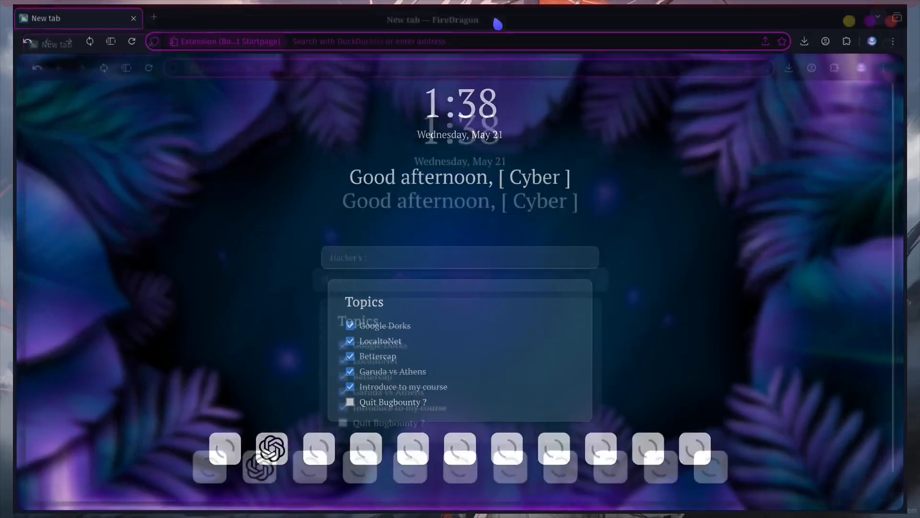
type("4k live video w")
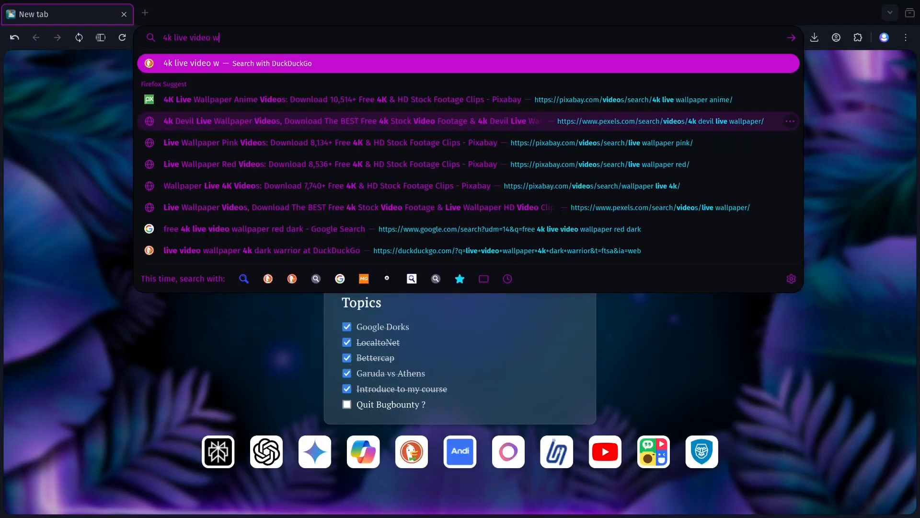
type("allaper")
key("Return")
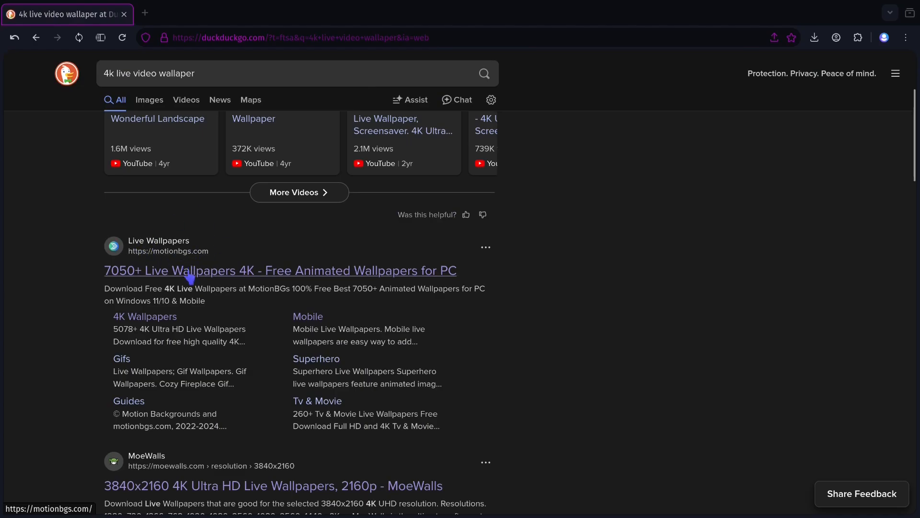
- Open the motionbgs.com live wallpapers site from the search results and browse its wallpaper galleries
left_click(201, 273)
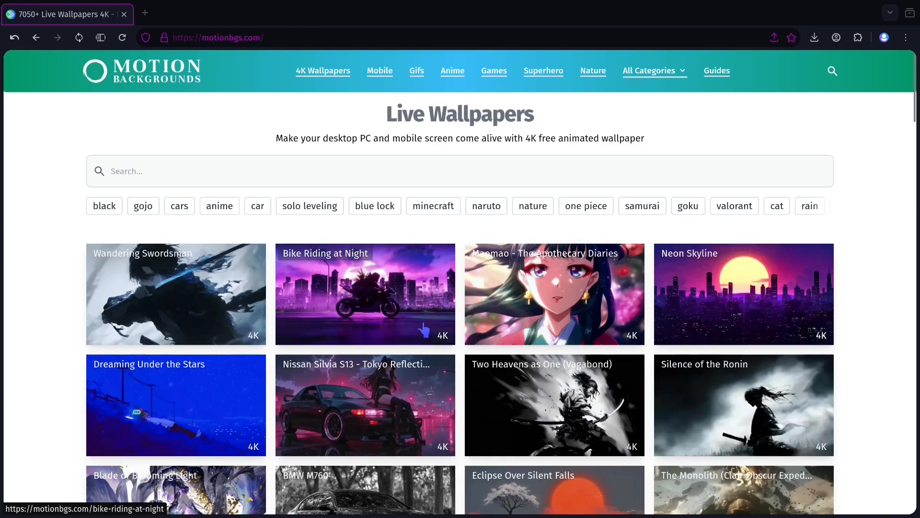
scroll(423, 330, "down", 2)
scroll(423, 331, "down", 7)
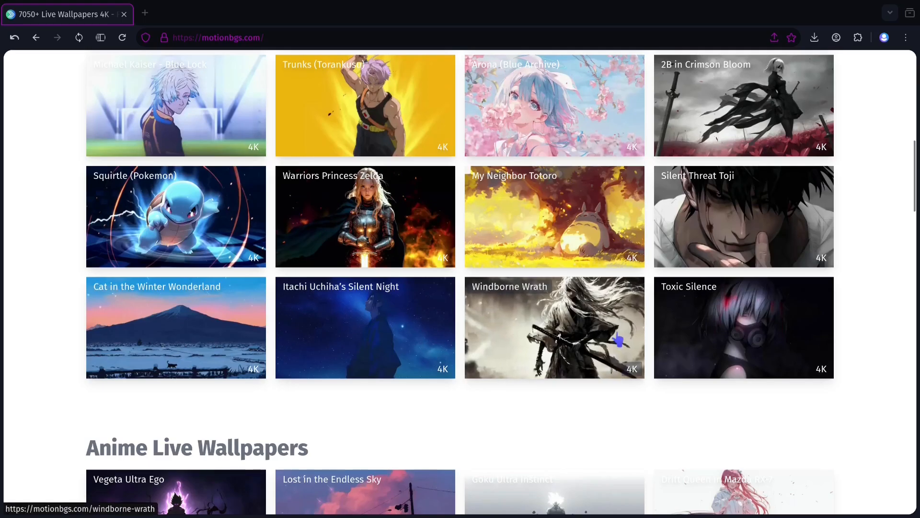
scroll(570, 426, "down", 20)
scroll(566, 274, "down", 4)
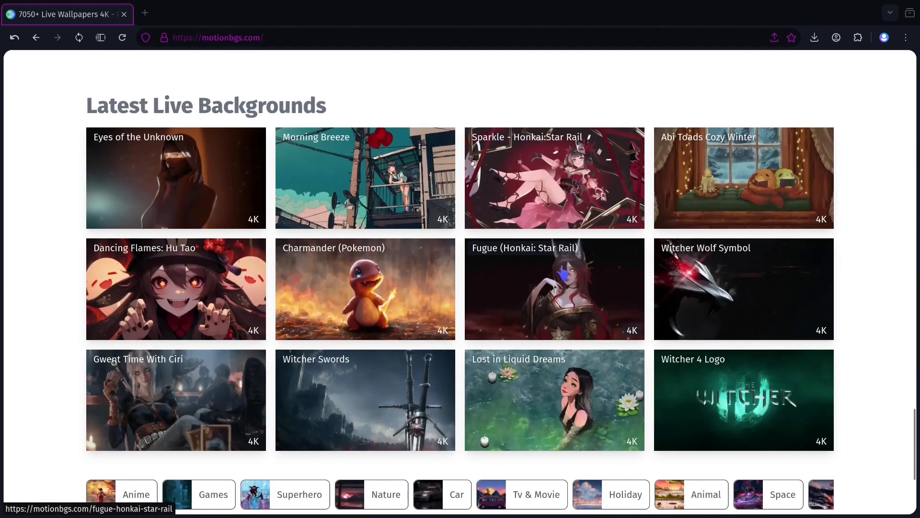
scroll(567, 274, "down", 7)
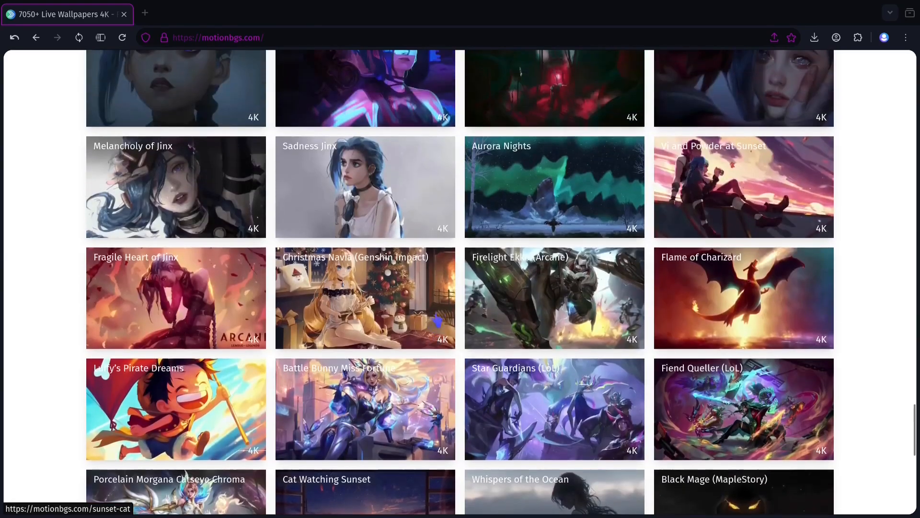
scroll(567, 271, "down", 6)
- Open the Christmas Navia (Genshin Impact) wallpaper page and look at its 4K and HD download options
left_click(372, 303)
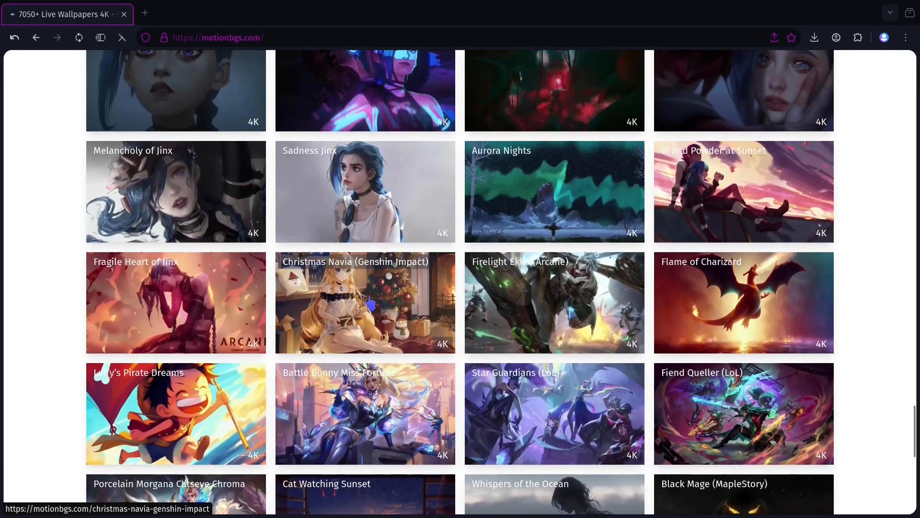
scroll(582, 240, "down", 12)
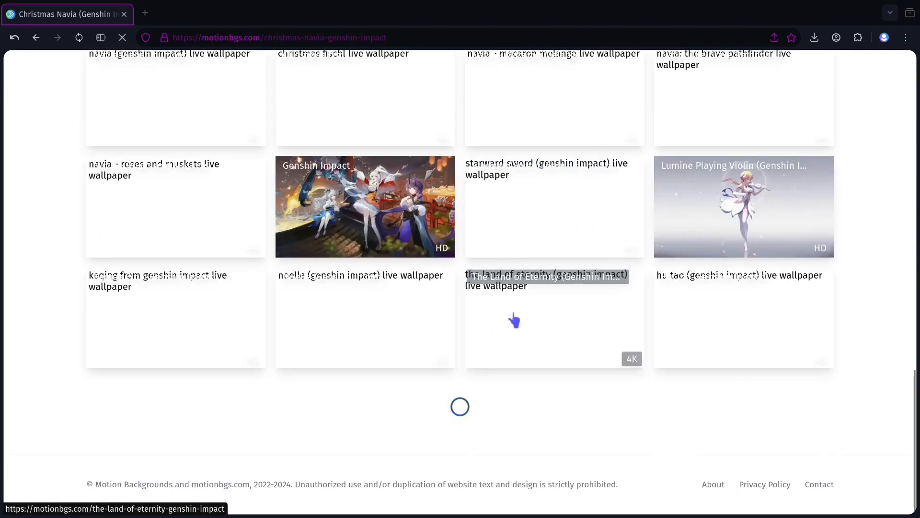
scroll(515, 316, "up", 13)
scroll(538, 294, "down", 7)
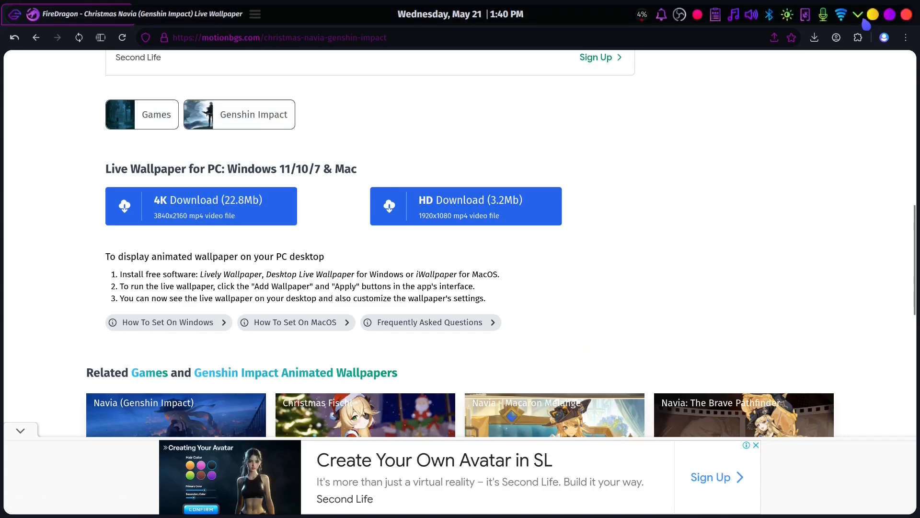
- Minimize the browser, open the desktop wallpaper settings and expand the warning to read before applying
left_click(872, 14)
right_click(513, 148)
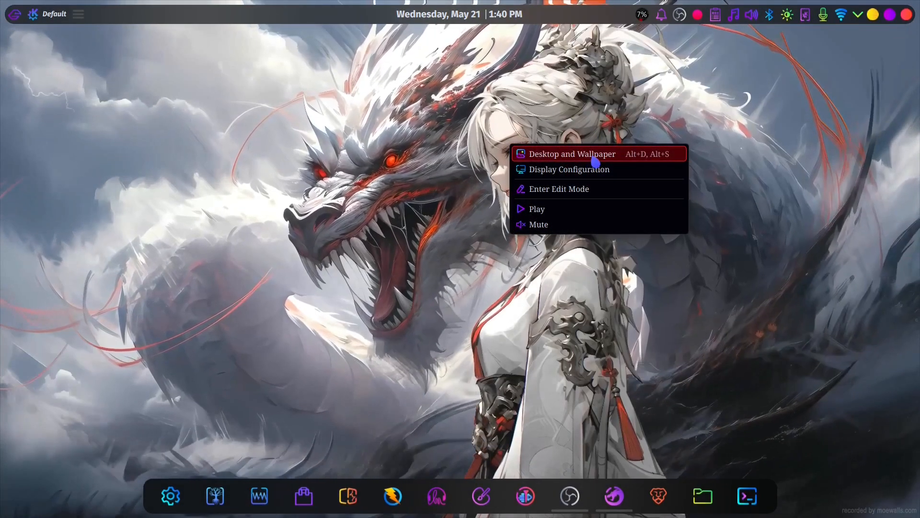
left_click(594, 157)
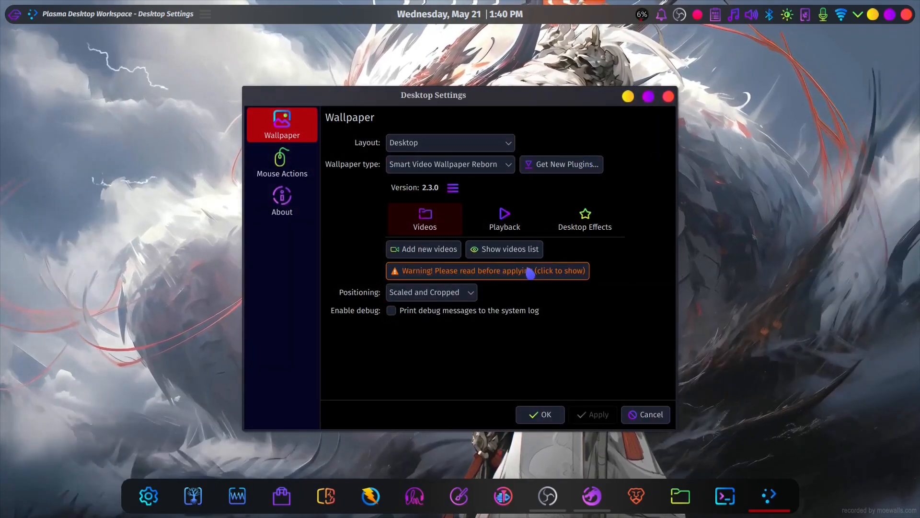
left_click(530, 272)
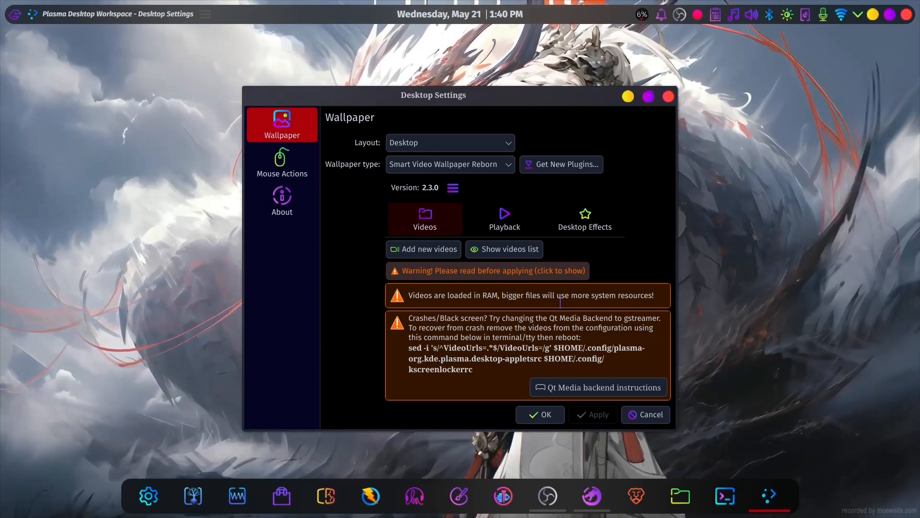
- Copy the warning's sed recovery command into a Konsole terminal without running it, and close the terminal and the desktop settings
left_click_drag(408, 347, 473, 370)
key("ctrl+c")
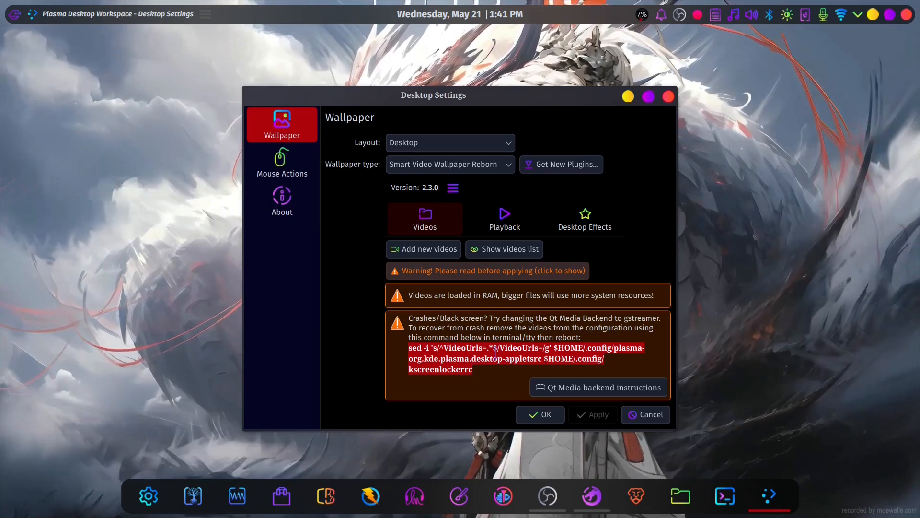
left_click(722, 497)
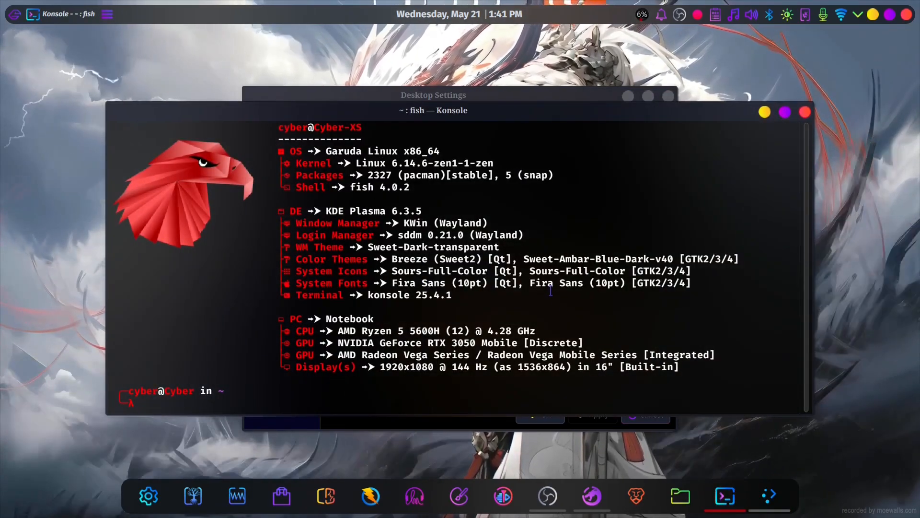
key("ctrl+shift+v")
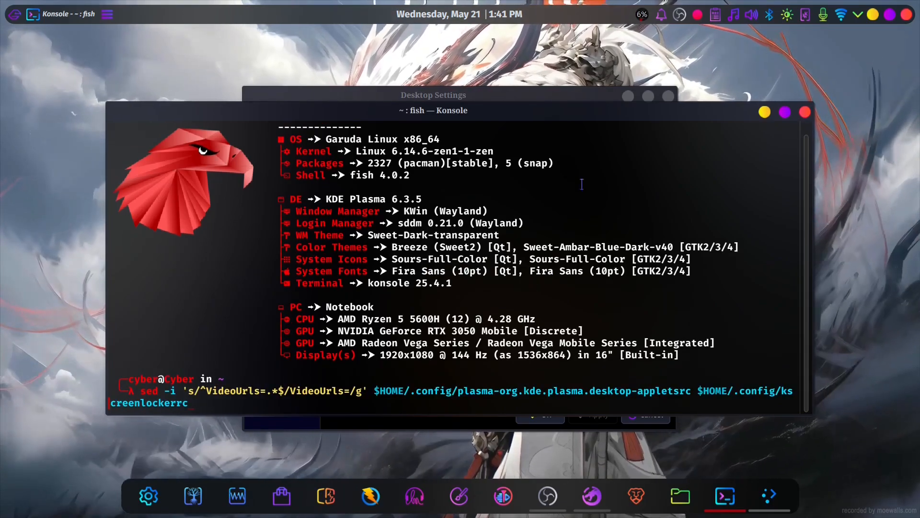
left_click(805, 111)
left_click(650, 414)
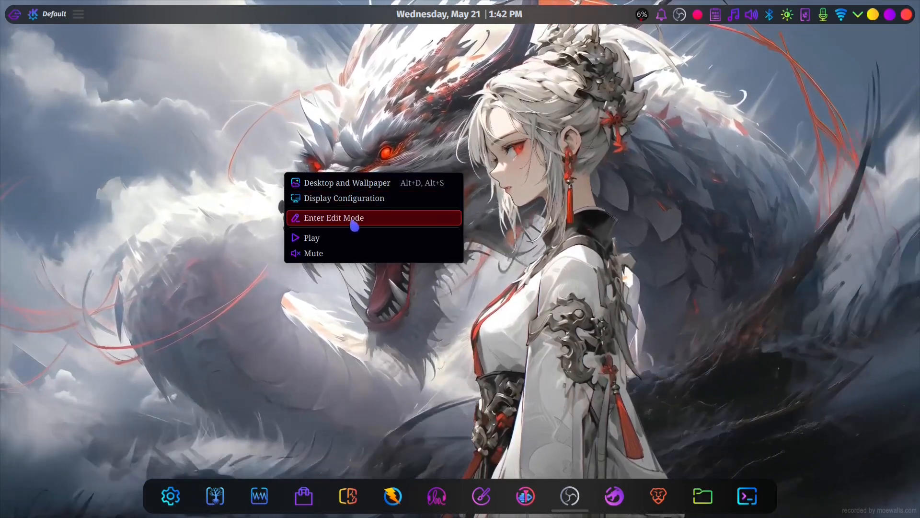
- Enter desktop edit mode, search the available panel widgets for "space", and close the widget list
left_click(354, 224)
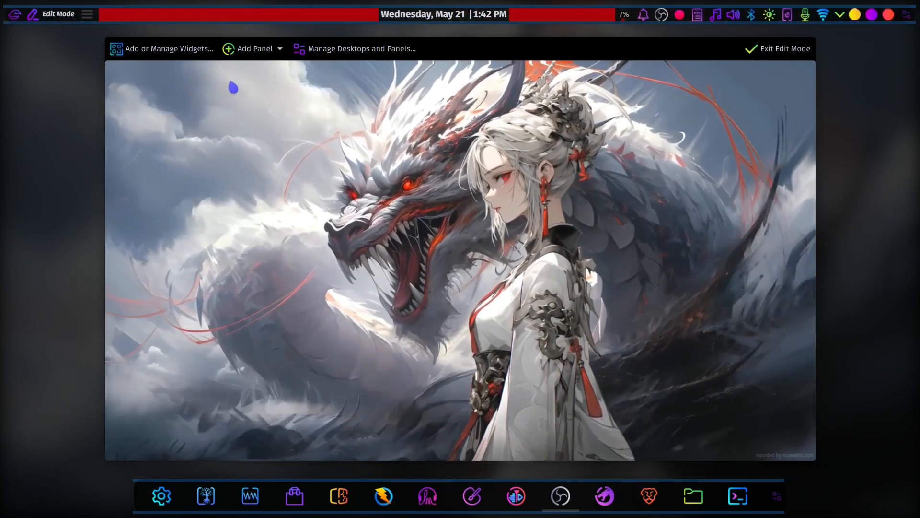
mouse_move(408, 18)
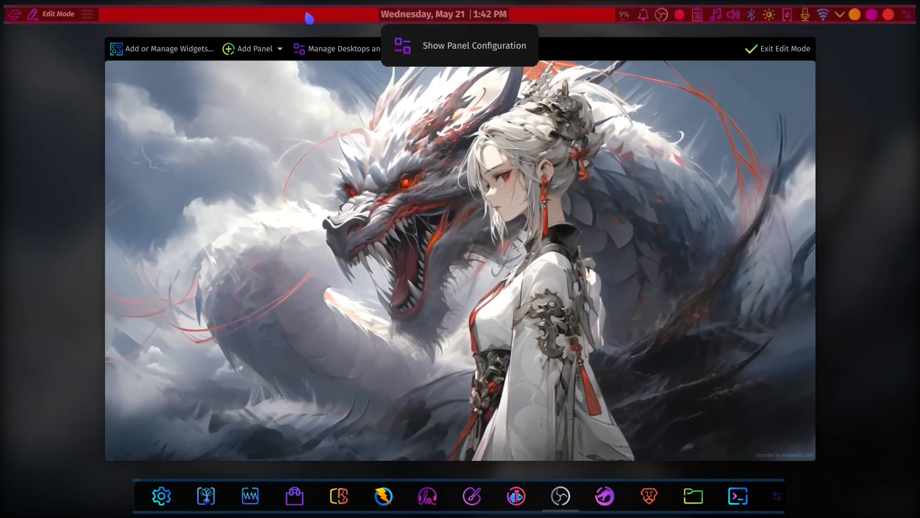
right_click(364, 16)
left_click(446, 30)
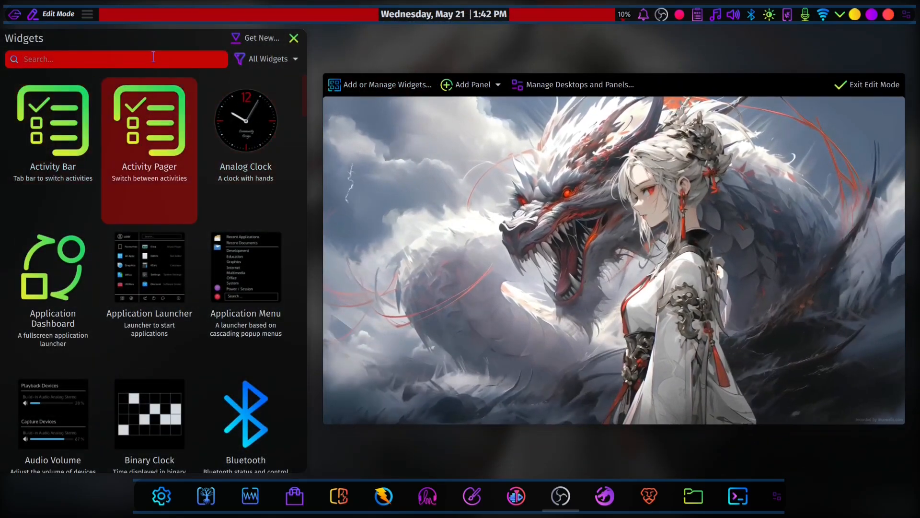
type("space")
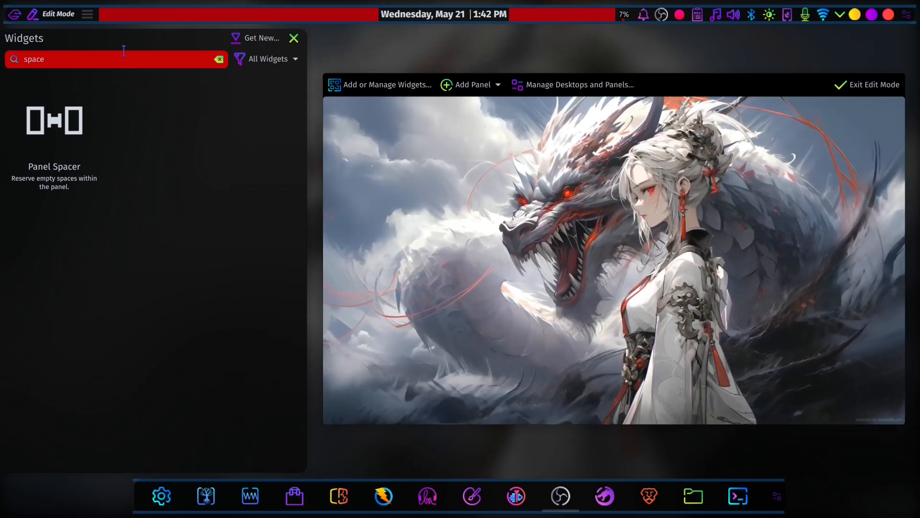
key("Escape")
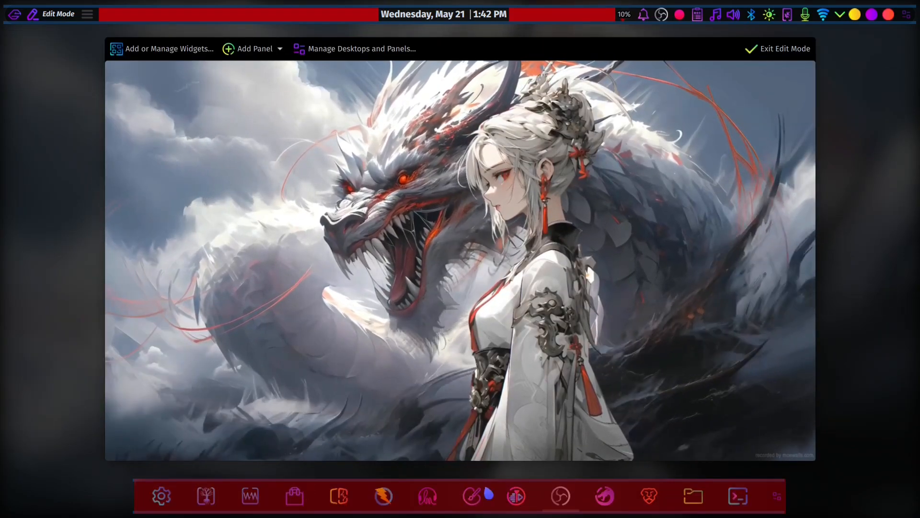
- Look at the panel types that can be added and the dock's panel settings, and exit edit mode
left_click(280, 50)
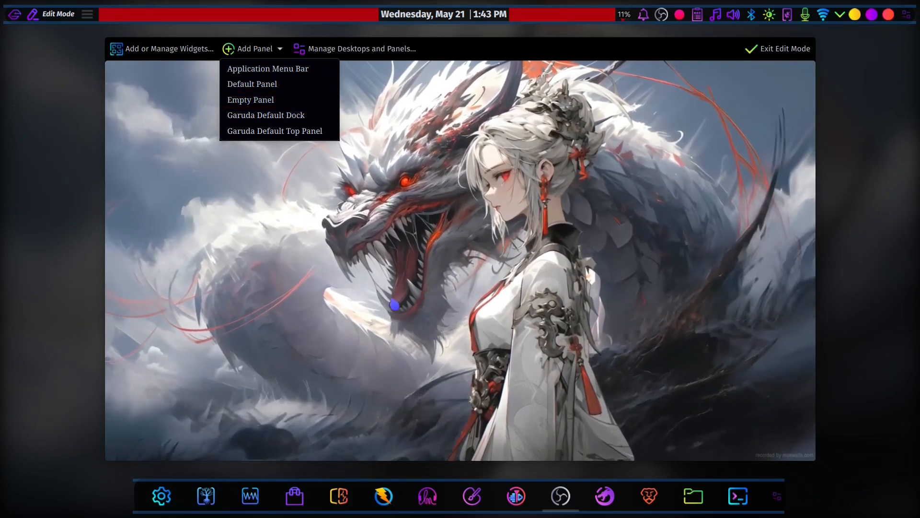
left_click(406, 505)
left_click(410, 499)
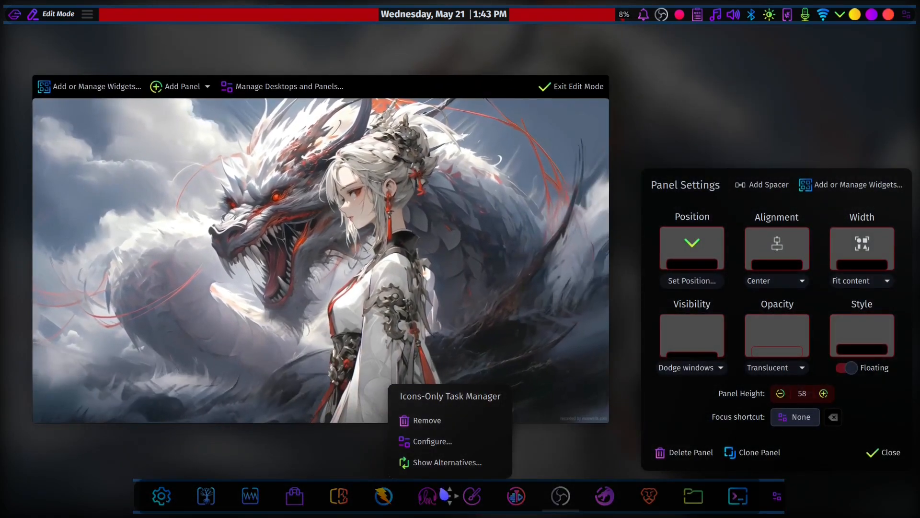
mouse_move(449, 495)
left_mouse_down()
mouse_move(411, 427)
mouse_move(294, 337)
mouse_move(283, 511)
mouse_move(213, 290)
mouse_move(448, 436)
mouse_move(373, 479)
mouse_move(380, 489)
mouse_move(460, 493)
left_mouse_up()
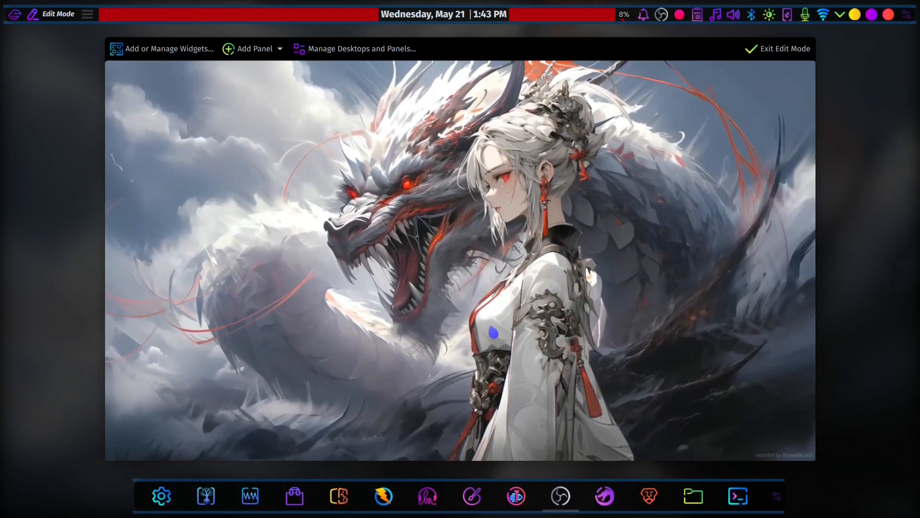
left_click(779, 48)
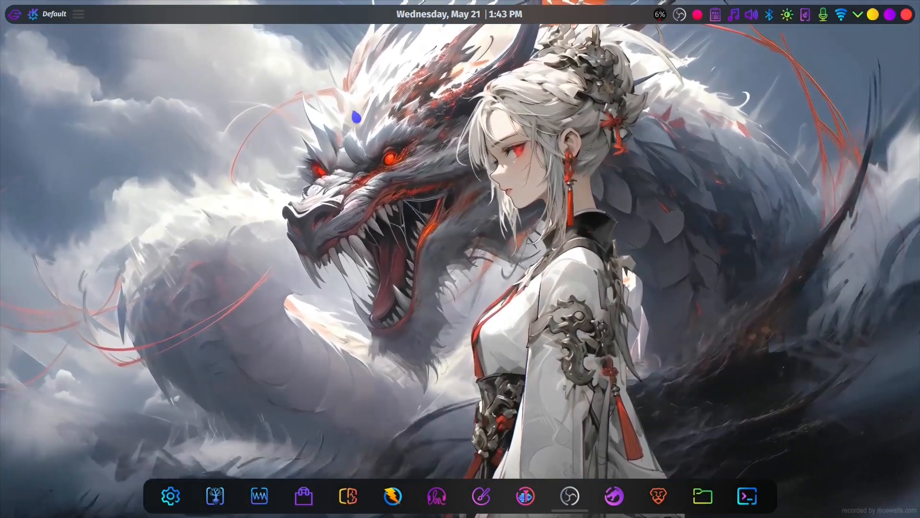
- Look at System Settings and a pinned dock application's options, and close both
key("super")
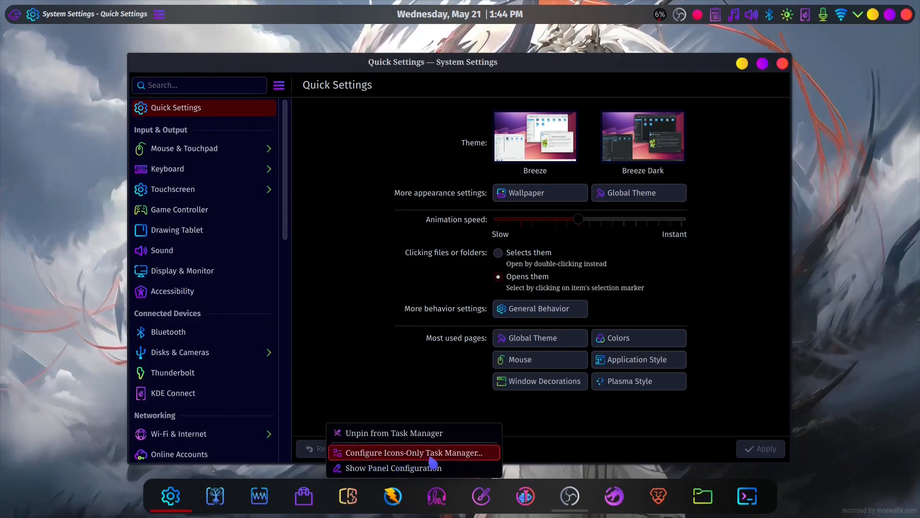
left_click(410, 391)
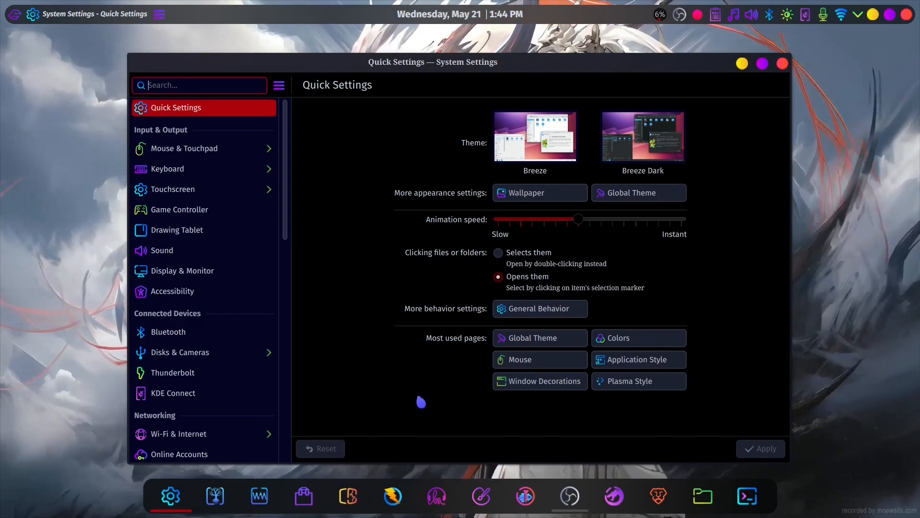
left_click(782, 63)
- Enter desktop edit mode and add an Empty Panel to the desktop
right_click(378, 130)
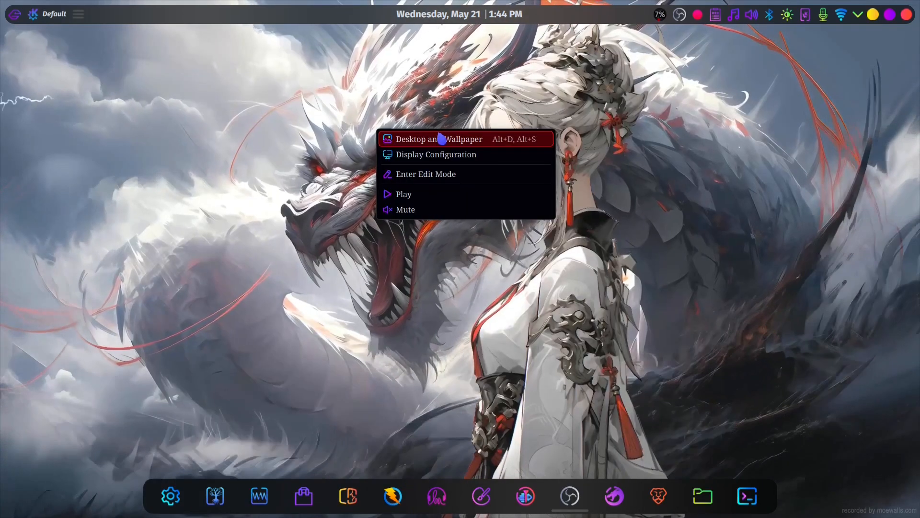
left_click(447, 180)
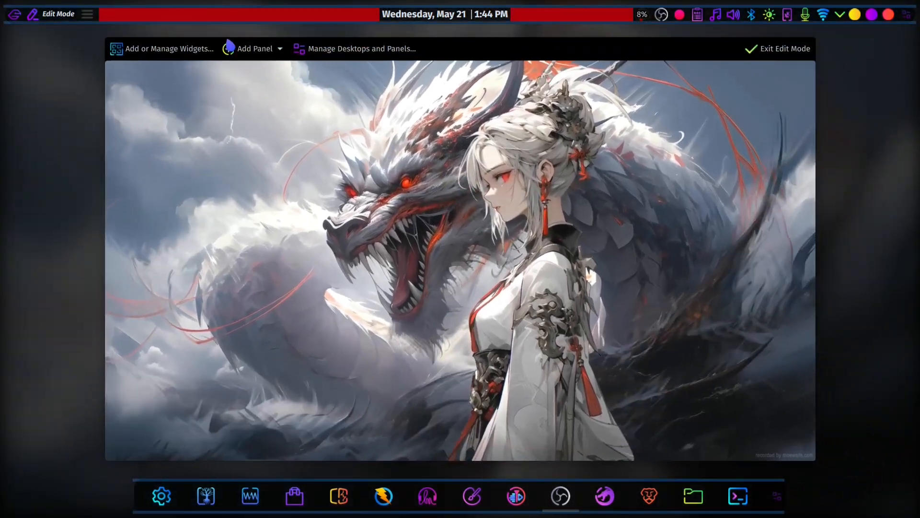
left_click(247, 49)
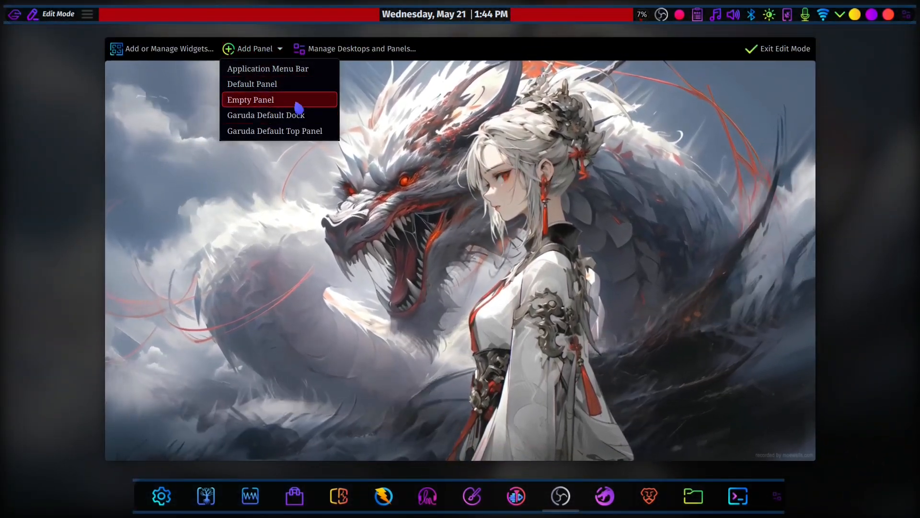
left_click(295, 100)
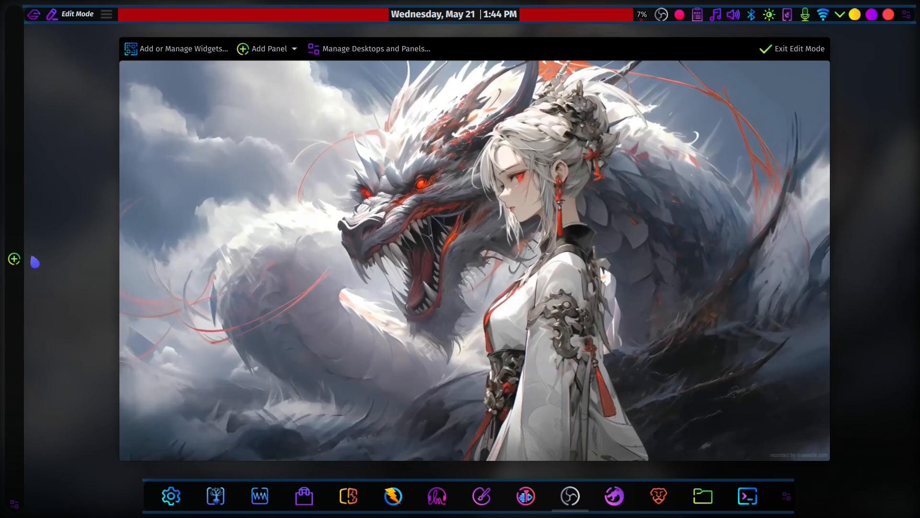
- Search the widgets for "icons" and add the Icons-Only Task Manager to the new vertical panel
right_click(19, 273)
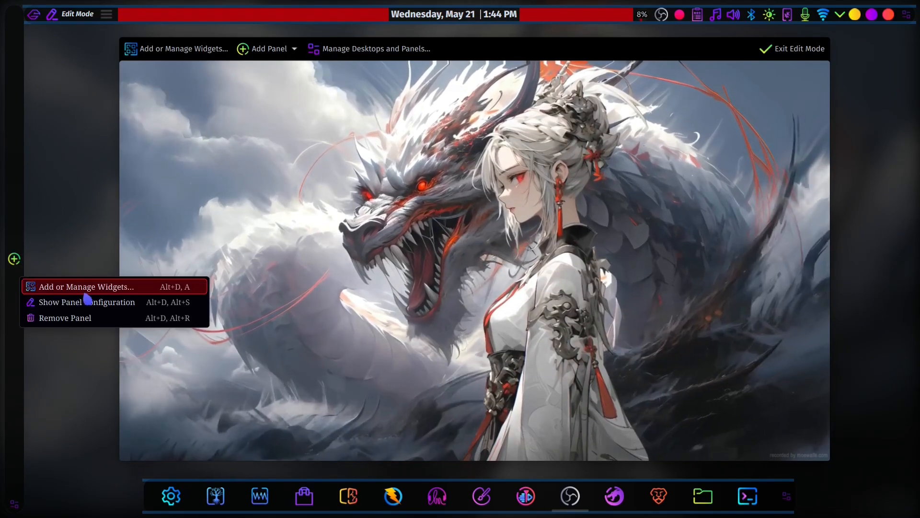
left_click(112, 288)
type("icons")
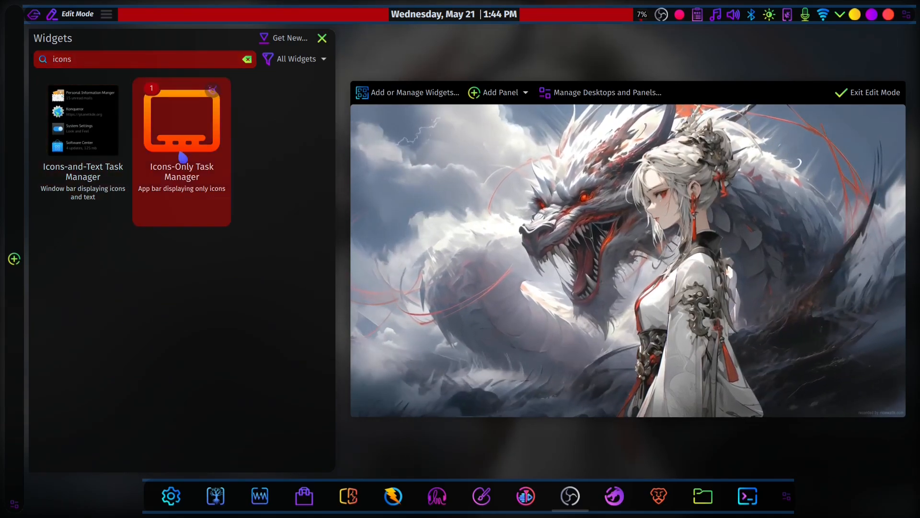
left_click_drag(182, 157, 21, 224)
mouse_move(13, 225)
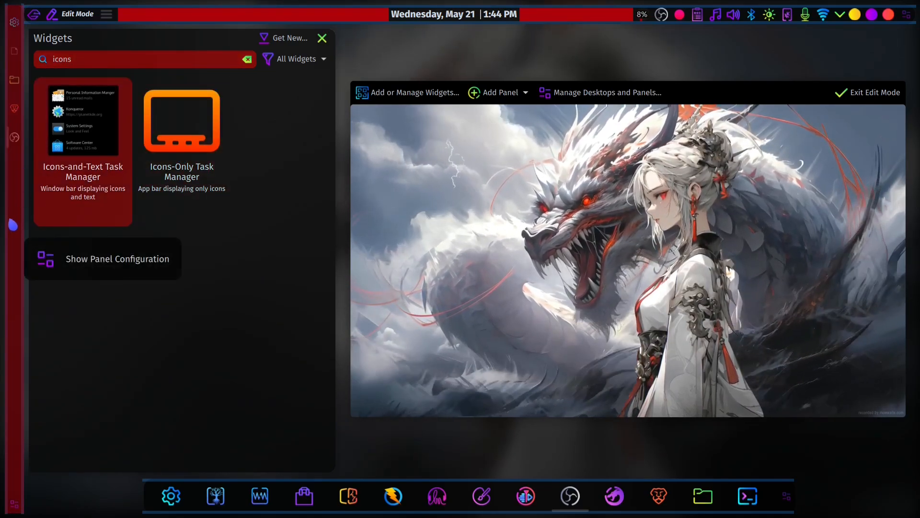
- Remove the new vertical panel, dismiss the removal notification and exit edit mode
right_click(14, 203)
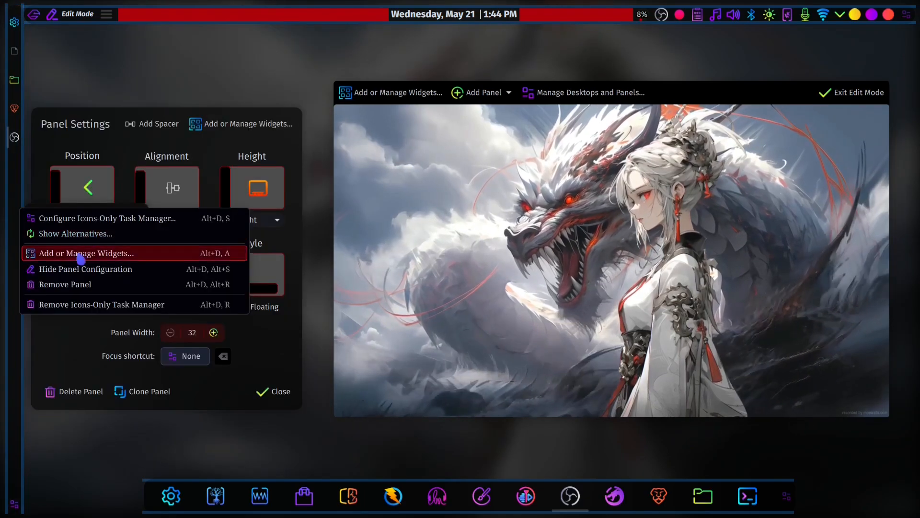
left_click(77, 282)
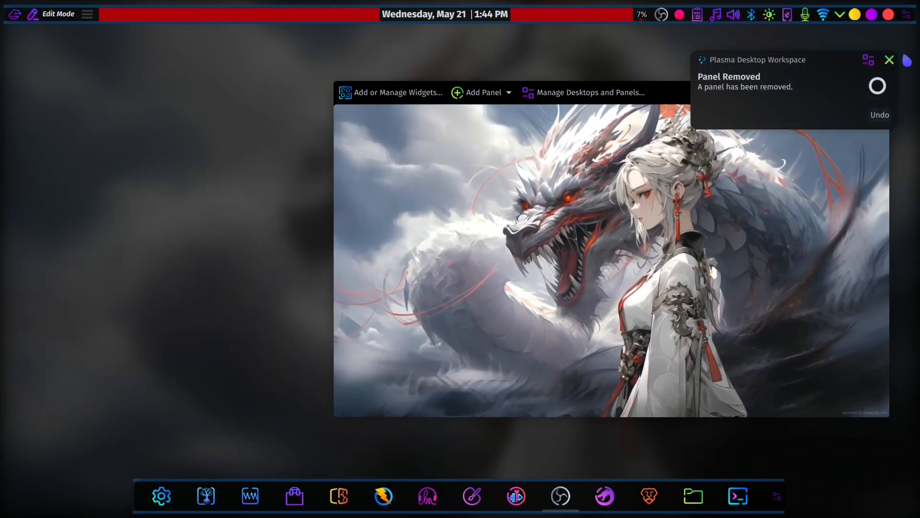
left_click(889, 60)
left_click(851, 92)
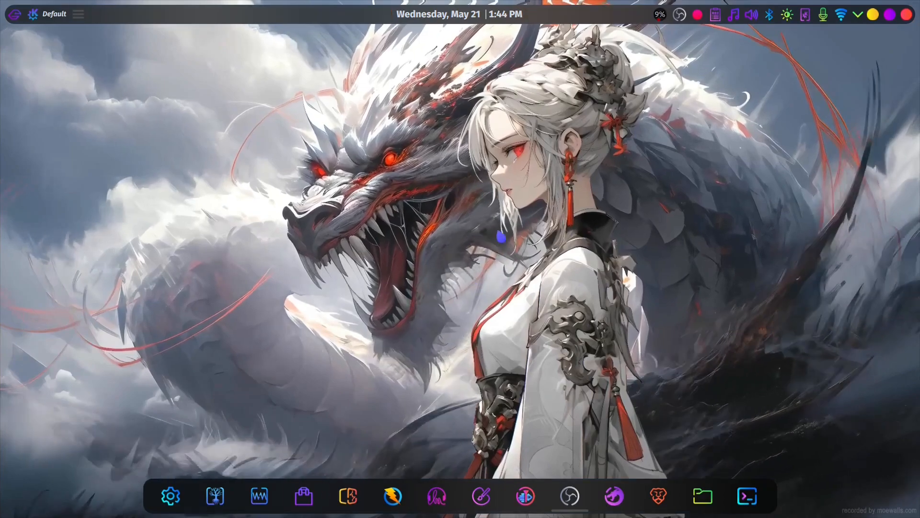
- Find Firefox in the application launcher, open it and pin it to the dock's task manager
key("super")
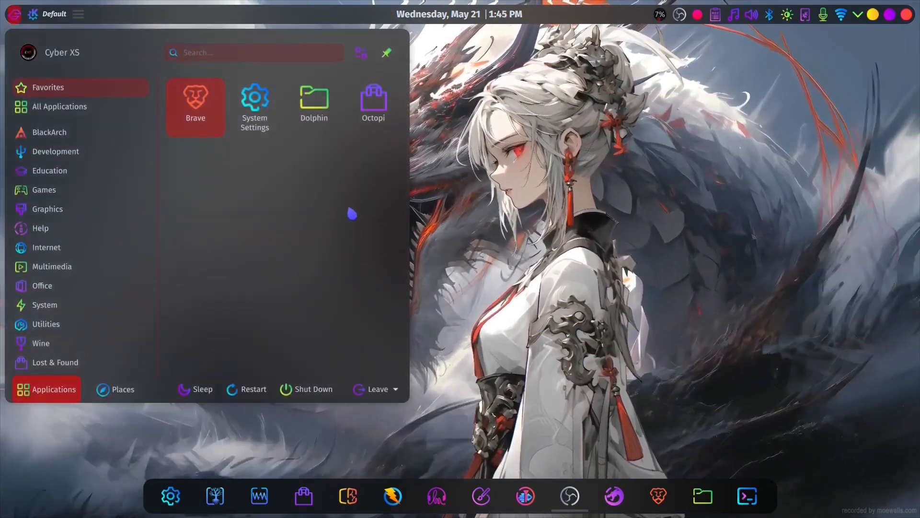
type("fir")
left_click(194, 138)
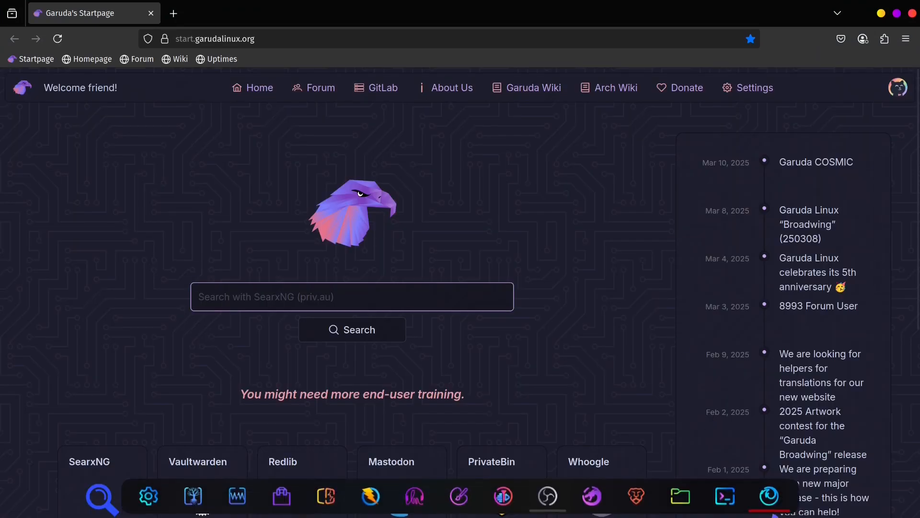
right_click(769, 495)
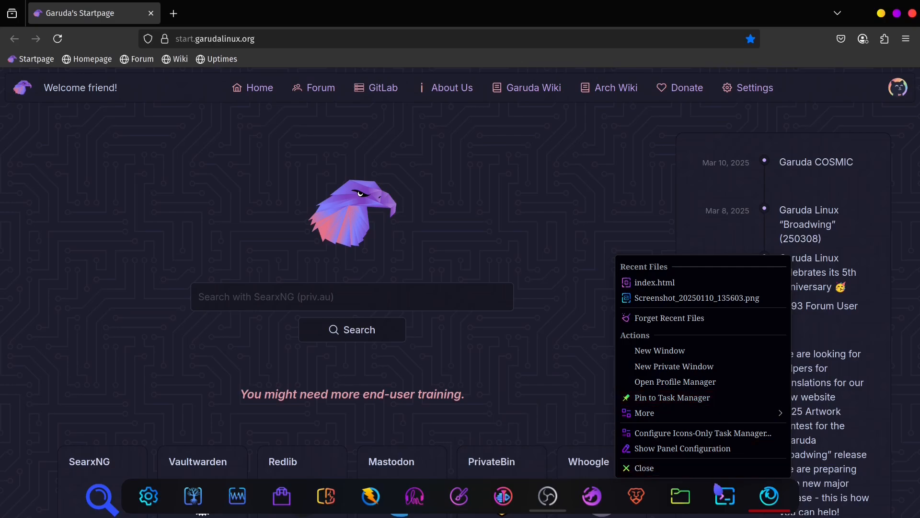
left_click(704, 398)
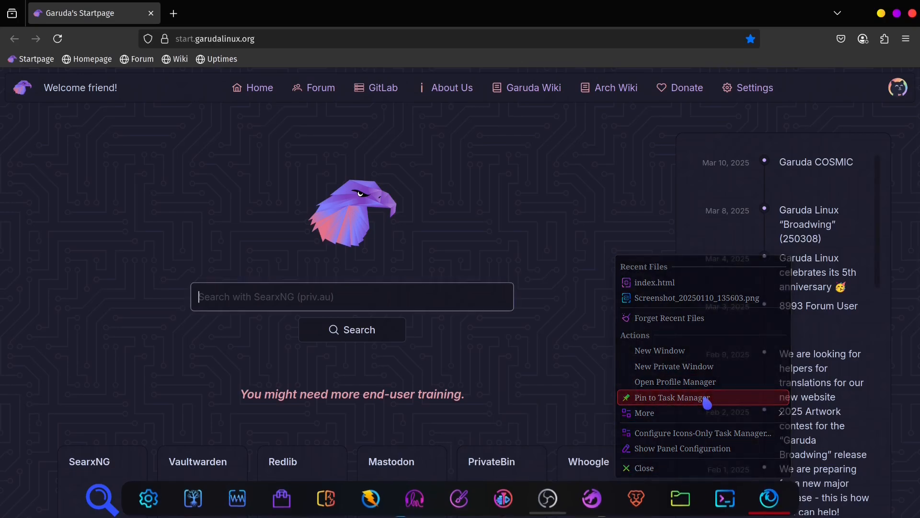
- Close the Firefox window and unpin Firefox from the dock's task manager
left_click(911, 13)
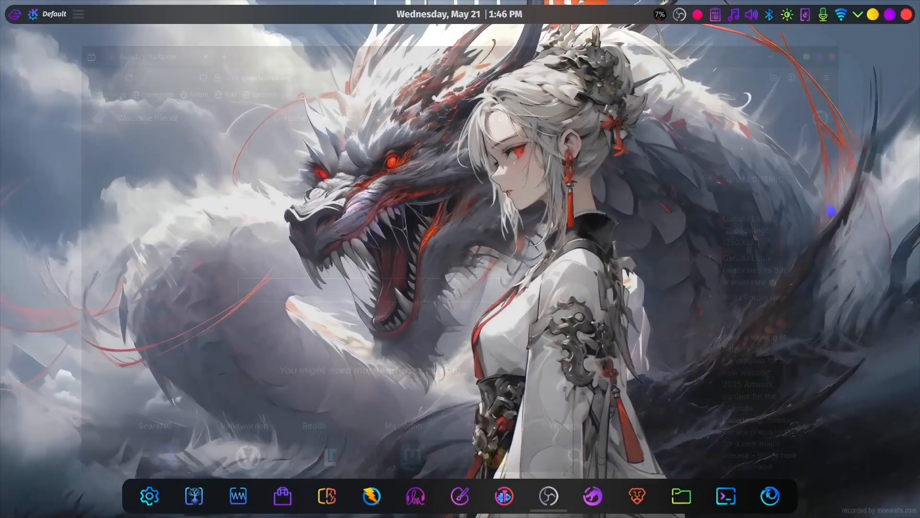
right_click(771, 500)
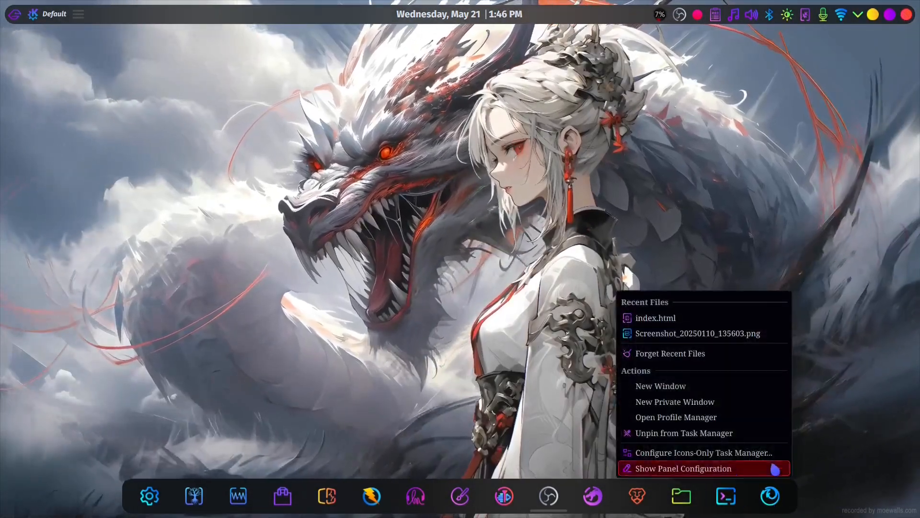
left_click(699, 434)
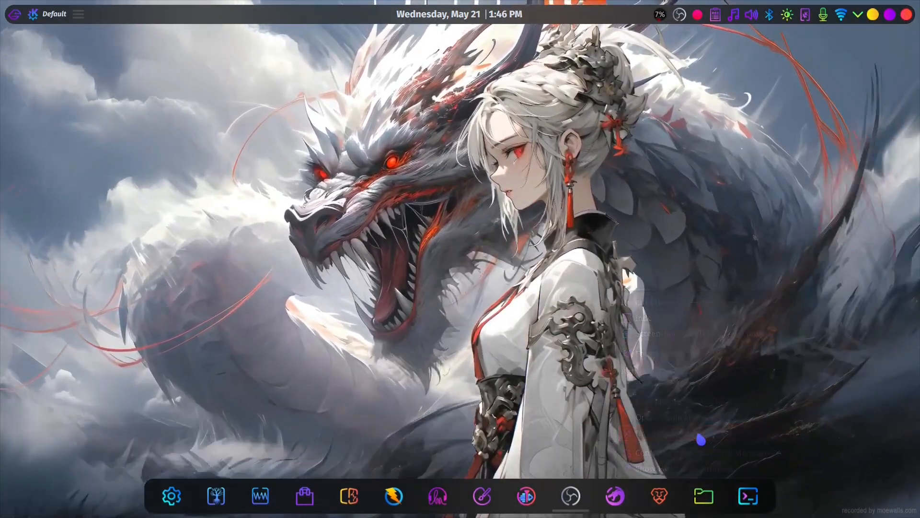
- Open System Settings, view the Global Theme page and go to Colors under Colors & Themes
left_click(173, 501)
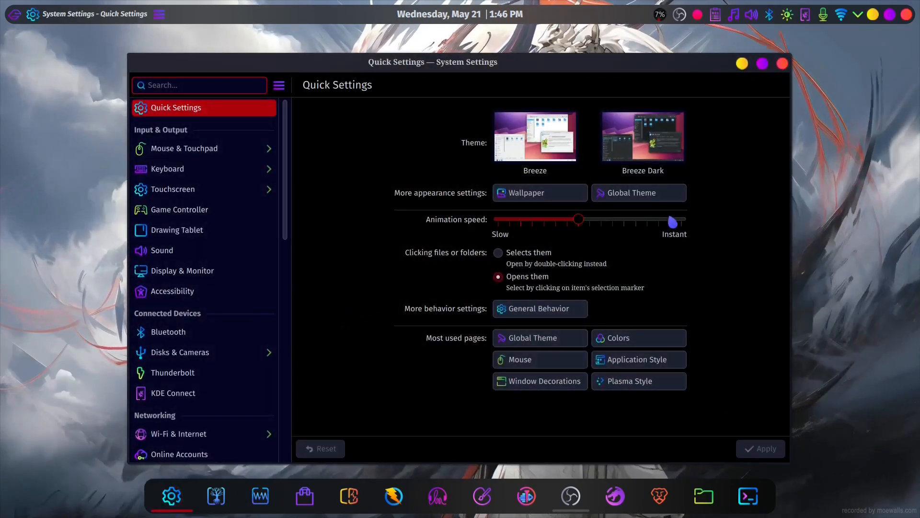
left_click(665, 198)
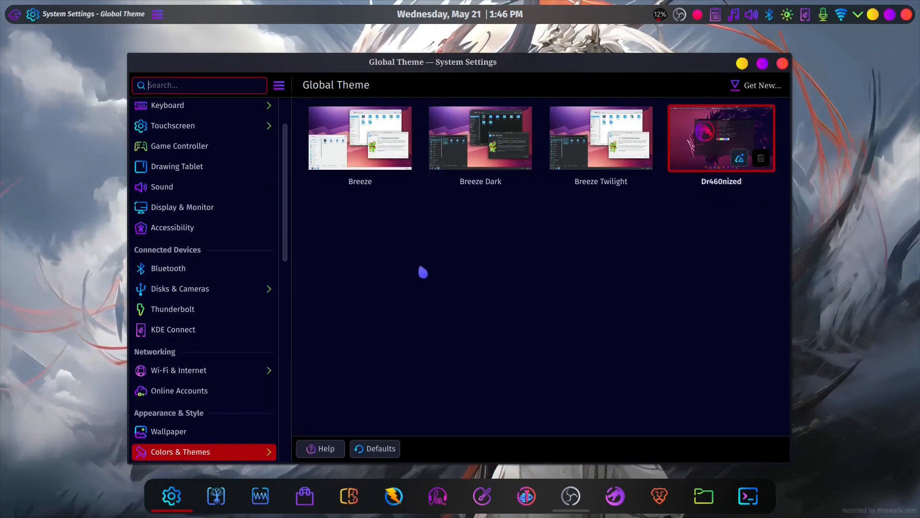
left_click(262, 454)
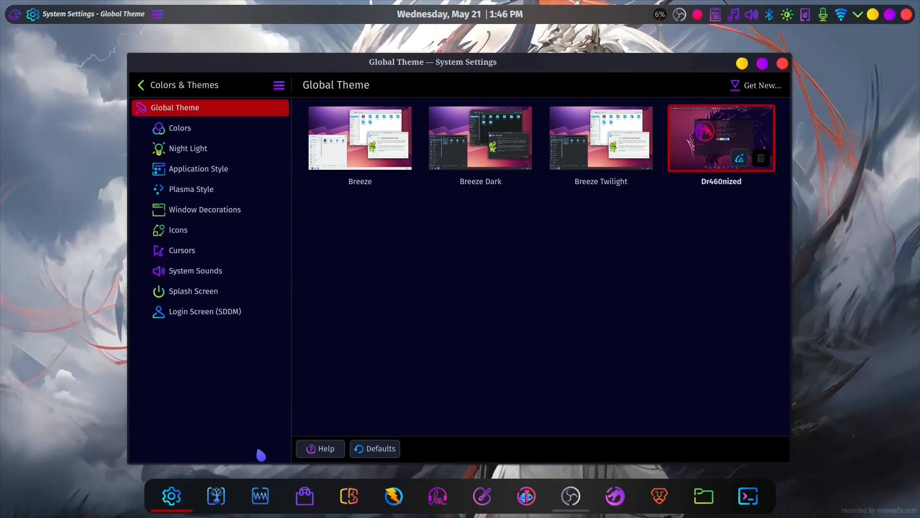
left_click(241, 129)
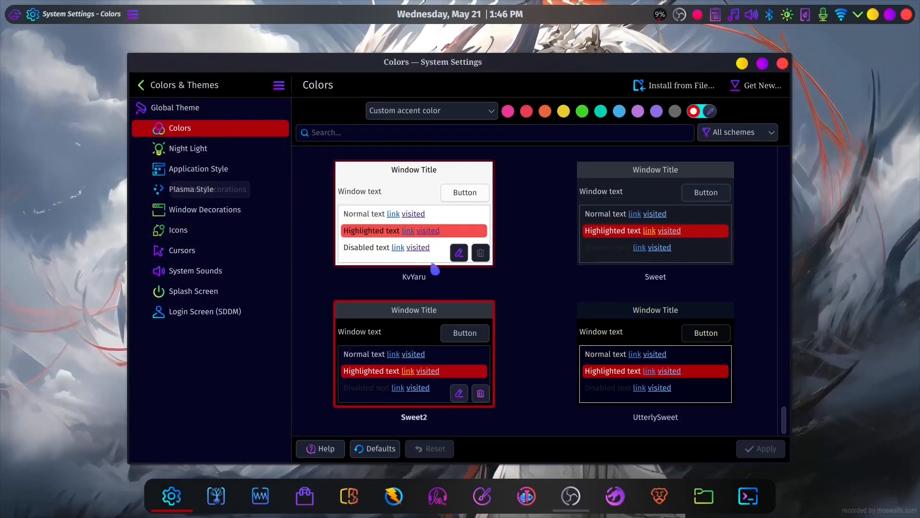
left_click(217, 109)
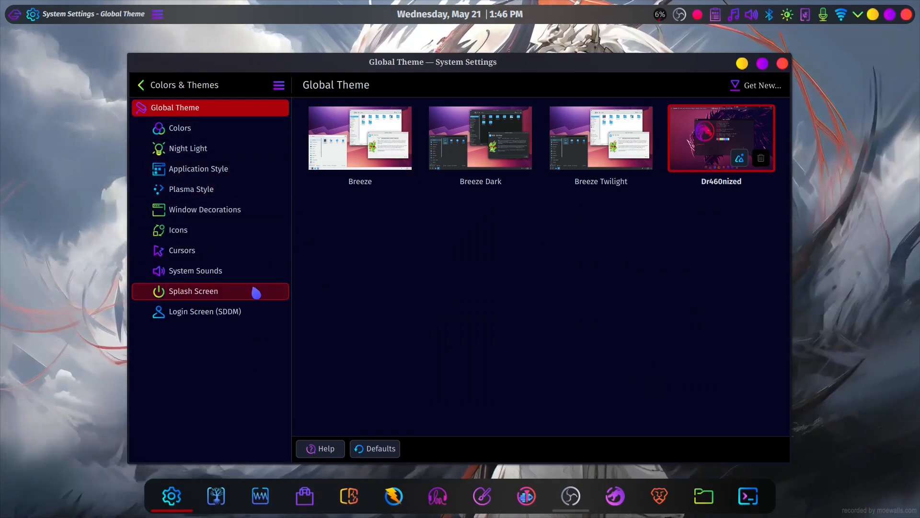
left_click(220, 136)
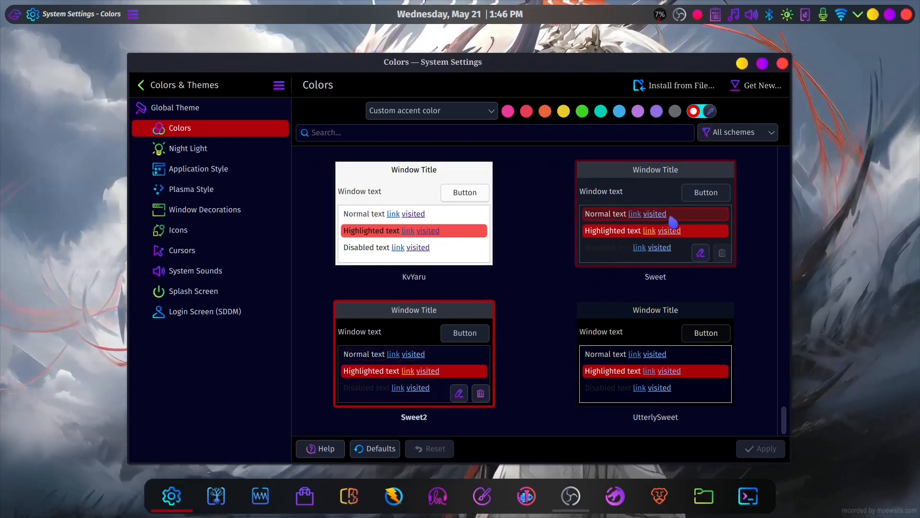
- Open the Sweet2 color scheme for editing, review its list of common colors and close the editor
left_click(461, 397)
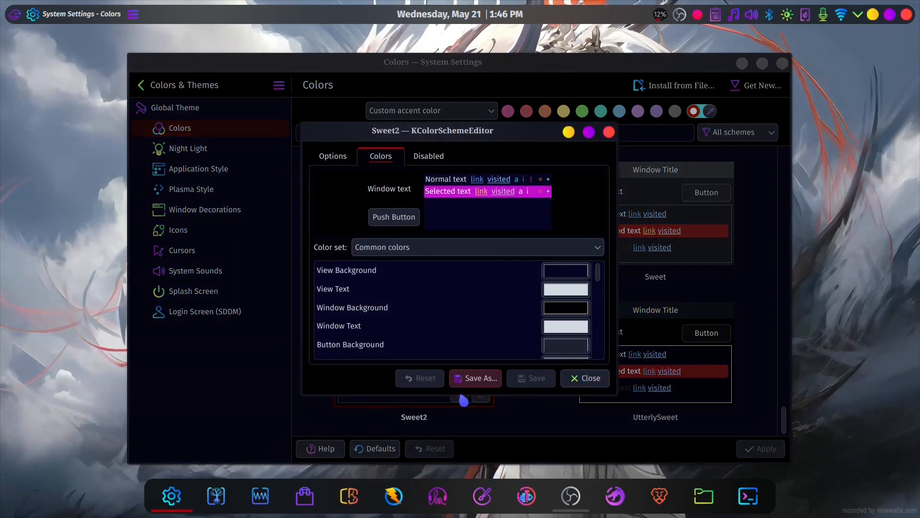
scroll(510, 323, "down", 7)
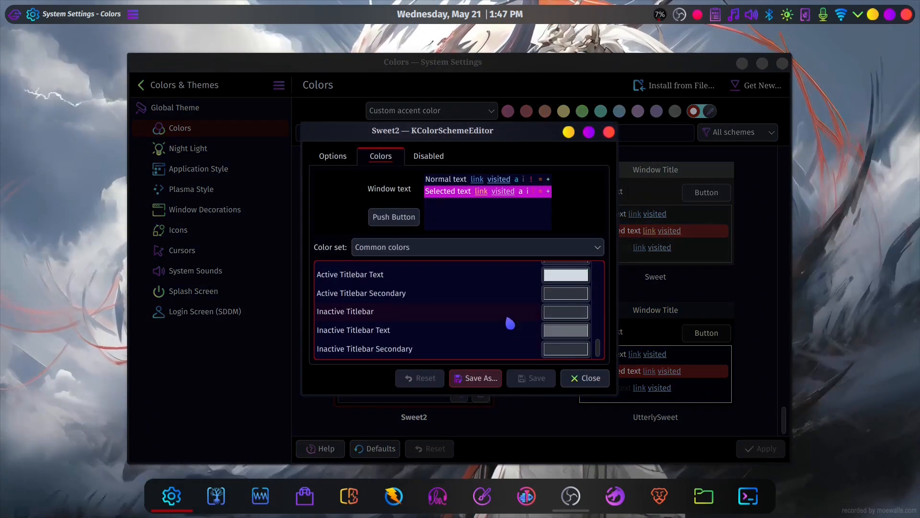
scroll(508, 320, "up", 7)
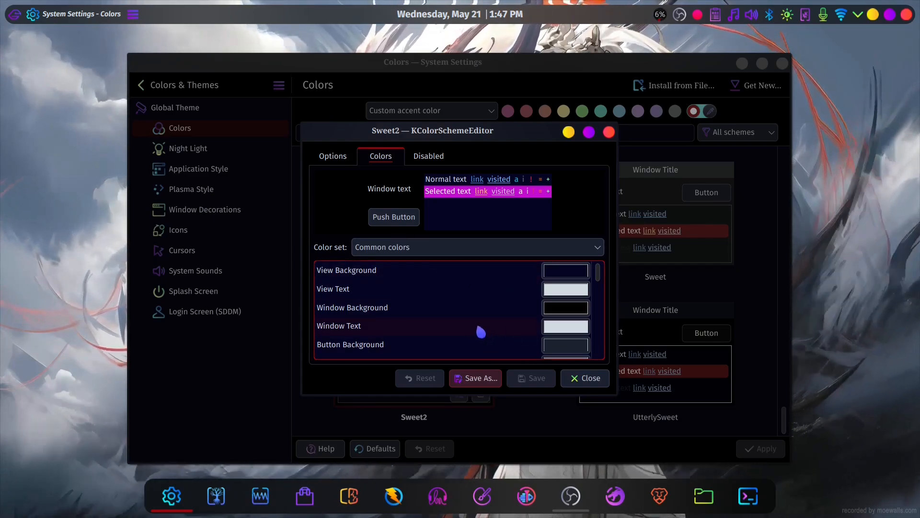
scroll(480, 330, "down", 7)
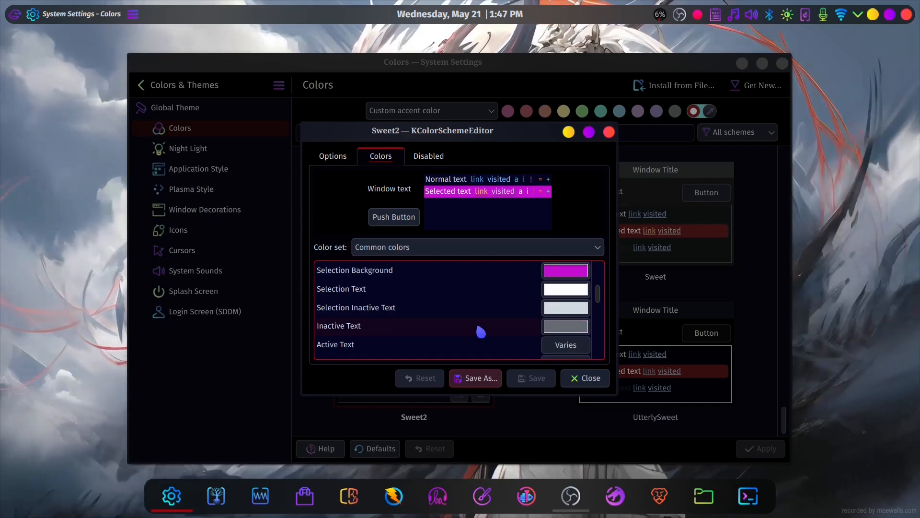
left_click(582, 381)
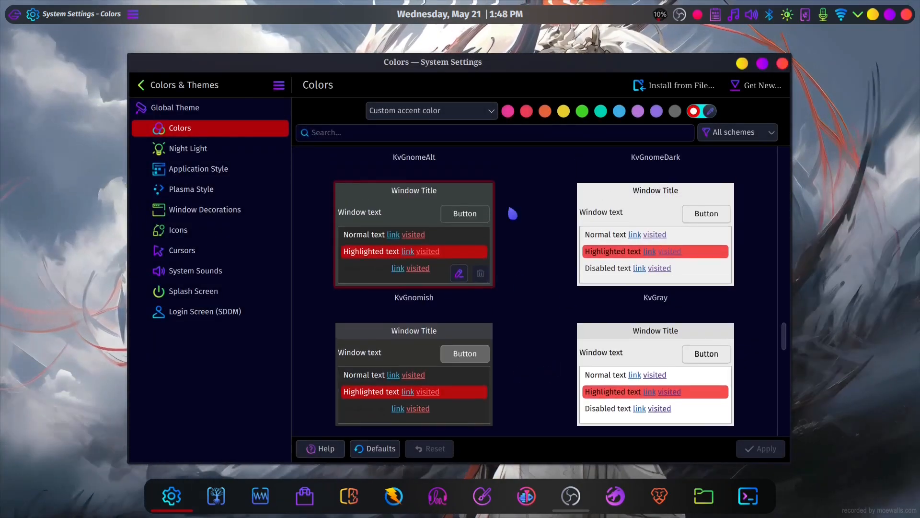
- Review the available accent color options and look through the installed color schemes
left_click(487, 110)
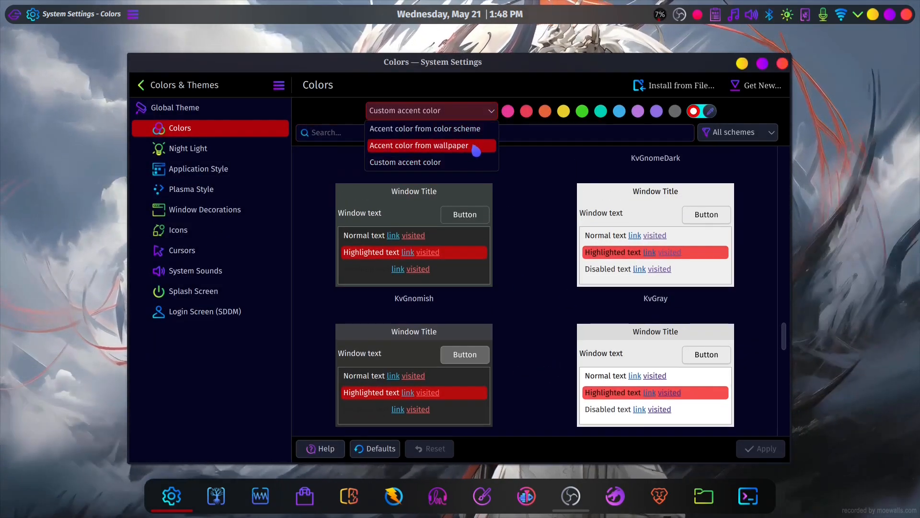
left_click(514, 205)
scroll(493, 353, "down", 5)
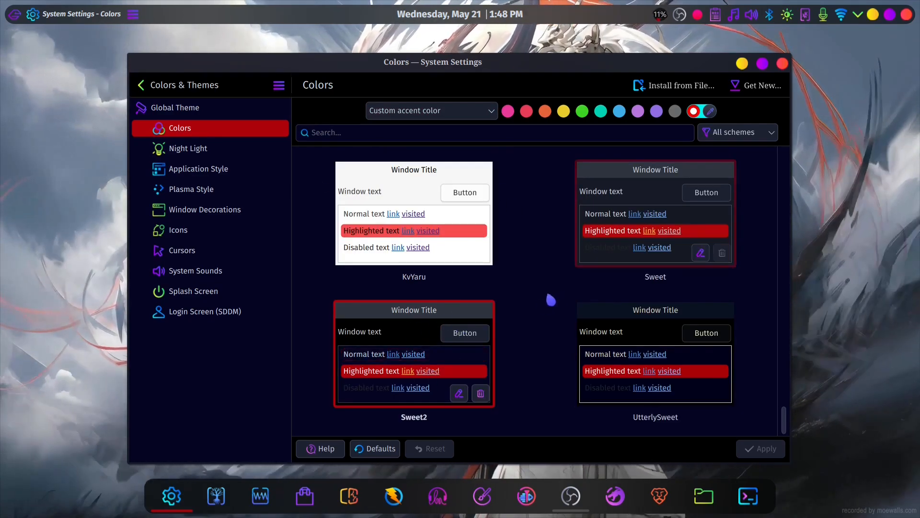
scroll(539, 308, "up", 4)
scroll(538, 308, "up", 6)
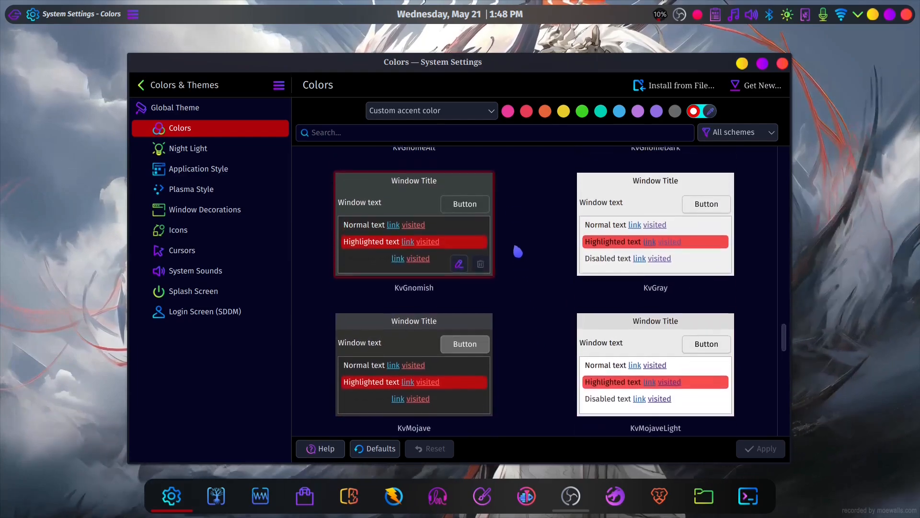
left_click(487, 110)
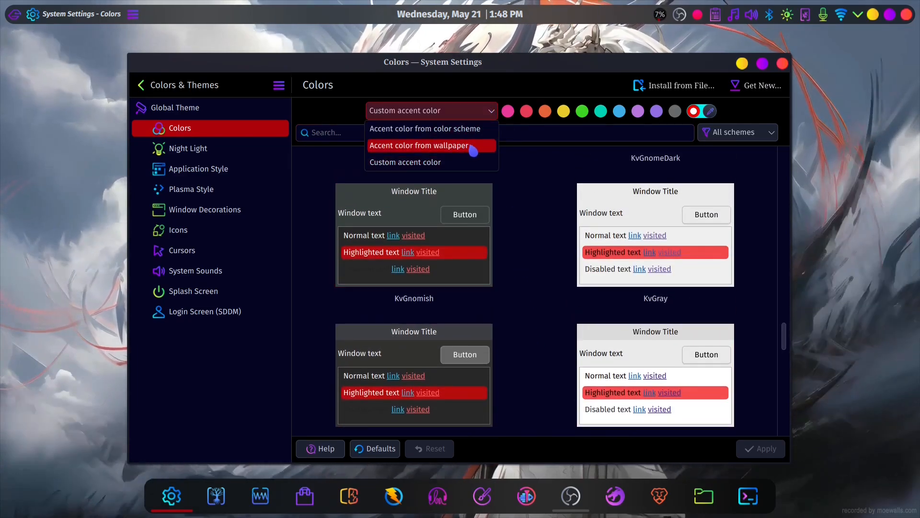
left_click(511, 203)
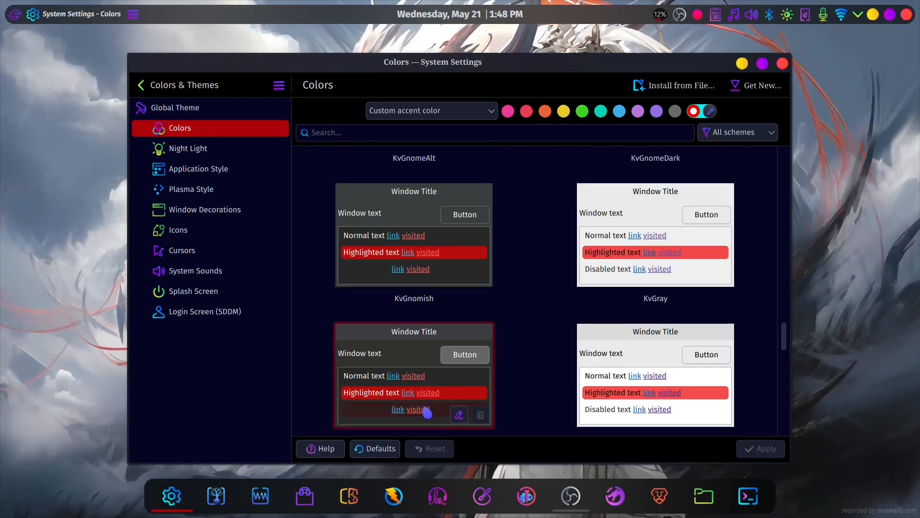
- Apply the accent color from the color scheme and check its look in the application launcher
left_click(483, 114)
left_click(468, 128)
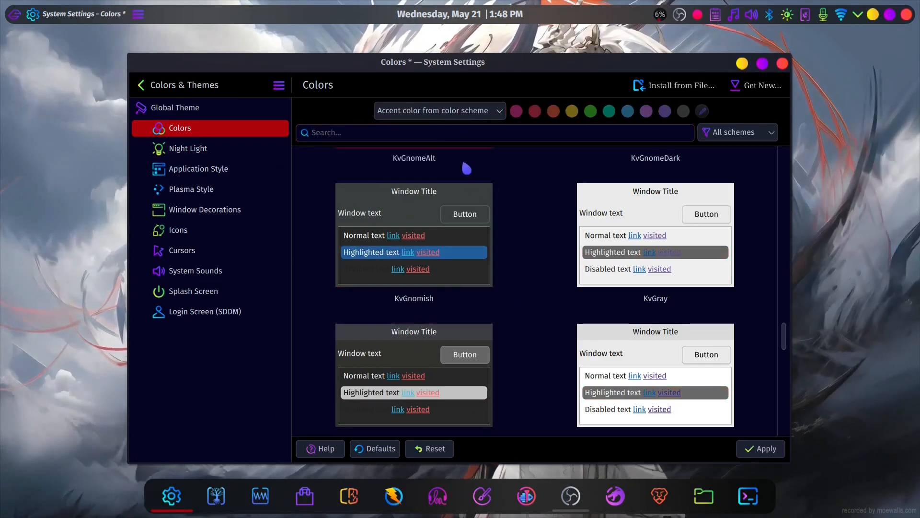
left_click(761, 449)
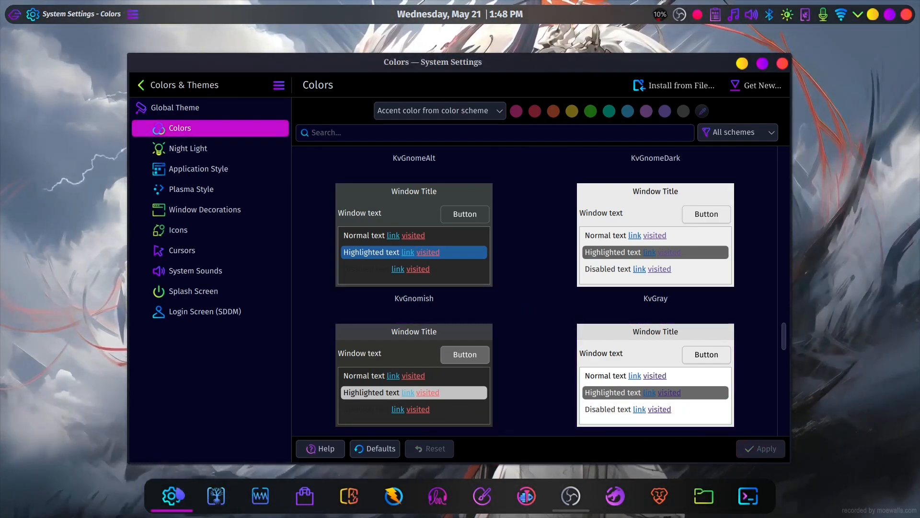
key("super")
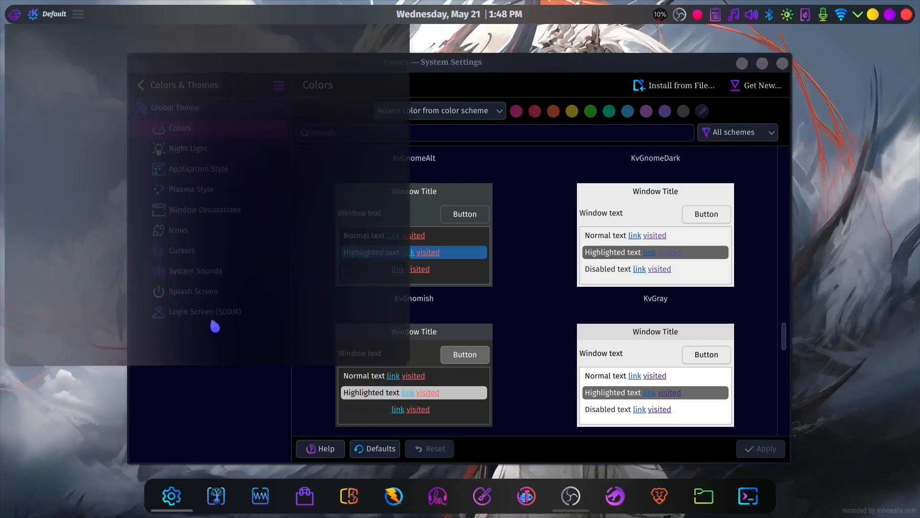
left_click(515, 357)
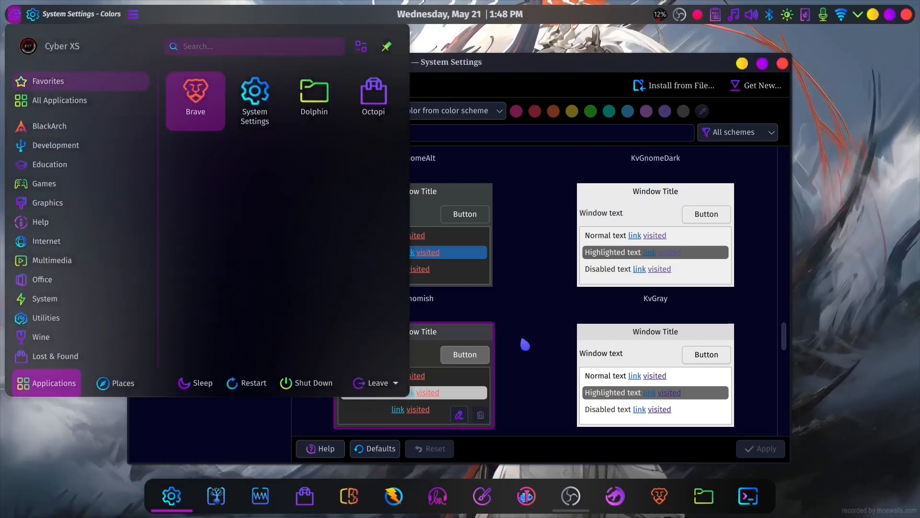
- Apply the accent color from wallpaper together with the KvMojave scheme and check its look in the application launcher
left_click(486, 114)
left_click(447, 146)
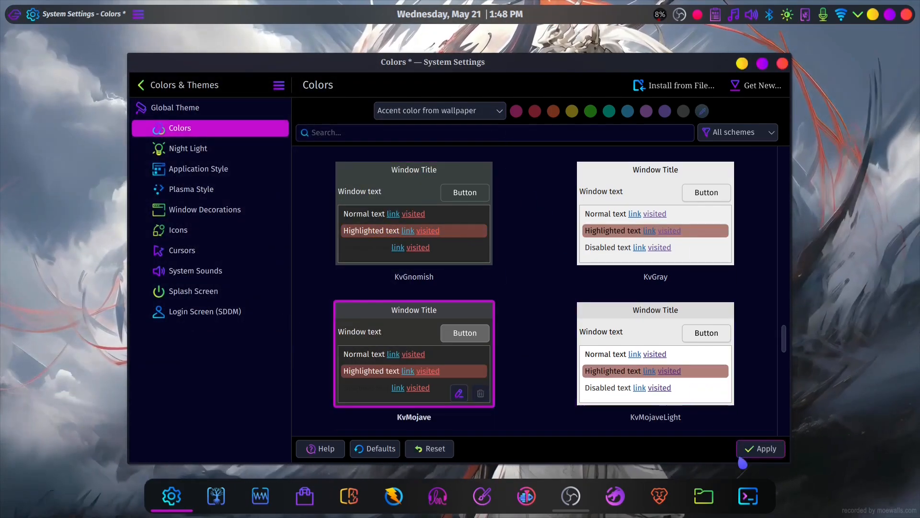
left_click(769, 453)
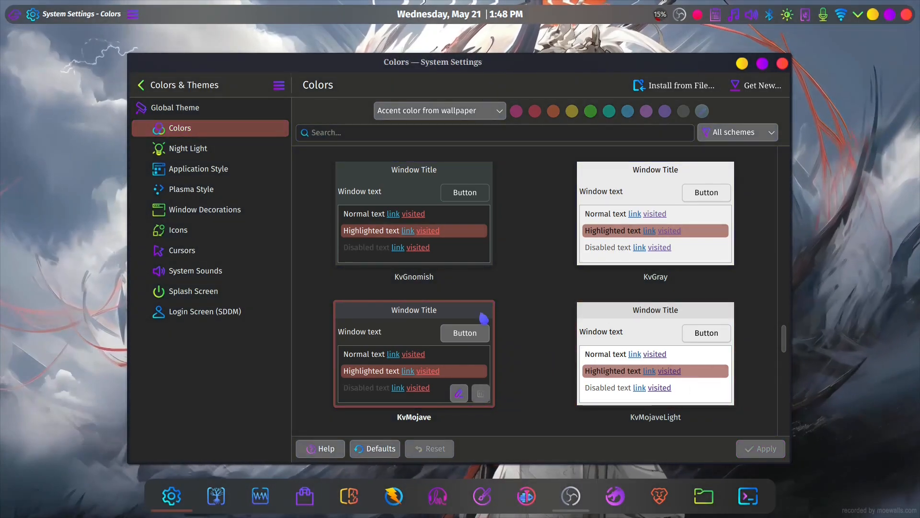
key("super")
left_click(508, 303)
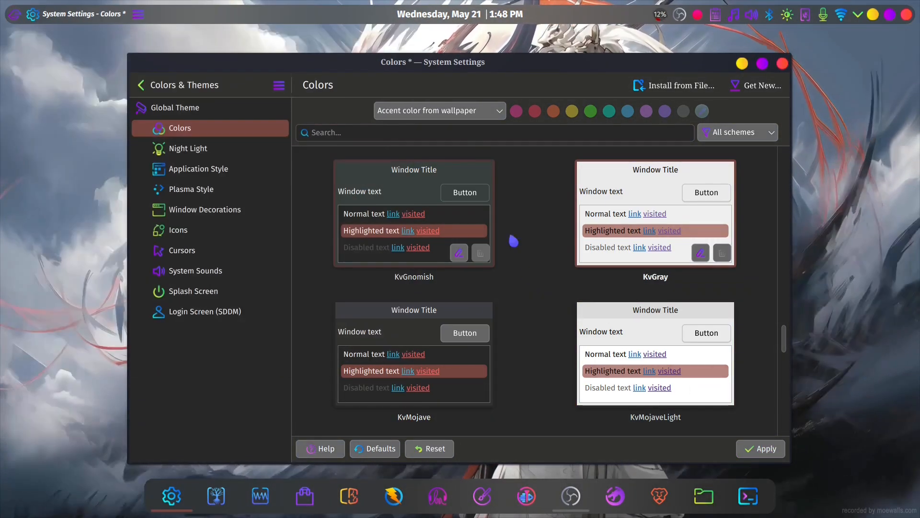
- Switch back to a custom accent color and confirm #f50202 in the color picker
left_click(431, 111)
left_click(447, 167)
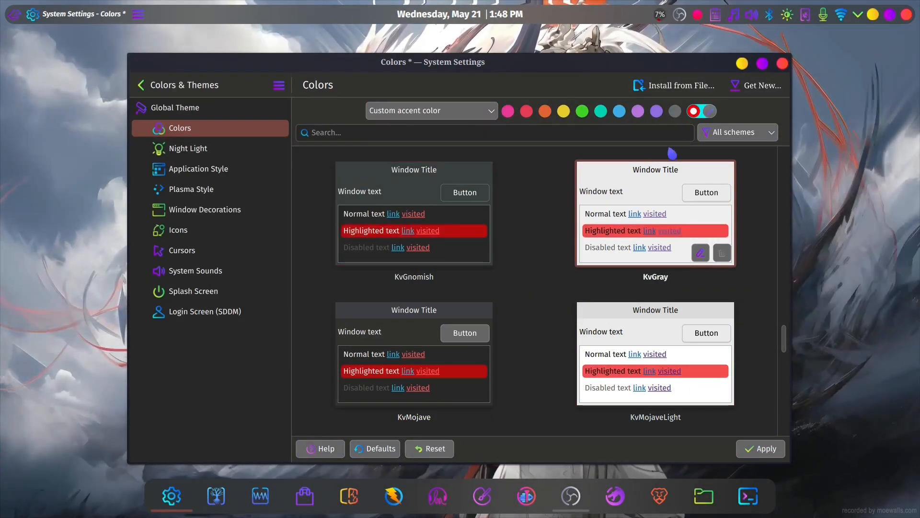
left_click(707, 111)
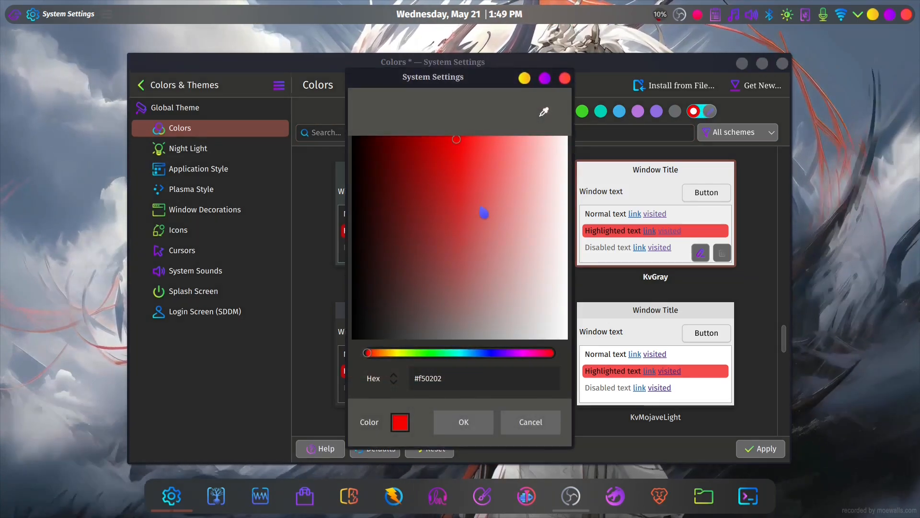
left_click(487, 431)
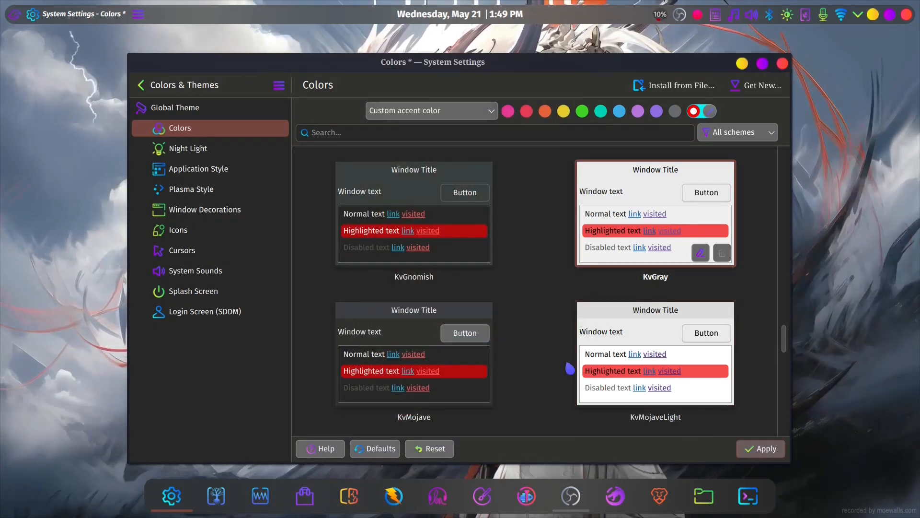
- Select the Sweet2 color scheme again and apply it with the custom accent color
key("Right")
key("Right")
key("Right")
key("Right")
key("Right")
key("Right")
key("Right")
key("Right")
key("Right")
key("Right")
key("Right")
key("Right")
key("Right")
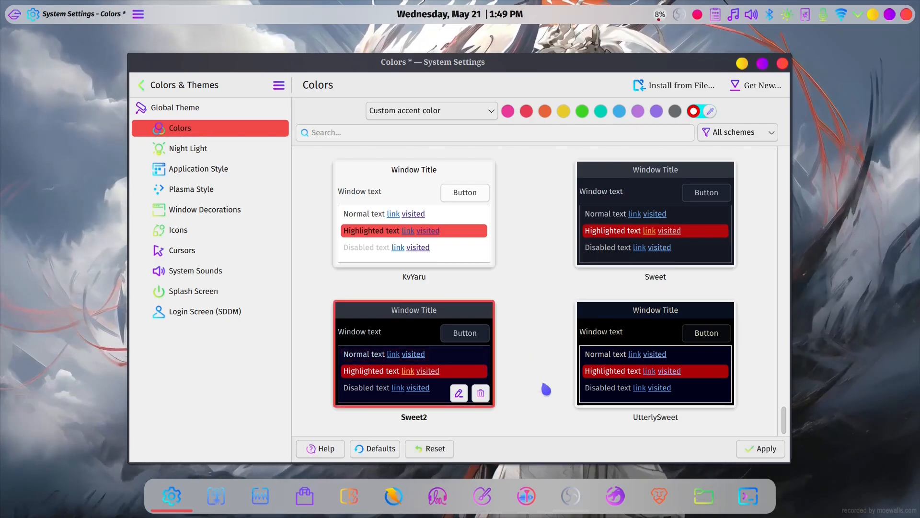
left_click(739, 448)
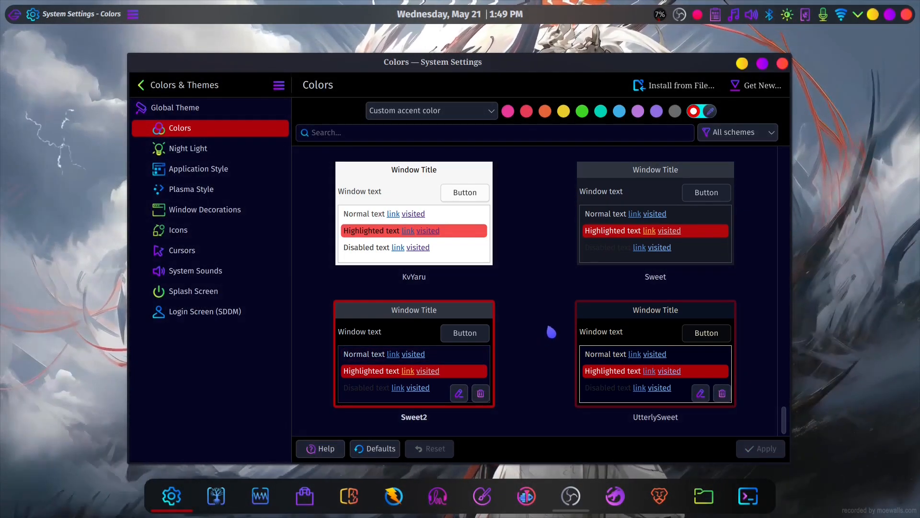
- Search the downloadable color schemes for "sweet" and look at the filter options
left_click(756, 85)
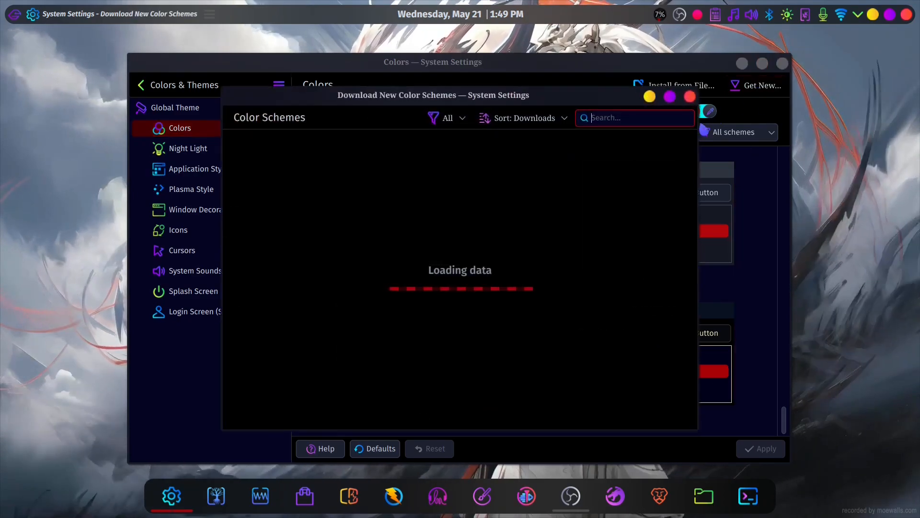
left_click(662, 117)
type("sweet")
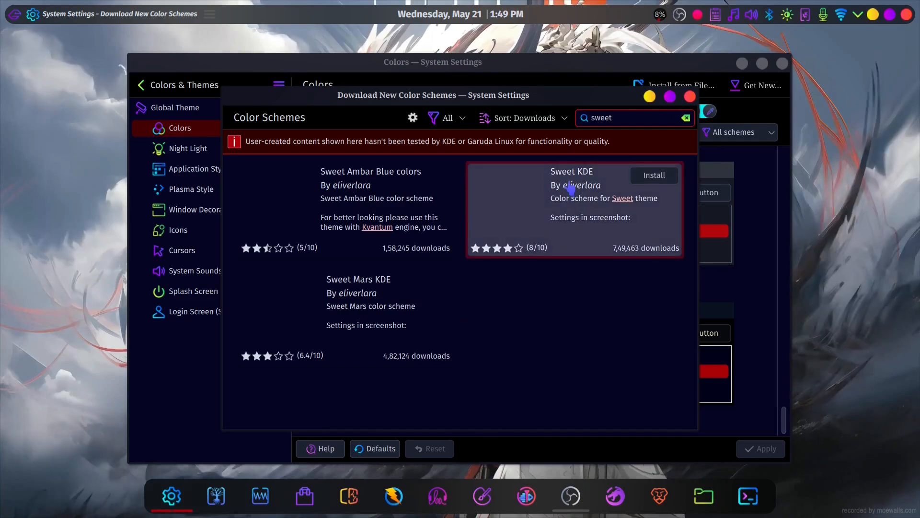
left_click(446, 118)
left_click(457, 158)
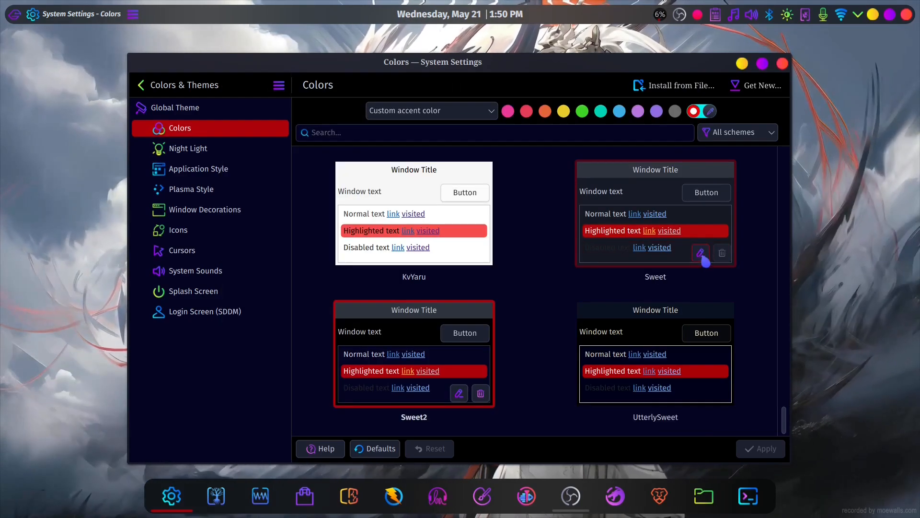
- Open the original Sweet color scheme for editing, review its common colors and close the editor
left_click(700, 253)
scroll(445, 297, "down", 4)
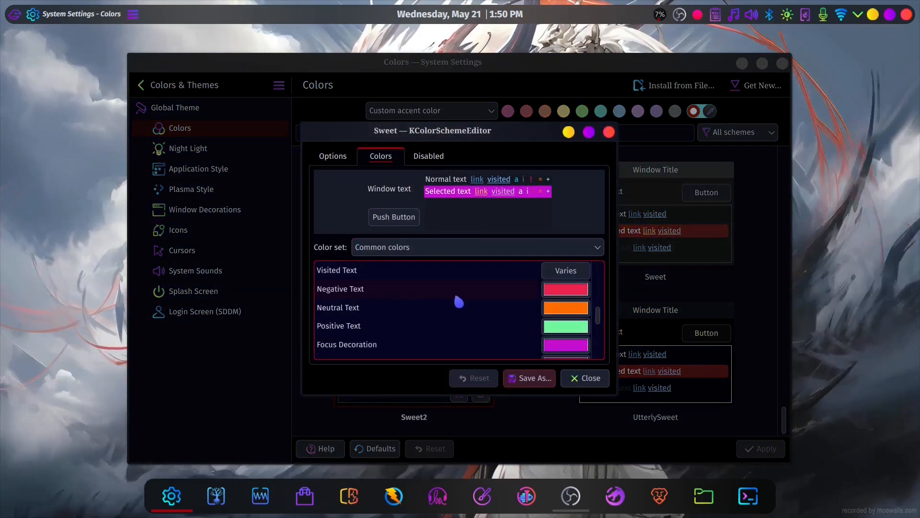
scroll(458, 299, "up", 3)
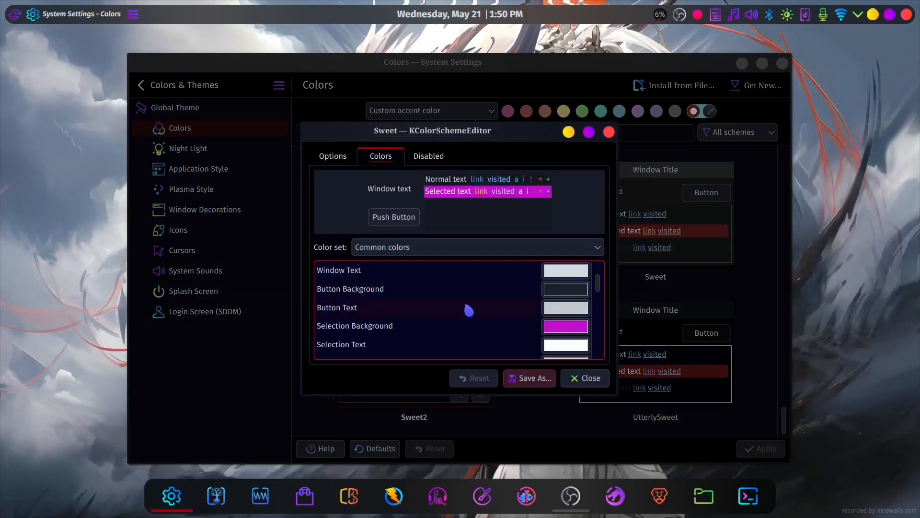
scroll(538, 343, "down", 5)
left_click(580, 378)
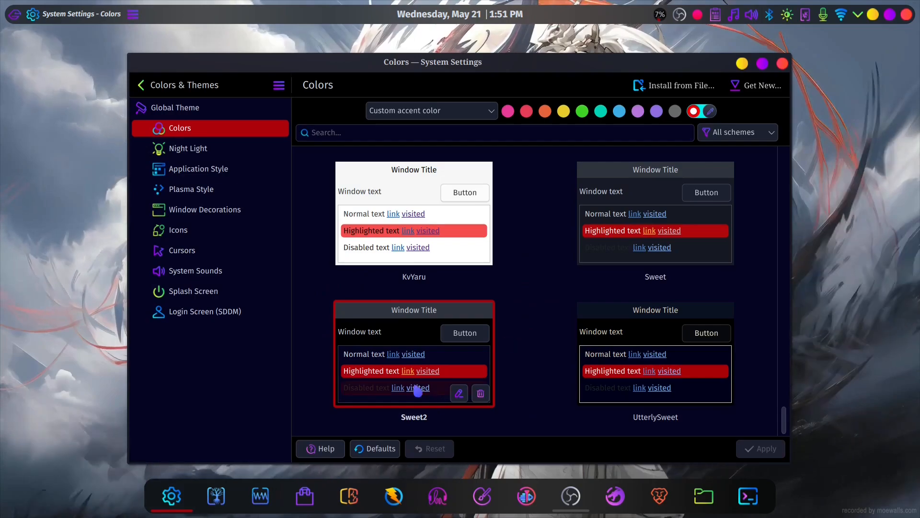
- Look through the Night Light settings, the available Plasma styles and the installed application styles
left_click(189, 148)
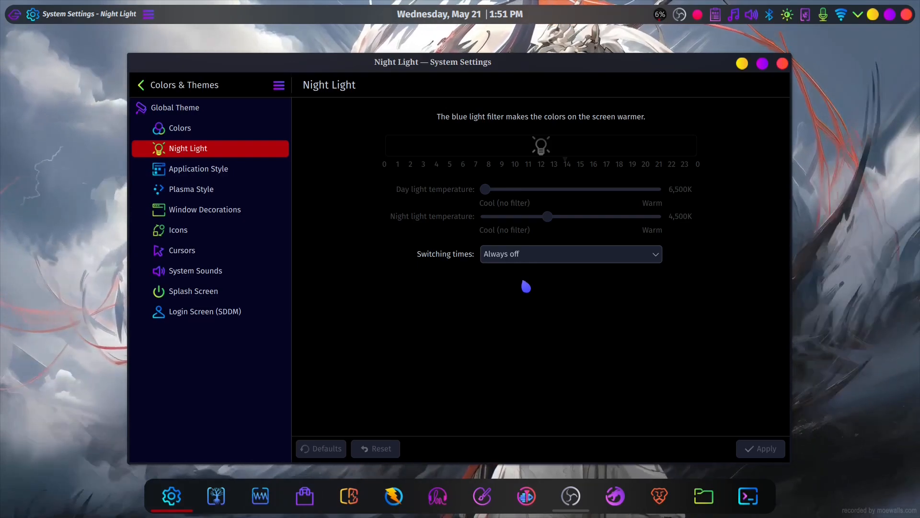
left_click(271, 172)
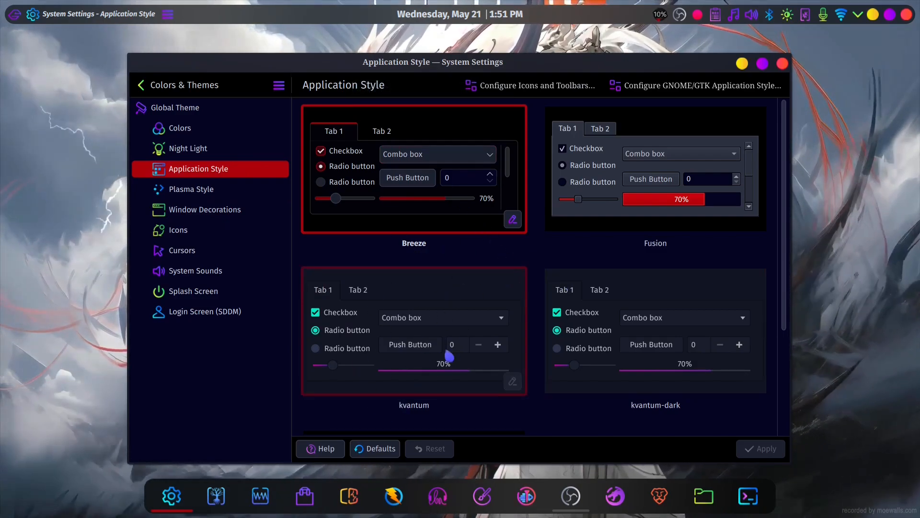
left_click(248, 191)
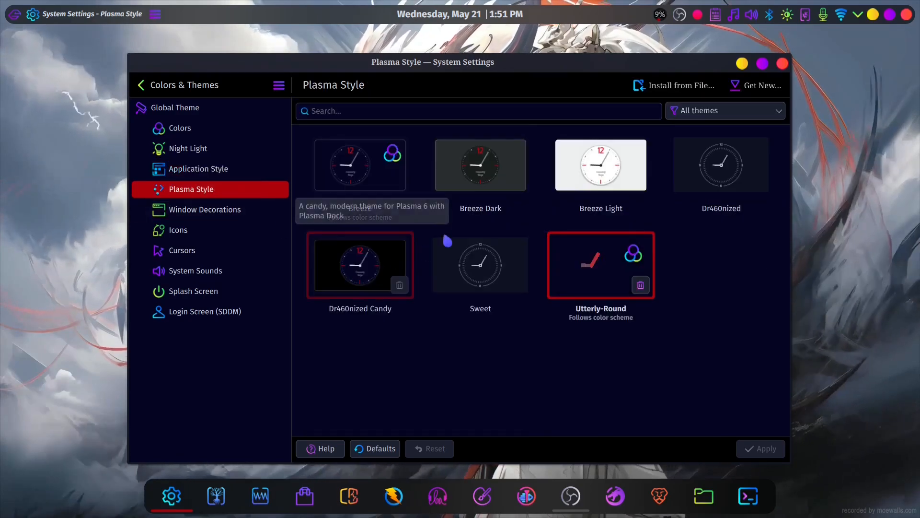
left_click(261, 170)
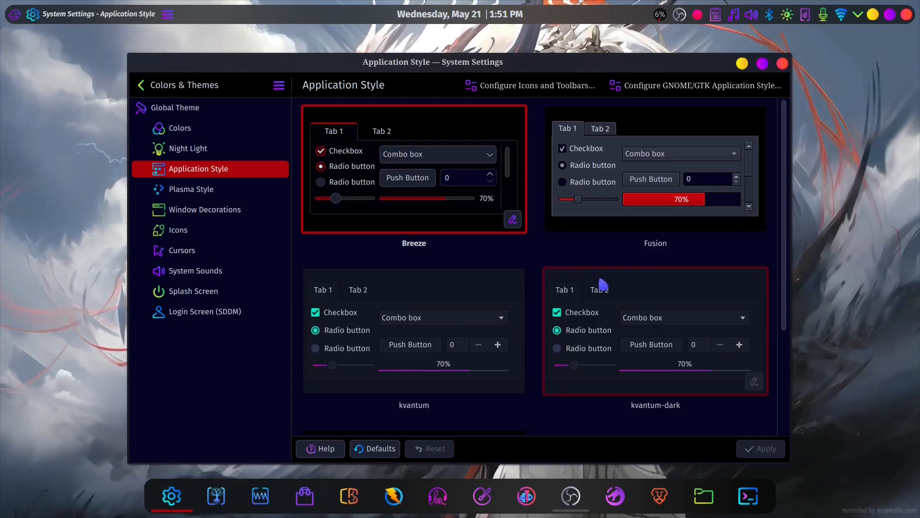
scroll(599, 283, "down", 3)
scroll(595, 287, "up", 3)
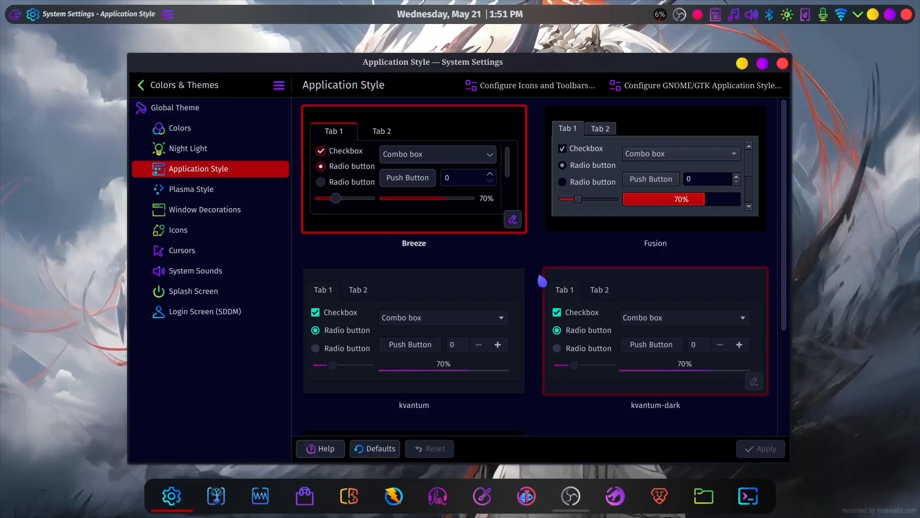
- Review the installed GTK themes and the downloadable GNOME/GTK application styles, and close the download window
left_click(729, 89)
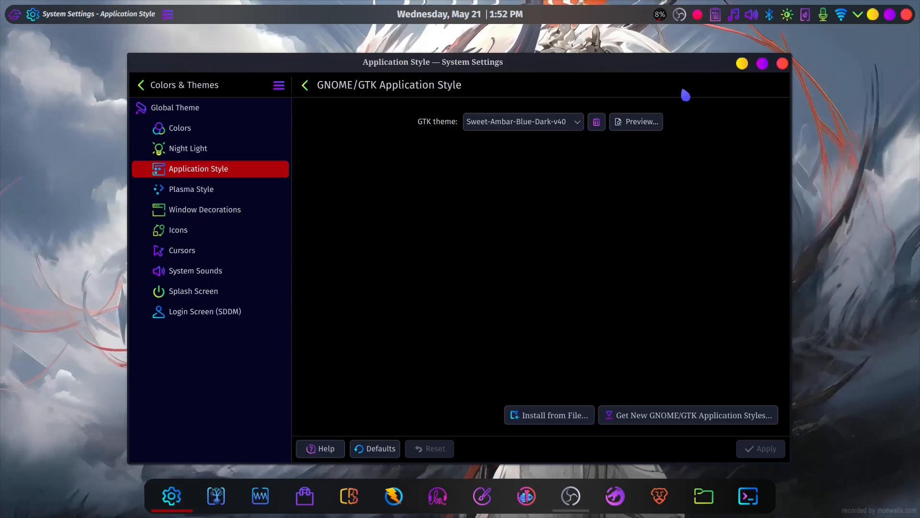
left_click(575, 125)
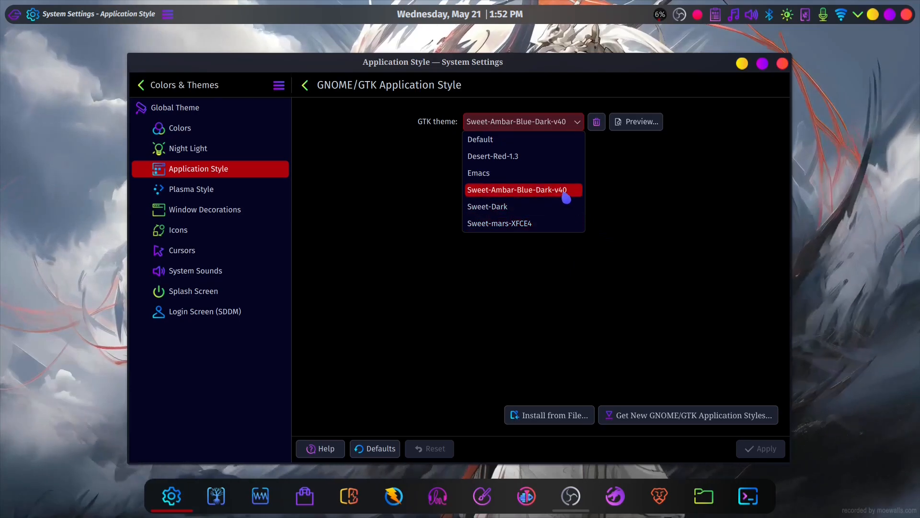
left_click(597, 165)
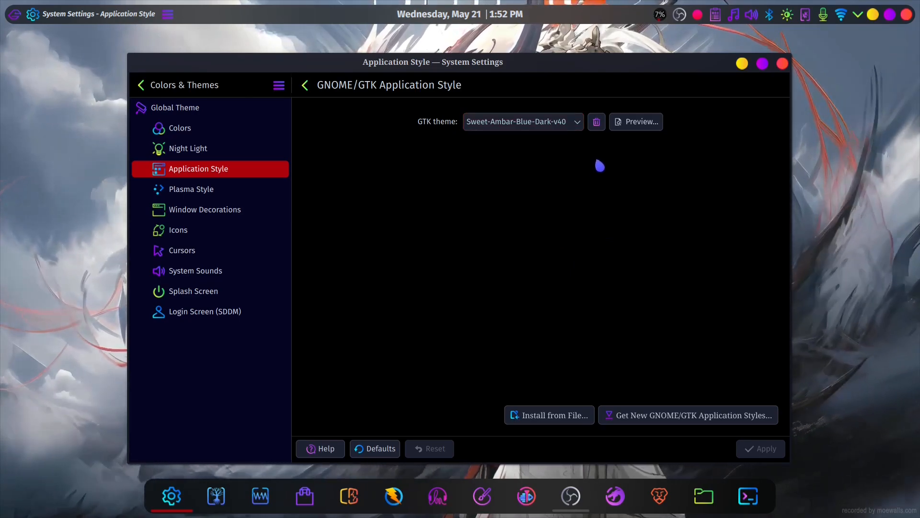
left_click(656, 415)
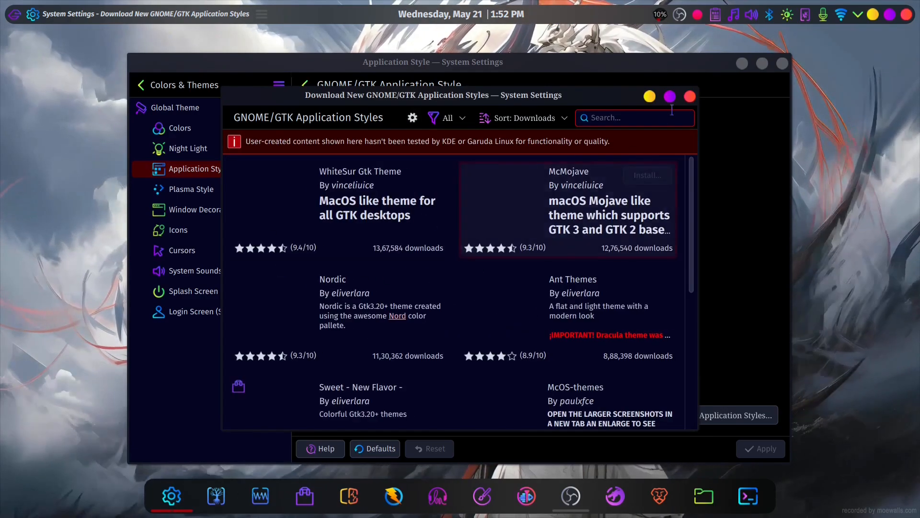
key("Escape")
- Search the downloadable Plasma styles for "utterly", update Utterly Round and close the download window
left_click(247, 193)
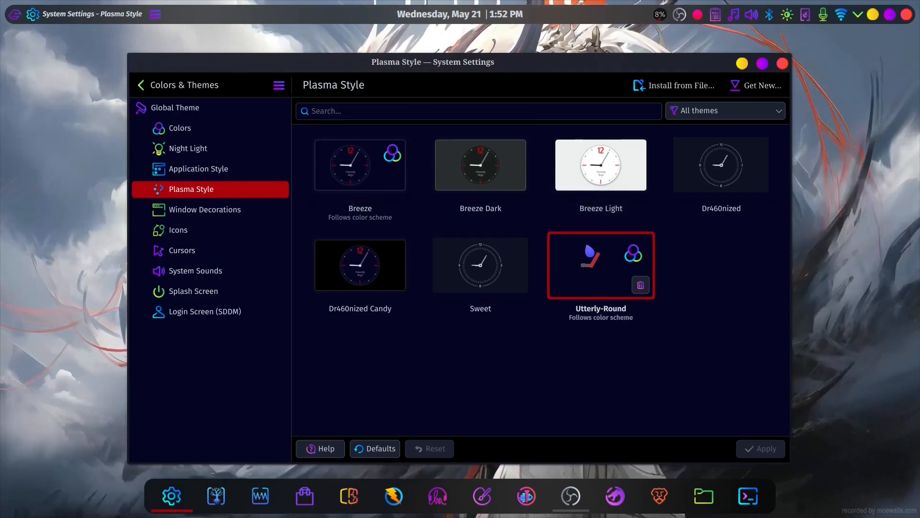
left_click(757, 85)
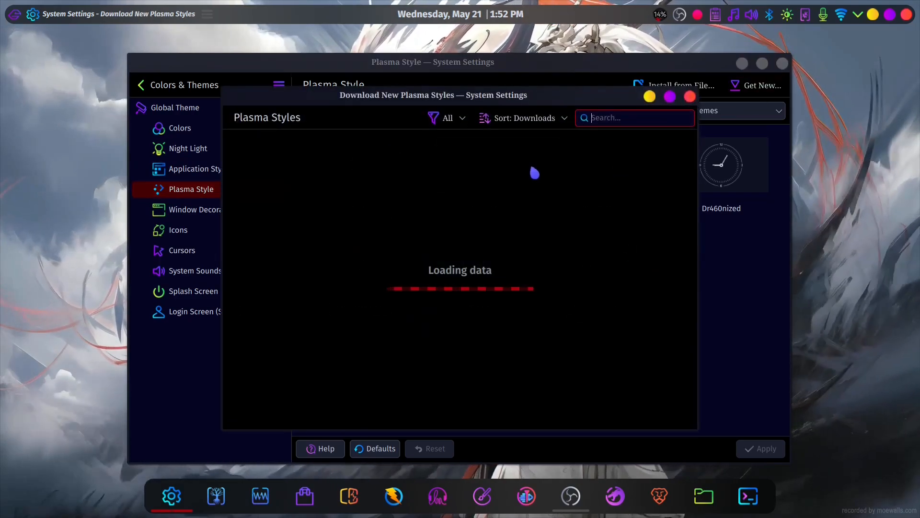
type("utterly")
mouse_move(354, 211)
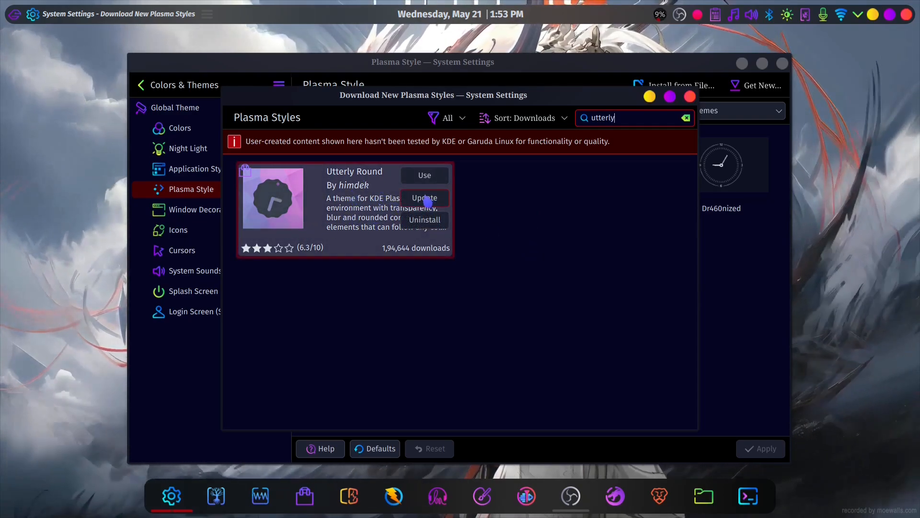
left_click(424, 198)
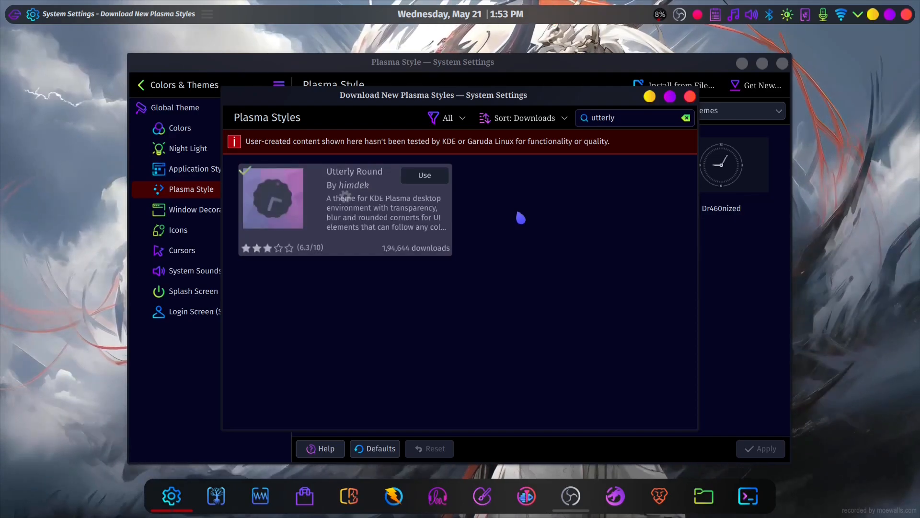
left_click(690, 97)
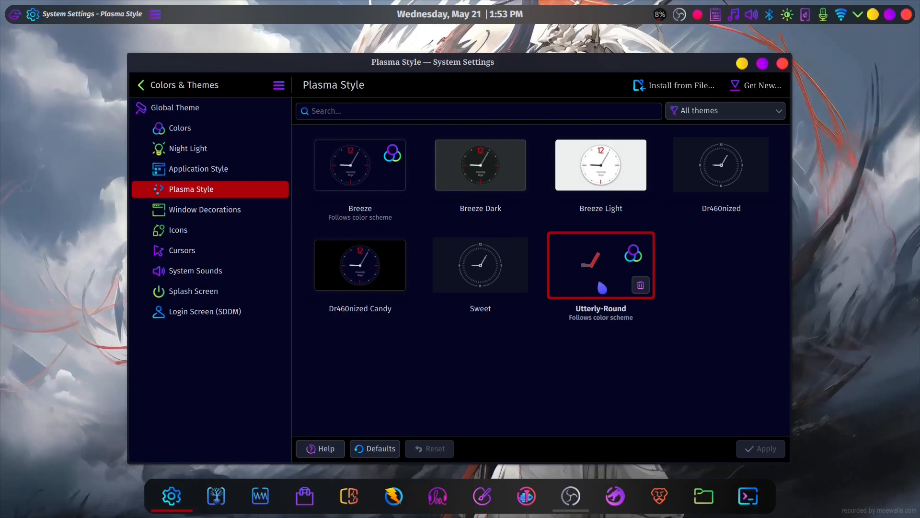
- Try the Dr460nized Candy Plasma style in place of Utterly-Round and compare the application launcher's look
key("super")
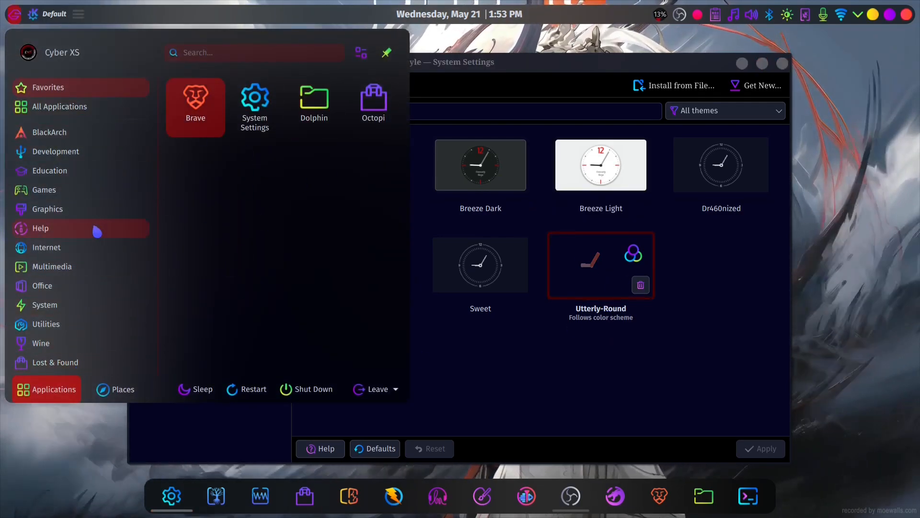
key("super")
left_click(364, 285)
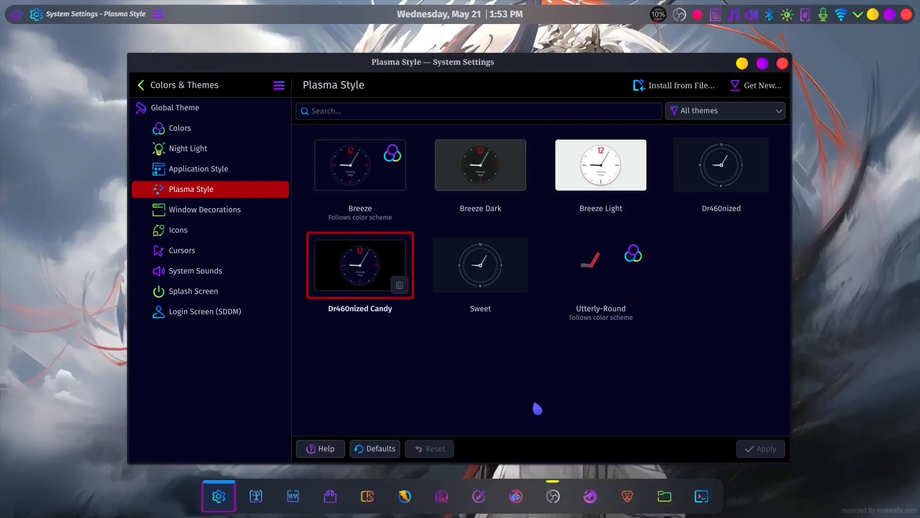
key("super")
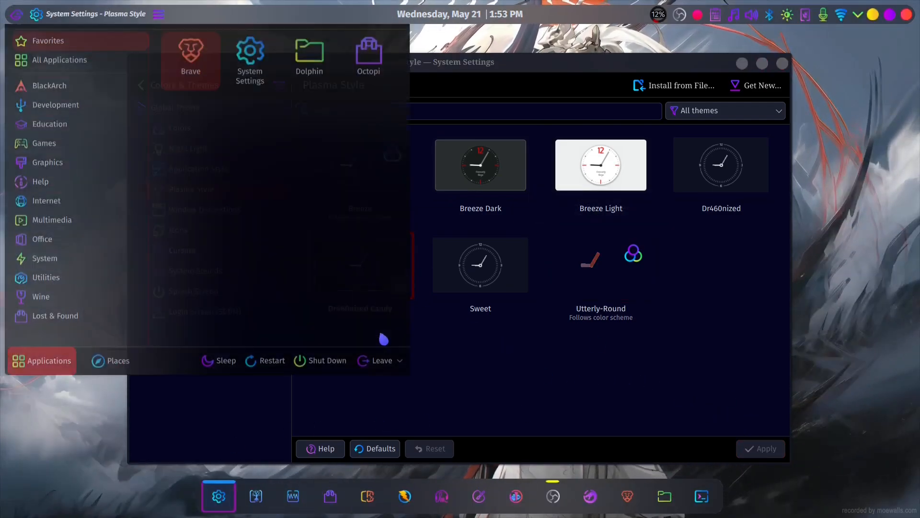
left_click(549, 366)
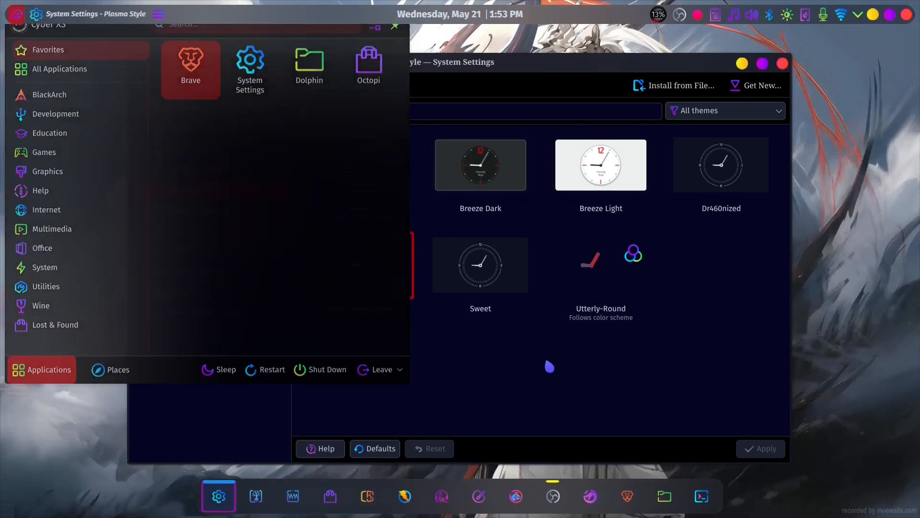
- Try the Breeze Plasma style and check how the application launcher looks with it
left_click(352, 174)
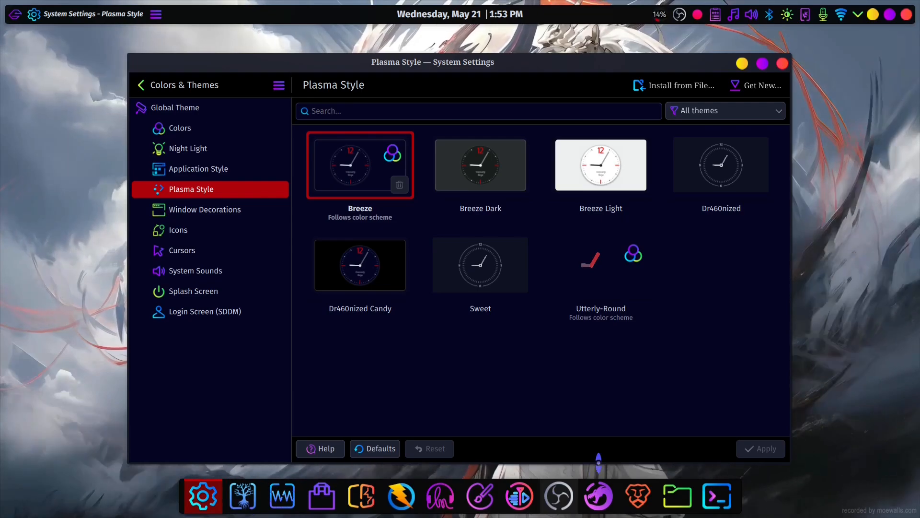
key("super")
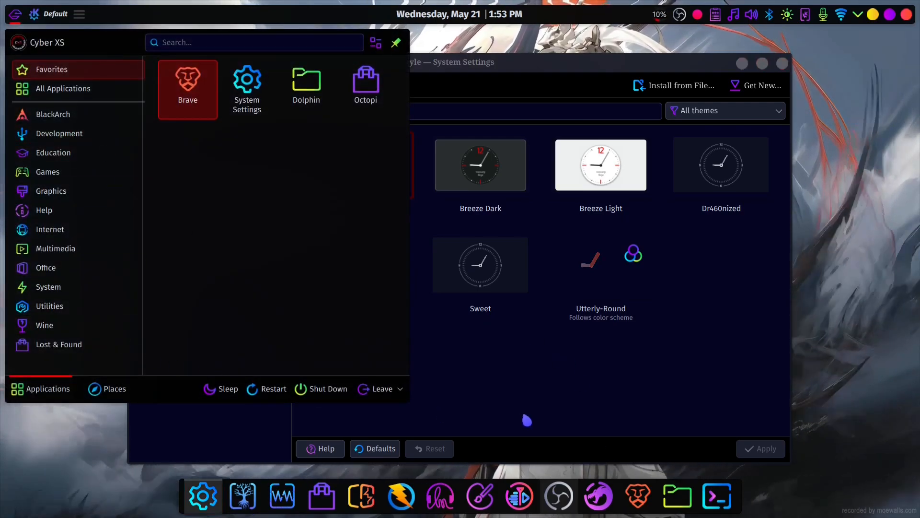
left_click(527, 420)
- Select the Utterly-Round Plasma style and apply it
left_click(587, 292)
left_click(761, 448)
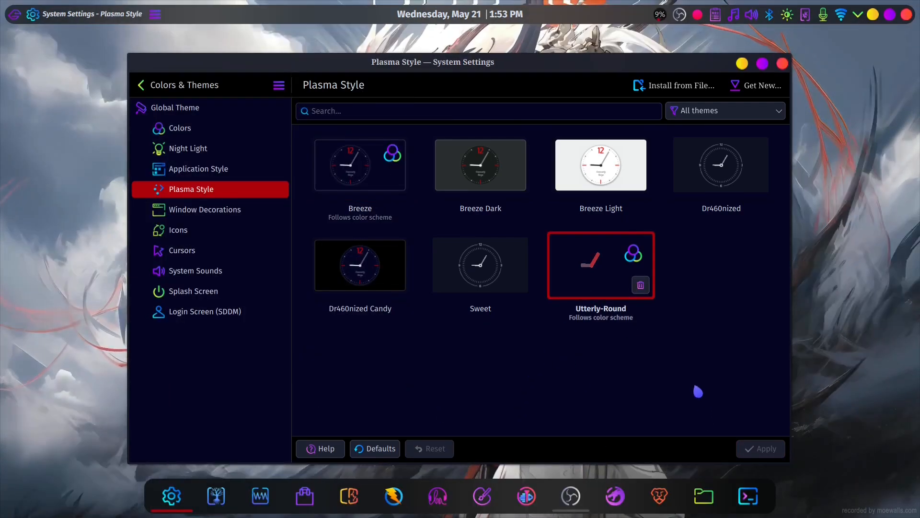
- Search the downloadable window decorations for "sweet", update Utterly Round Dark and close the download window
left_click(207, 209)
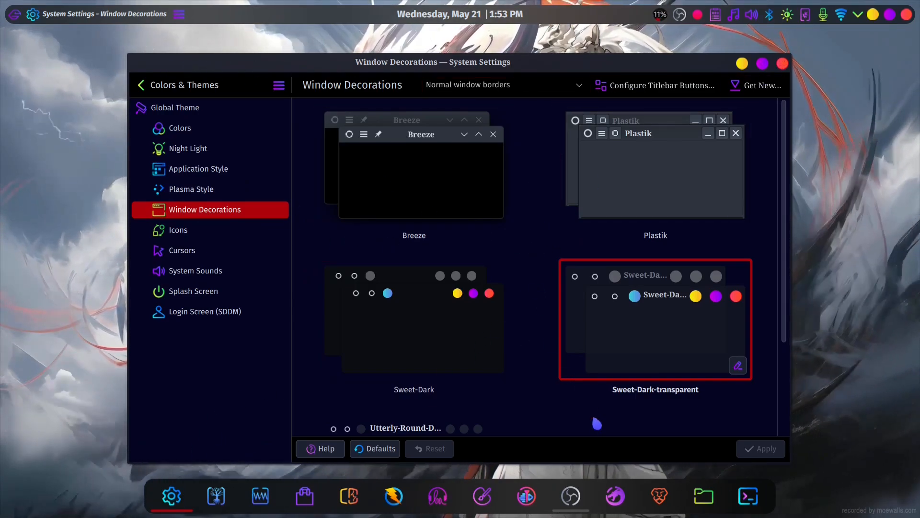
scroll(583, 414, "down", 3)
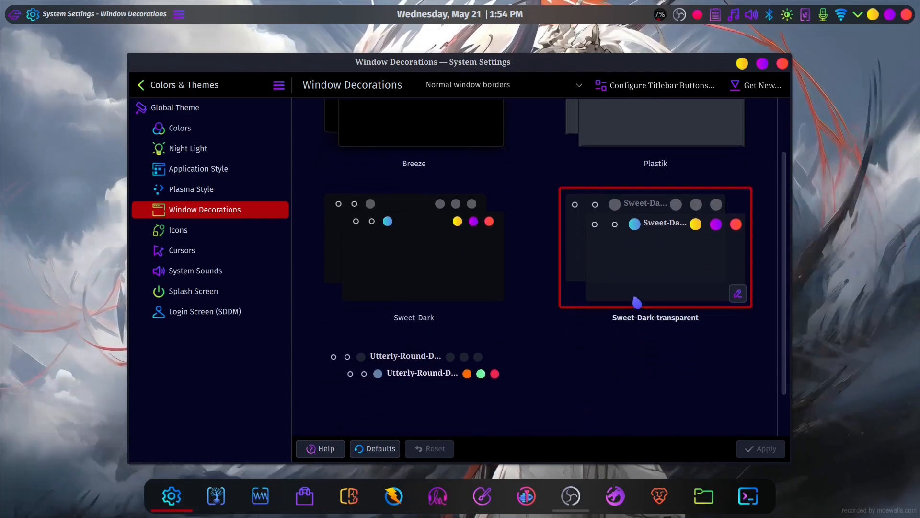
scroll(612, 366, "up", 3)
left_click(756, 85)
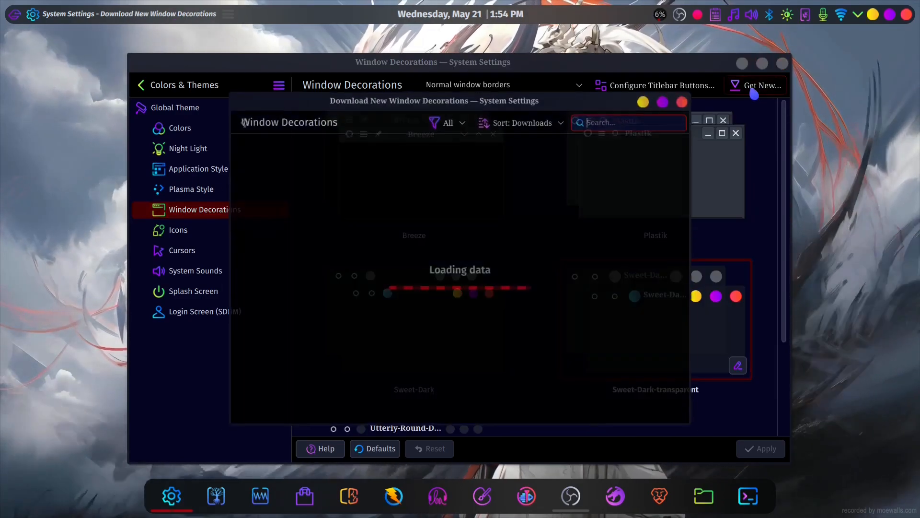
type("sweet")
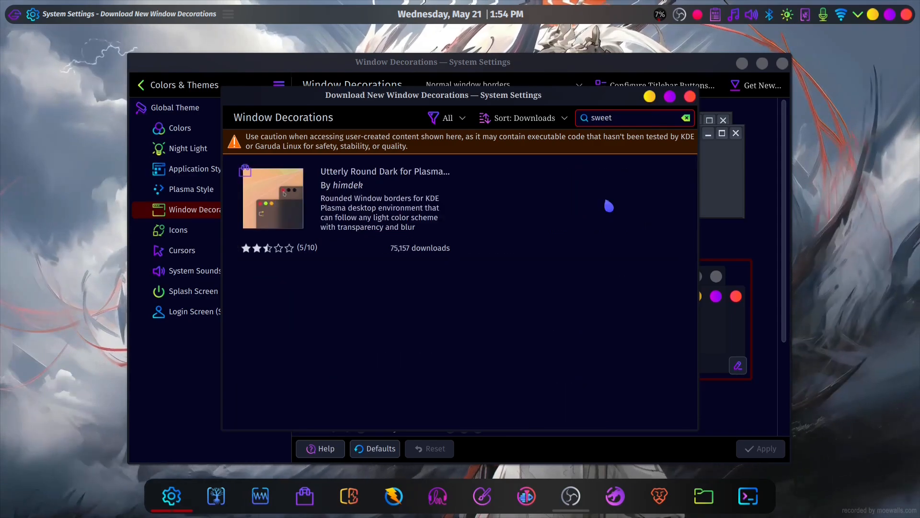
mouse_move(376, 232)
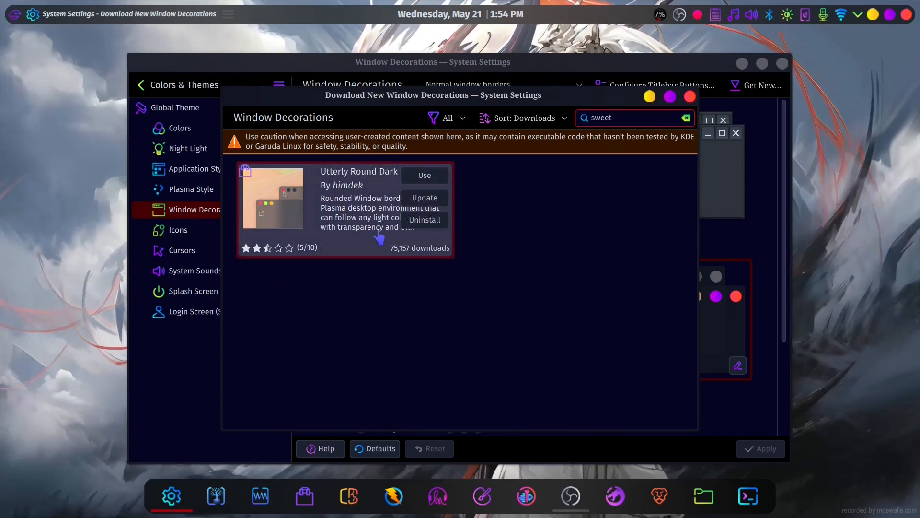
left_click(438, 203)
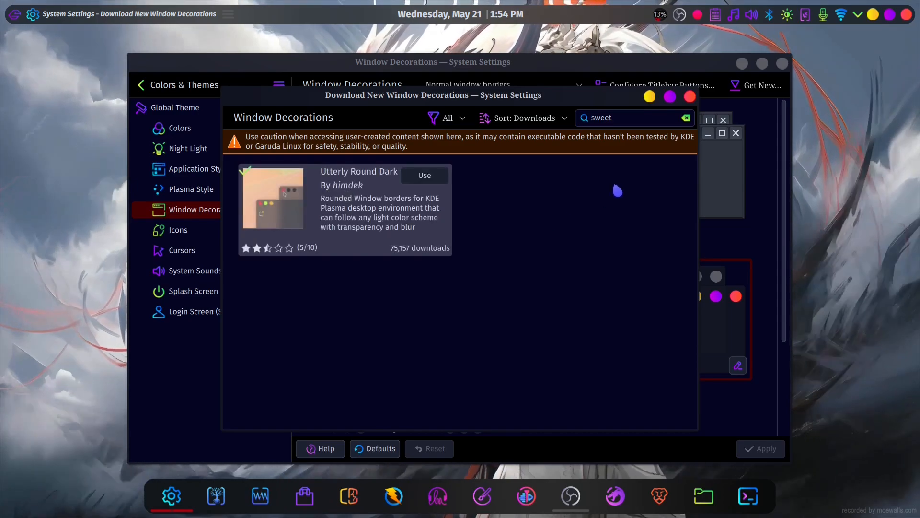
left_click(690, 96)
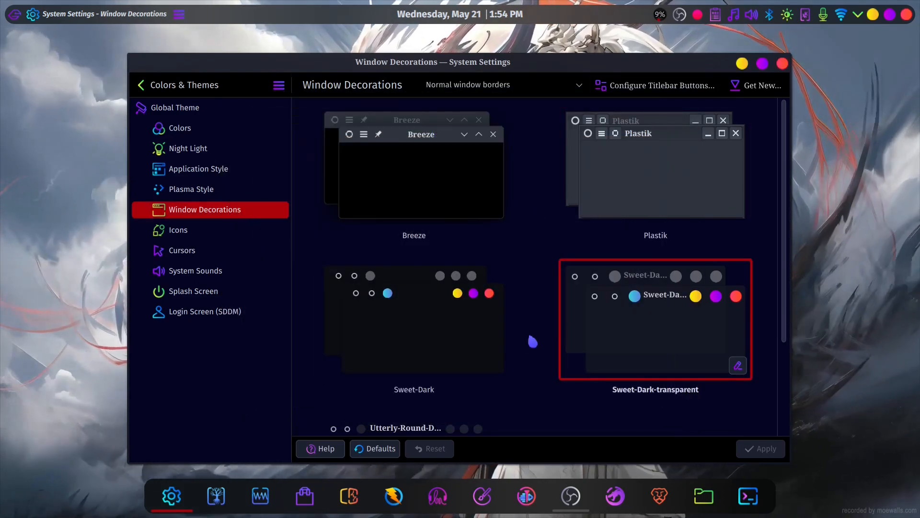
- Try the Breeze and Plastik window decorations, applying each one in turn
left_click(421, 155)
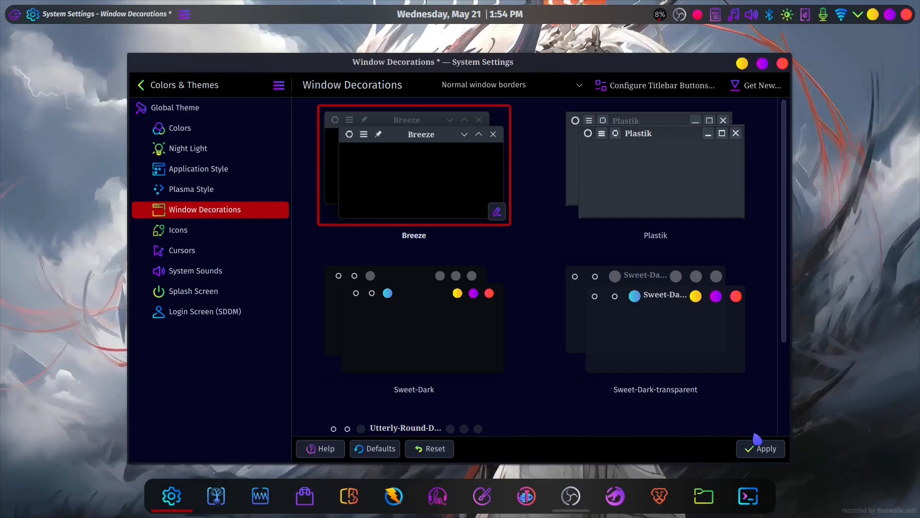
left_click(757, 447)
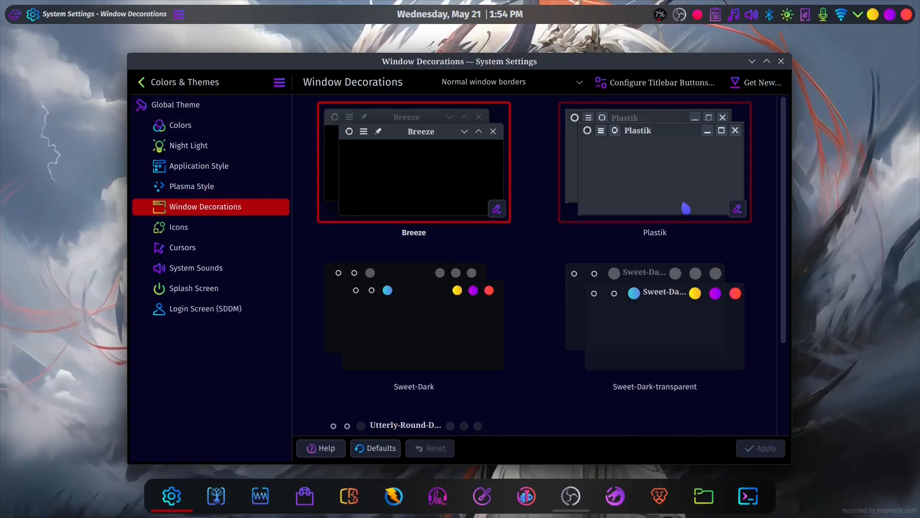
left_click(696, 194)
left_click(761, 449)
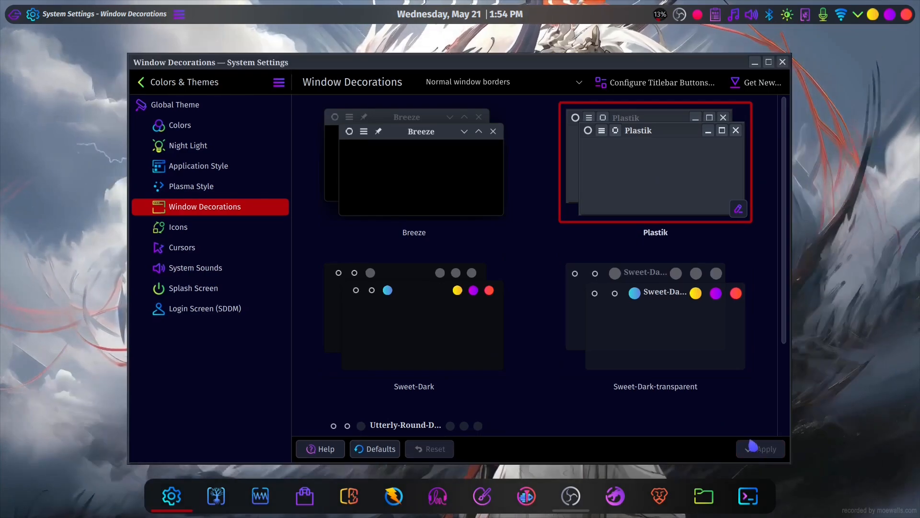
- Select the Sweet-Dark-transparent window decoration and apply it
scroll(630, 228, "down", 3)
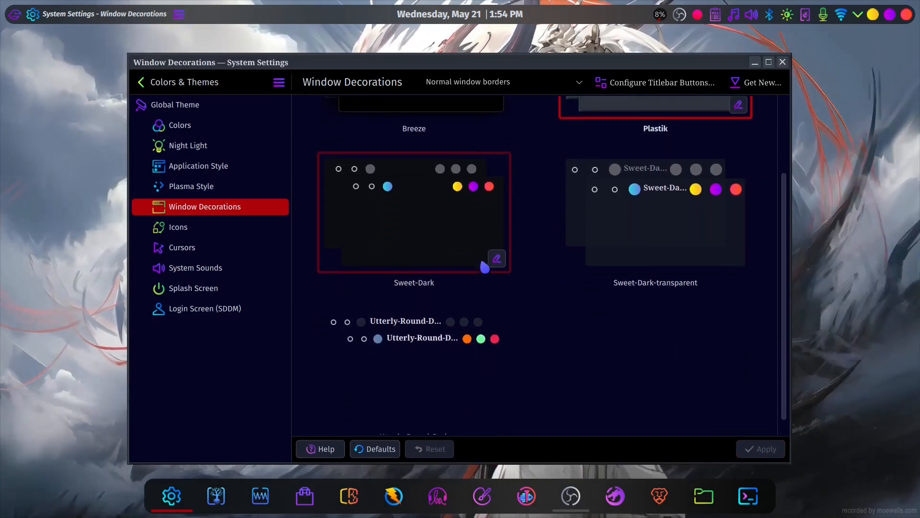
scroll(517, 344, "up", 2)
left_click(651, 319)
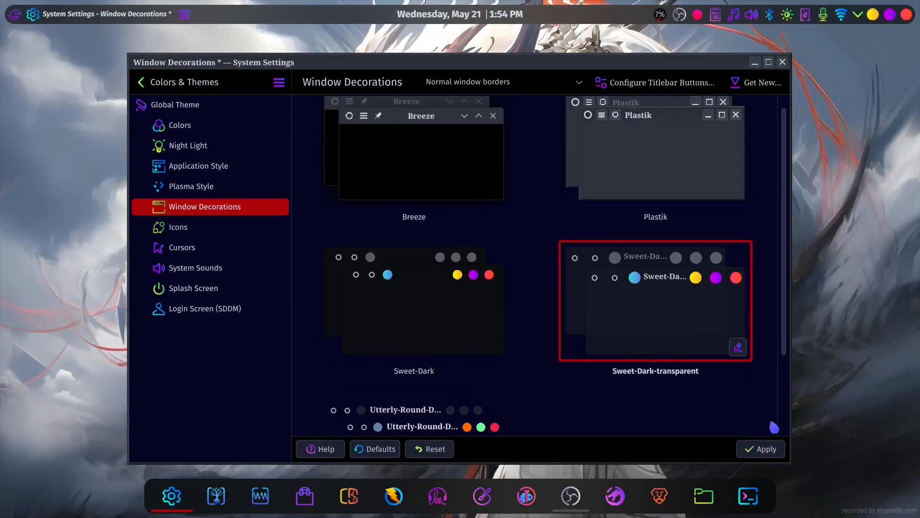
left_click(767, 449)
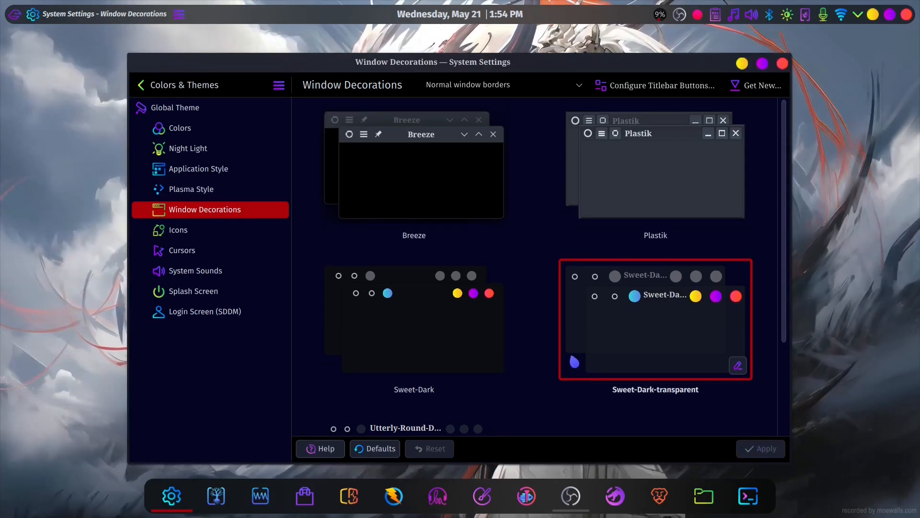
- Open the icon theme settings, search the downloadable icon themes for "sours" and close the download window
left_click(178, 230)
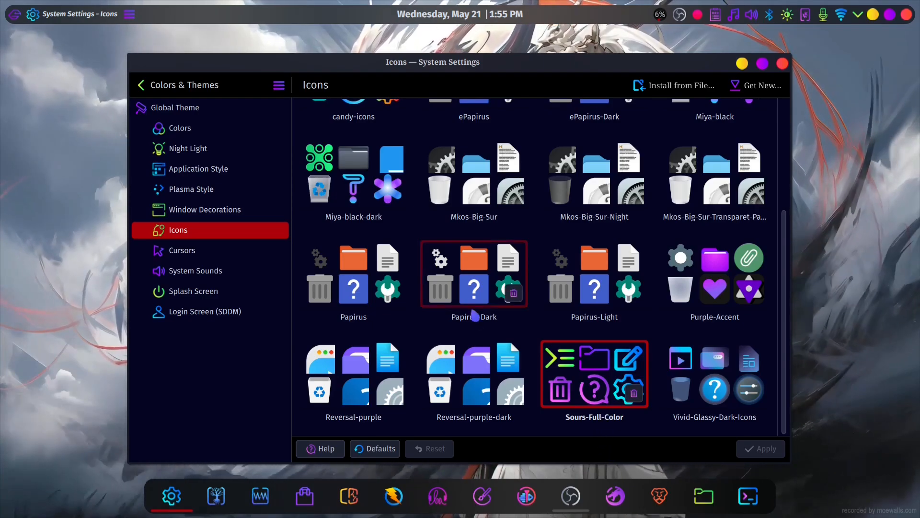
scroll(473, 261, "up", 3)
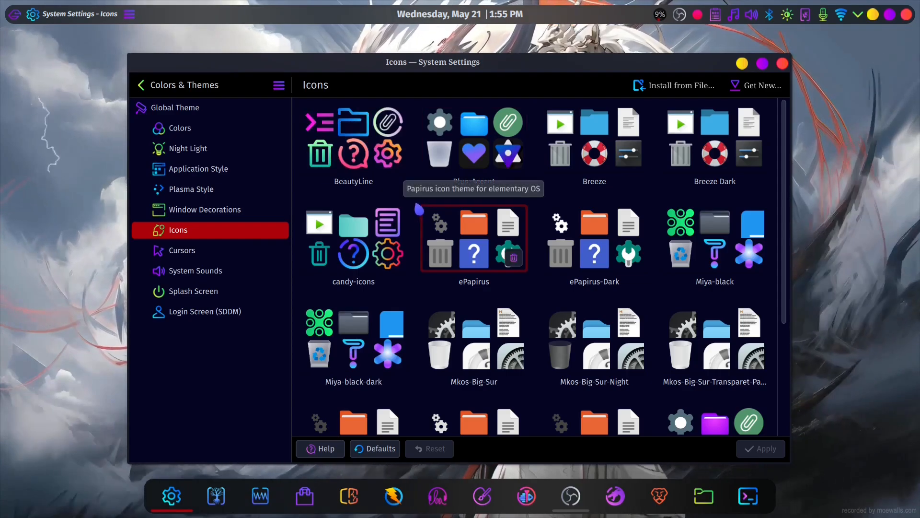
scroll(422, 202, "down", 4)
left_click(755, 86)
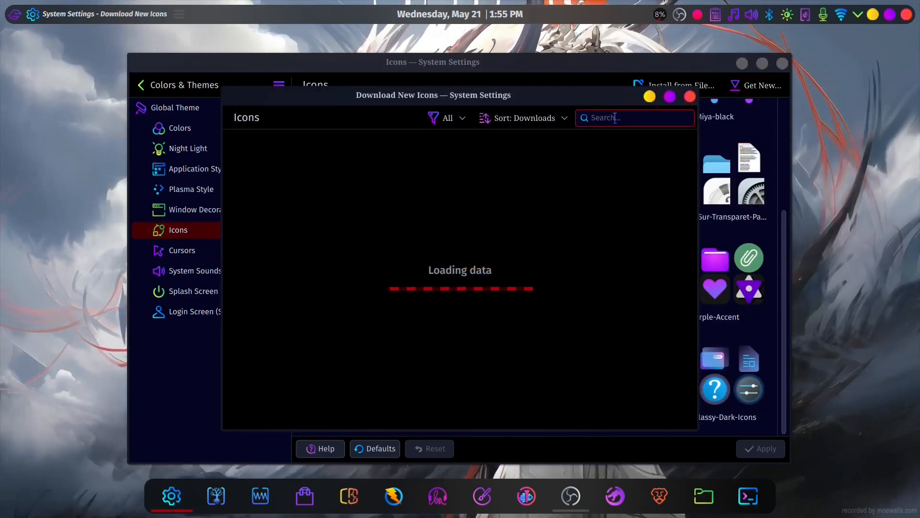
type("sours")
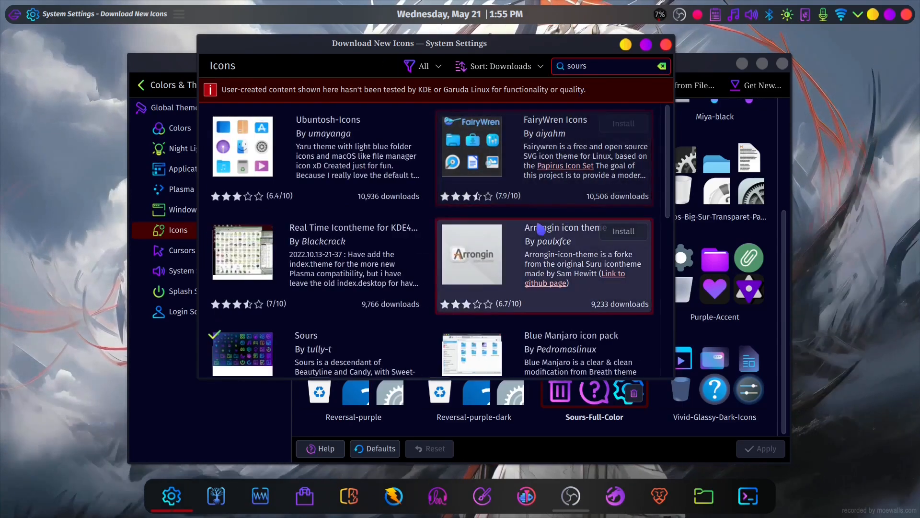
scroll(336, 240, "down", 2)
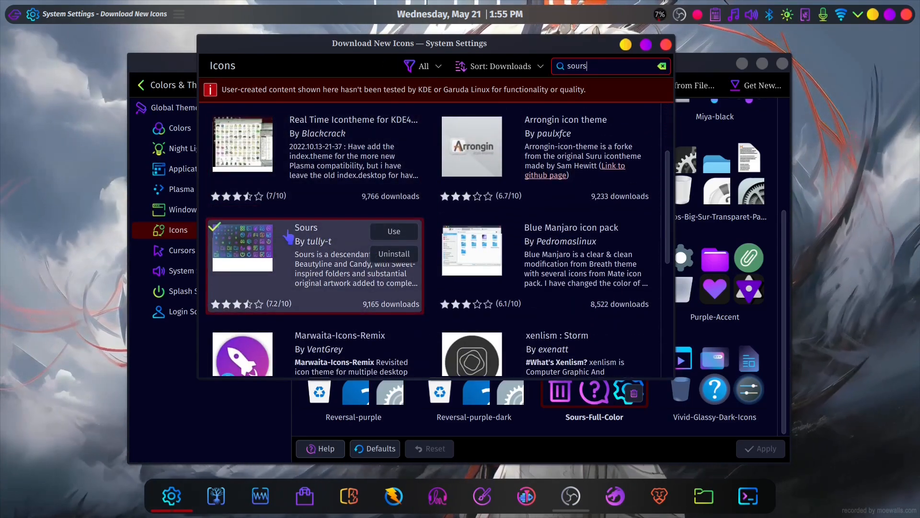
key("Escape")
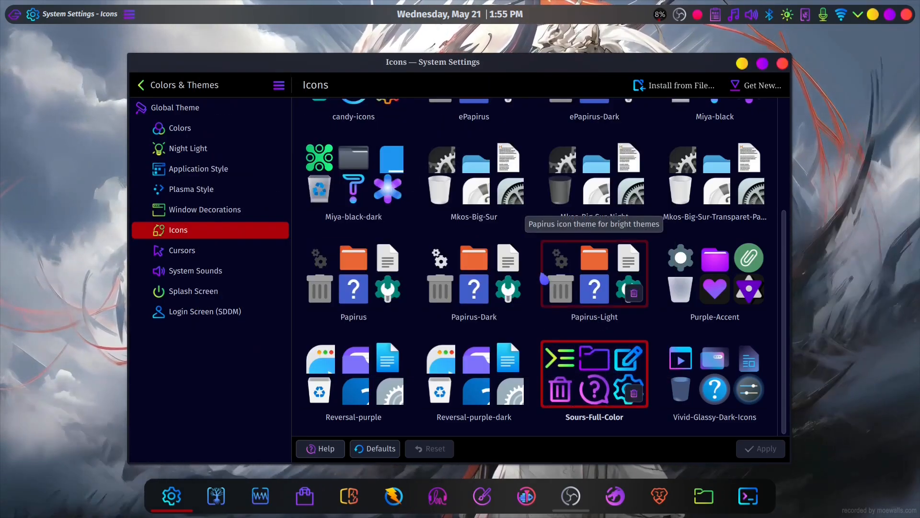
- Try the Reversal-purple-dark icon theme and switch back to Sours-Full-Color, applying each one
left_click(474, 374)
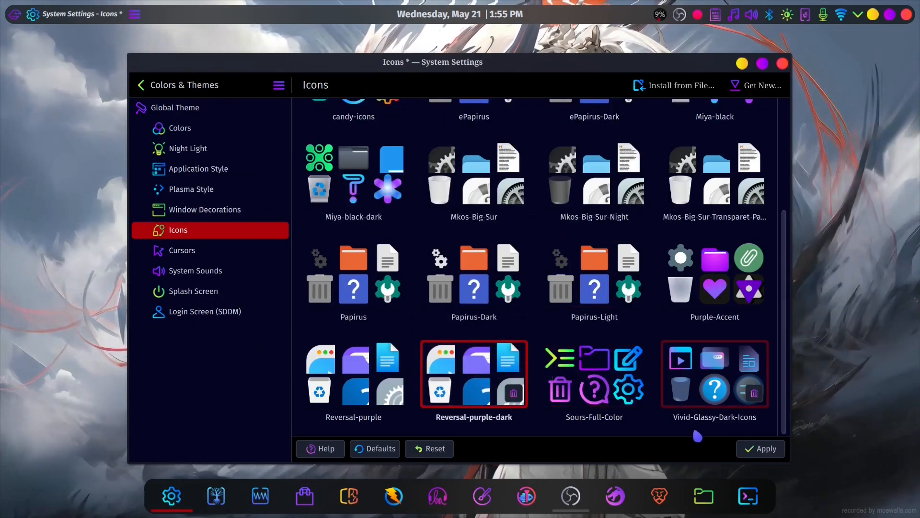
left_click(757, 450)
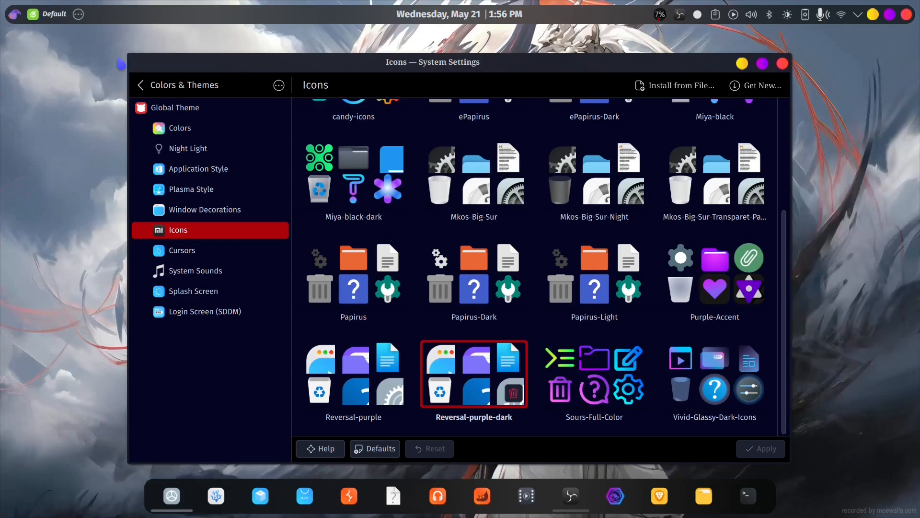
key("super")
left_click(595, 374)
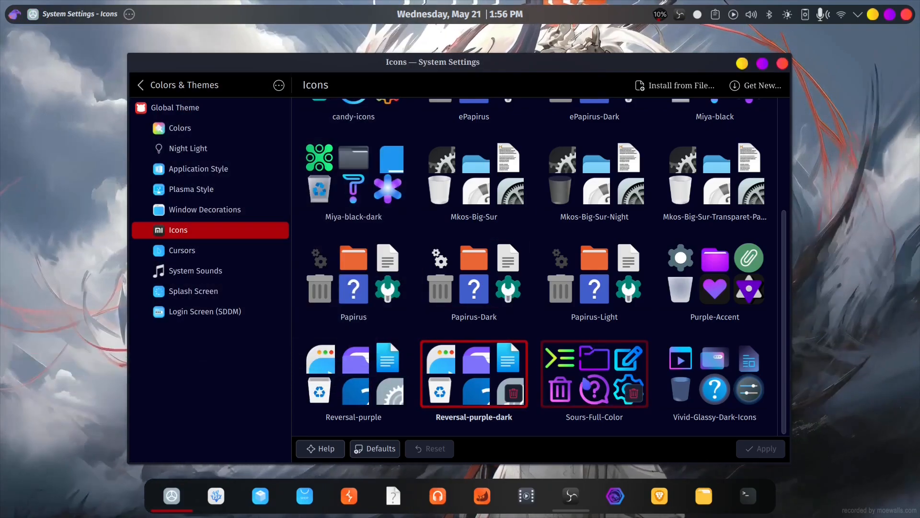
left_click(748, 452)
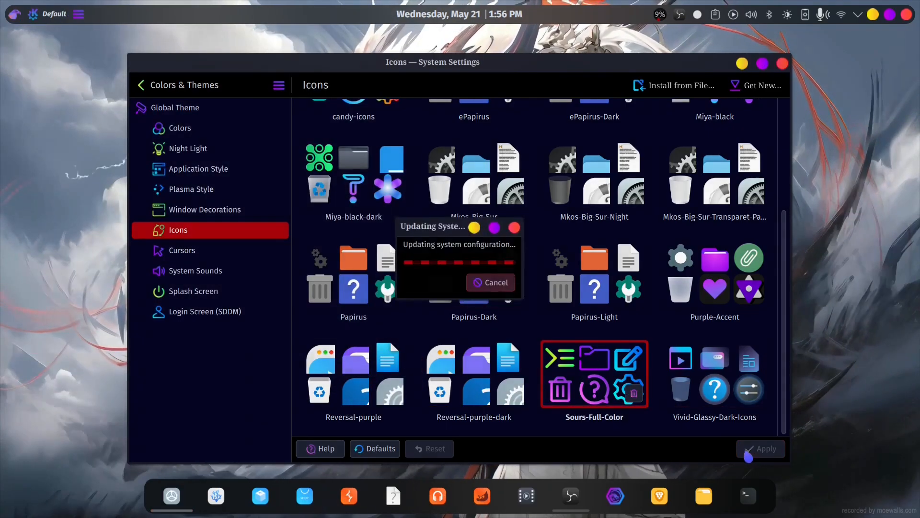
- Open the cursor settings and search the downloadable cursor themes for "layan"
left_click(226, 252)
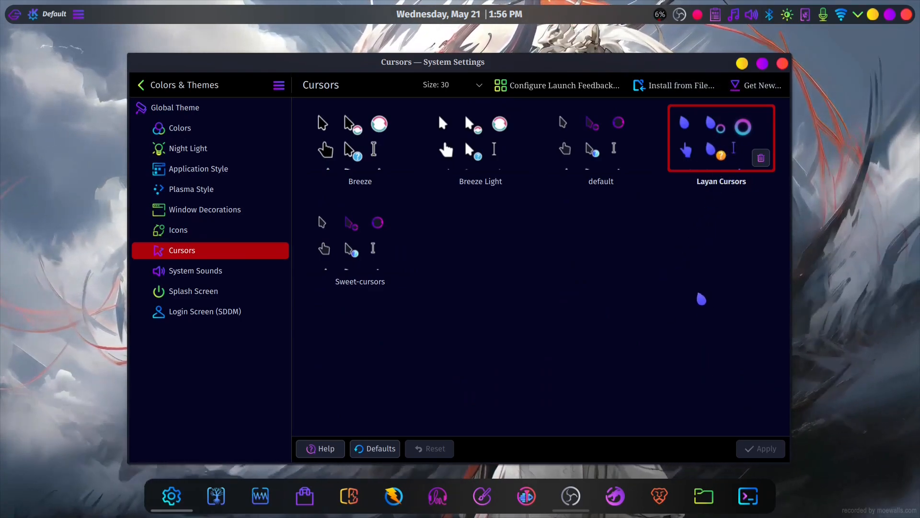
left_click(756, 85)
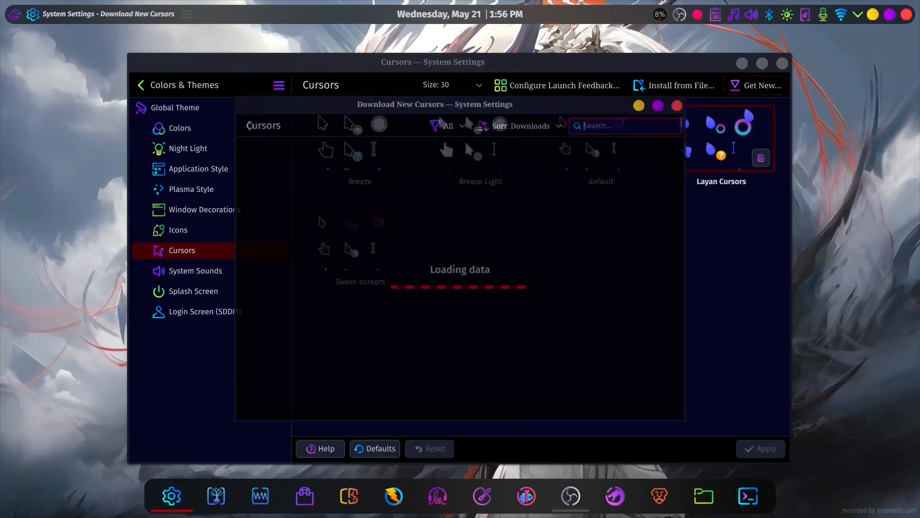
left_click(649, 118)
type("layan")
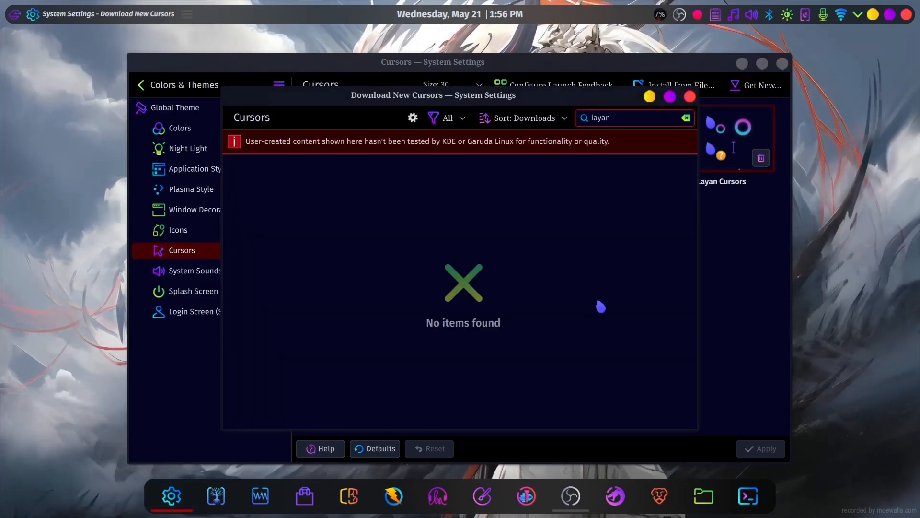
- Search the downloadable splash screens for "Dr460" and close the download window
mouse_move(344, 251)
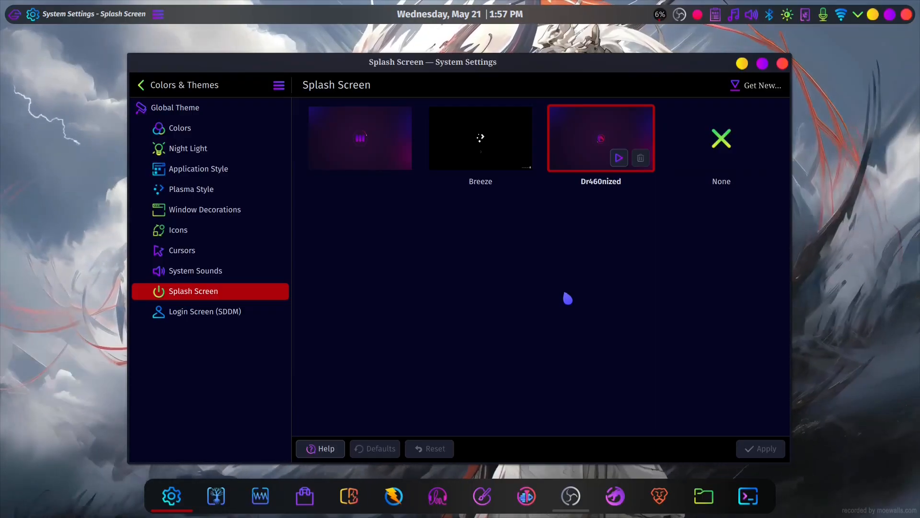
left_click(737, 85)
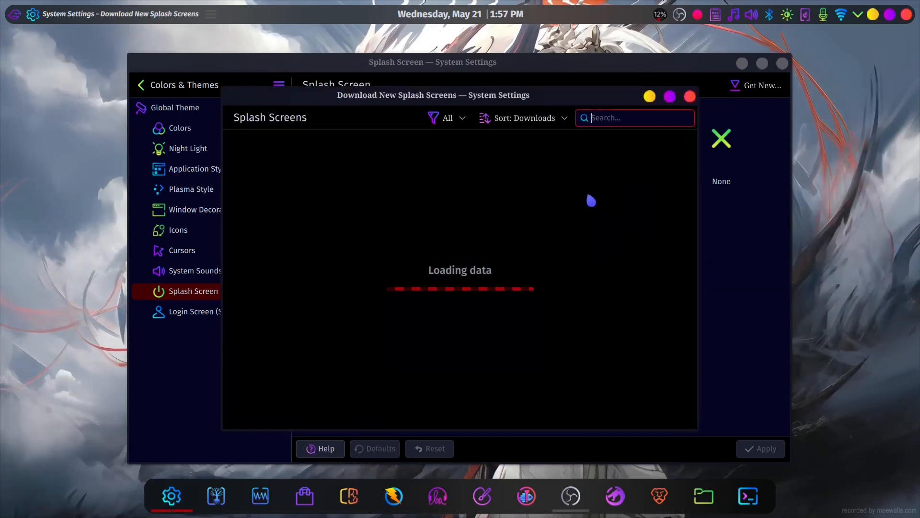
type("Dr460")
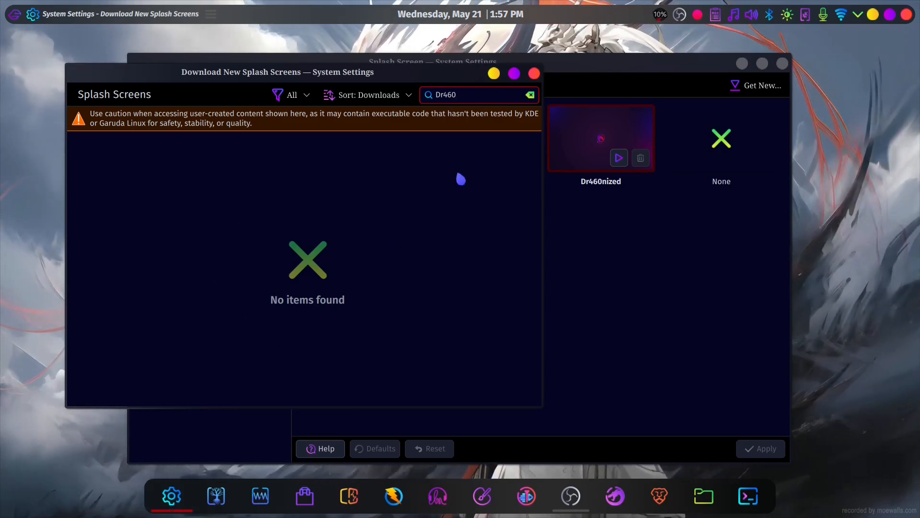
left_click(535, 74)
- Open the file chooser for the Dr460nized login screen's background image in the Login Screen (SDDM) settings
left_click(229, 315)
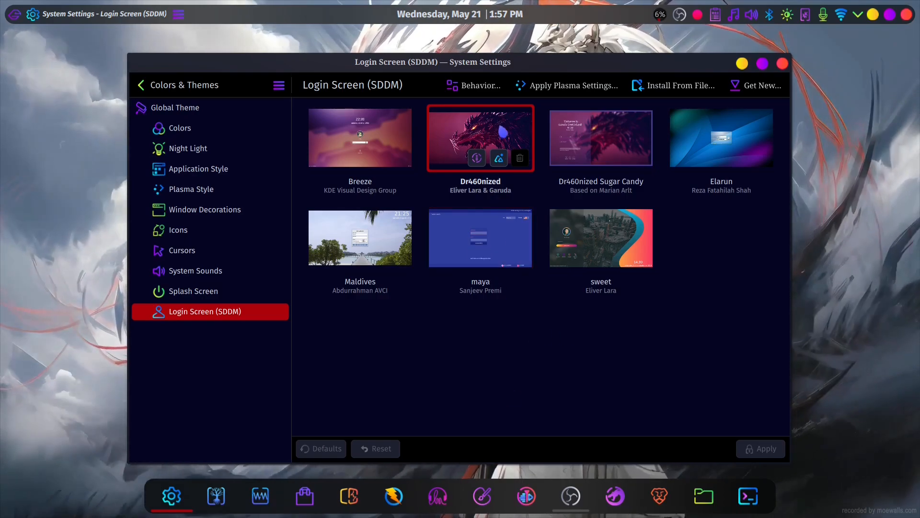
left_click(499, 158)
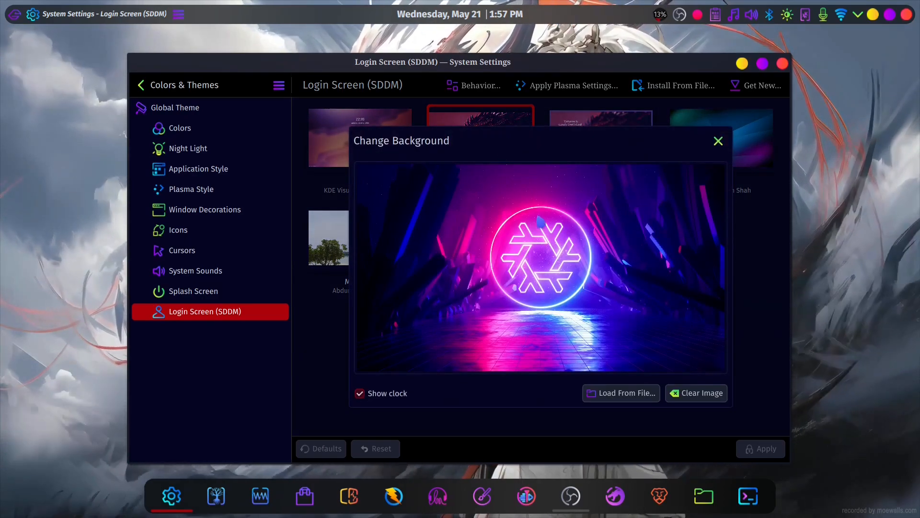
left_click(605, 390)
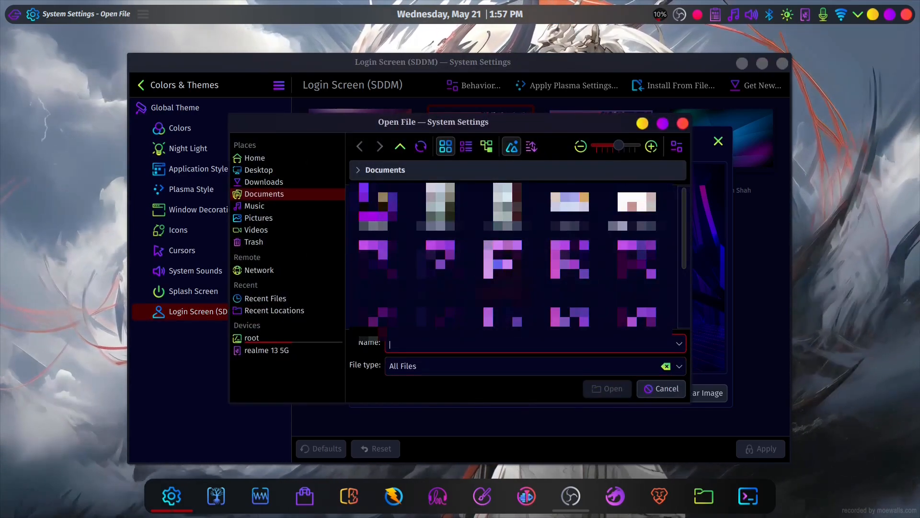
- Browse from root to the usr/share/wallpapers/garuda-wallpapers folder for a login background image
left_click(293, 159)
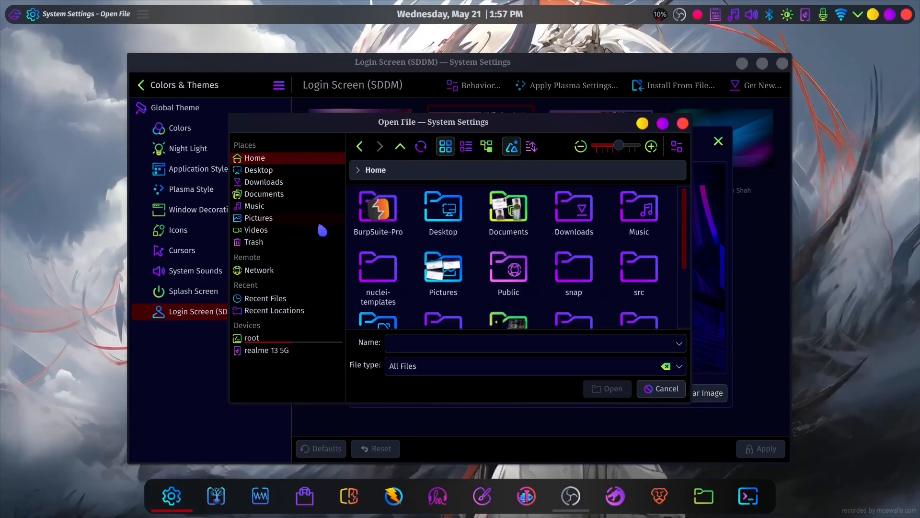
left_click(252, 338)
scroll(569, 305, "down", 5)
double_click(526, 311)
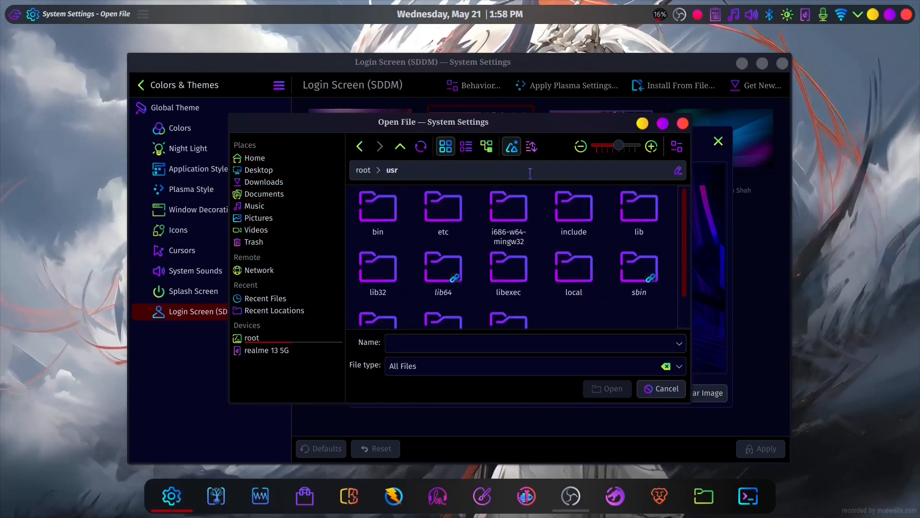
scroll(508, 287, "down", 2)
double_click(378, 288)
scroll(485, 261, "down", 12)
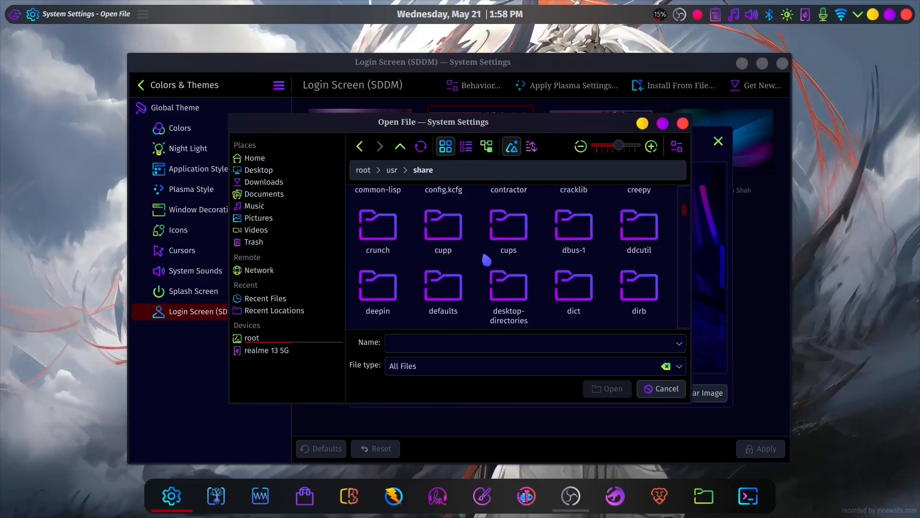
scroll(485, 260, "down", 15)
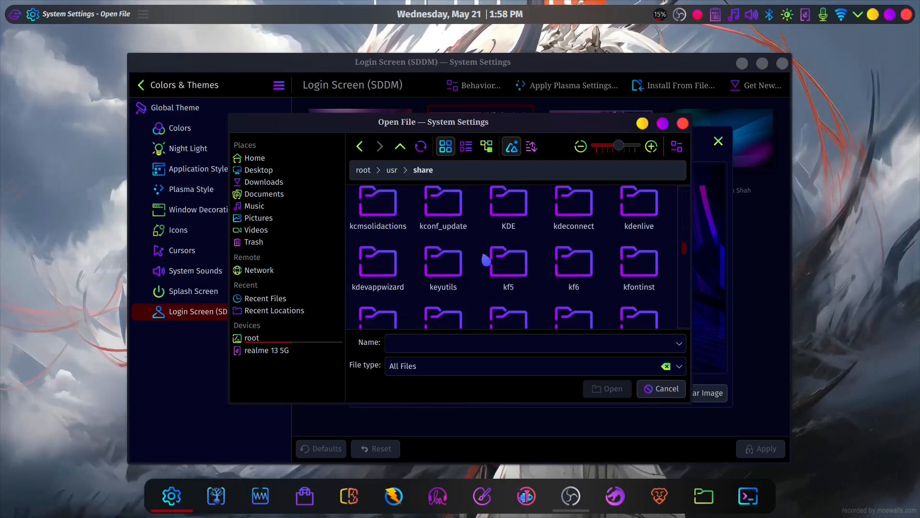
scroll(484, 261, "down", 8)
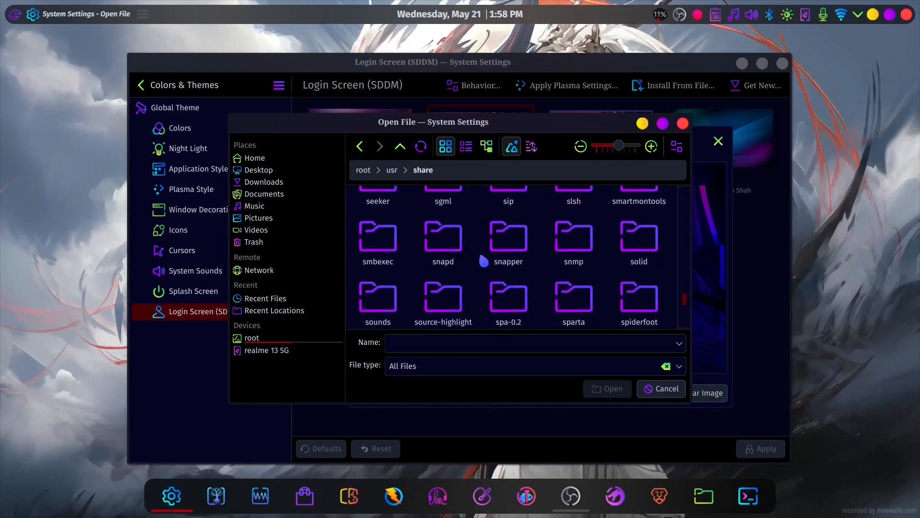
scroll(484, 260, "down", 5)
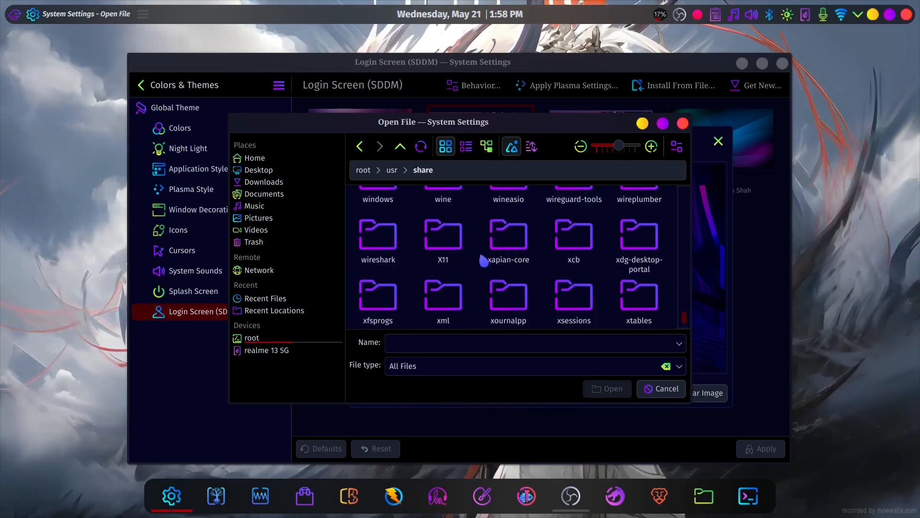
scroll(486, 257, "up", 3)
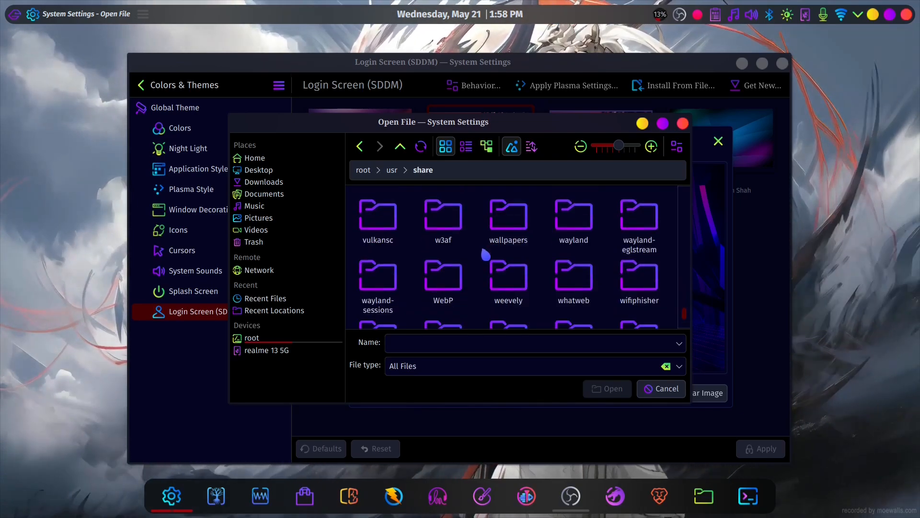
double_click(511, 221)
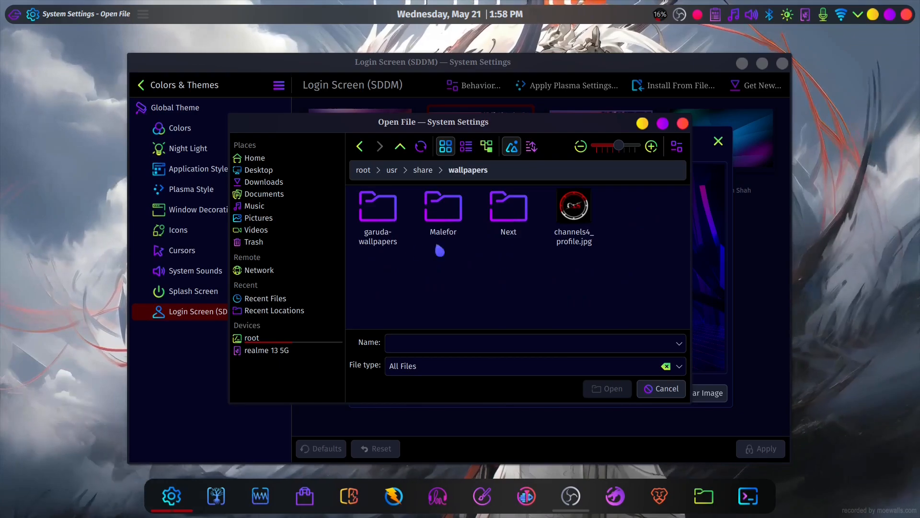
double_click(377, 212)
- Look through the garuda-wallpapers images, cancel the background selection and close System Settings
scroll(527, 239, "down", 5)
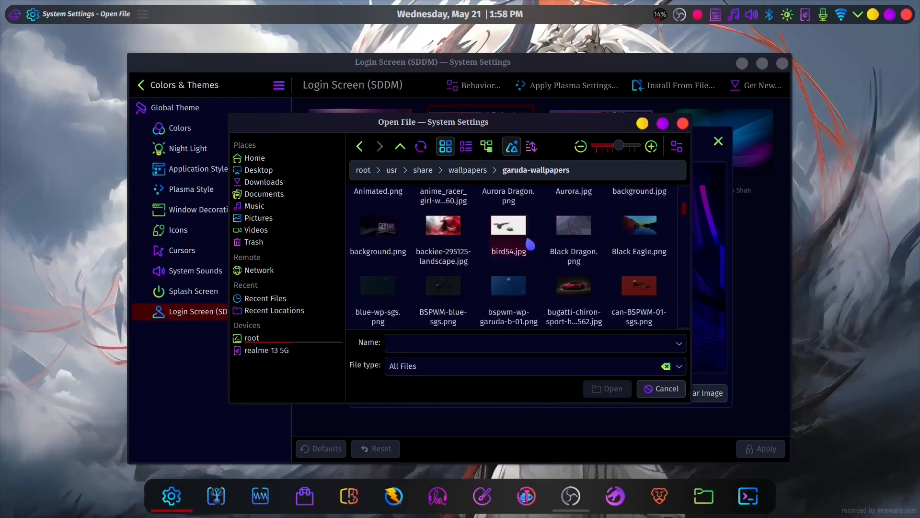
scroll(530, 244, "down", 8)
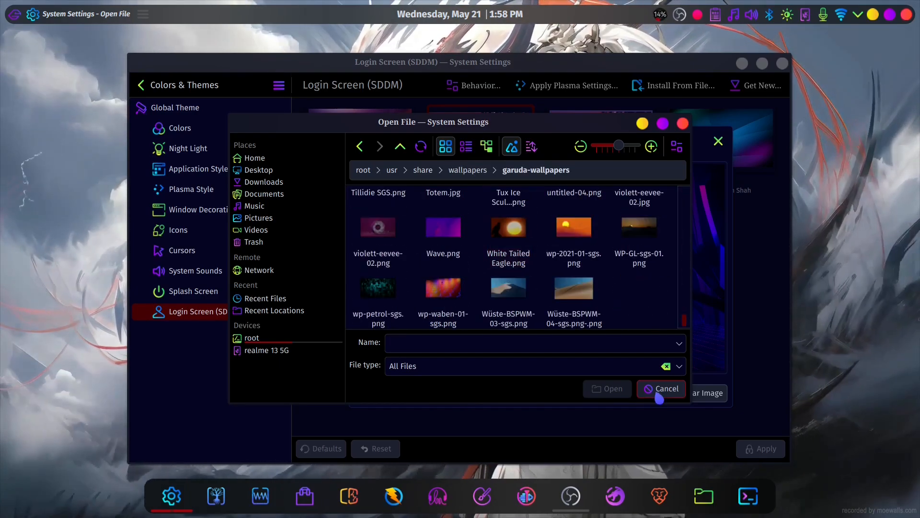
left_click(660, 389)
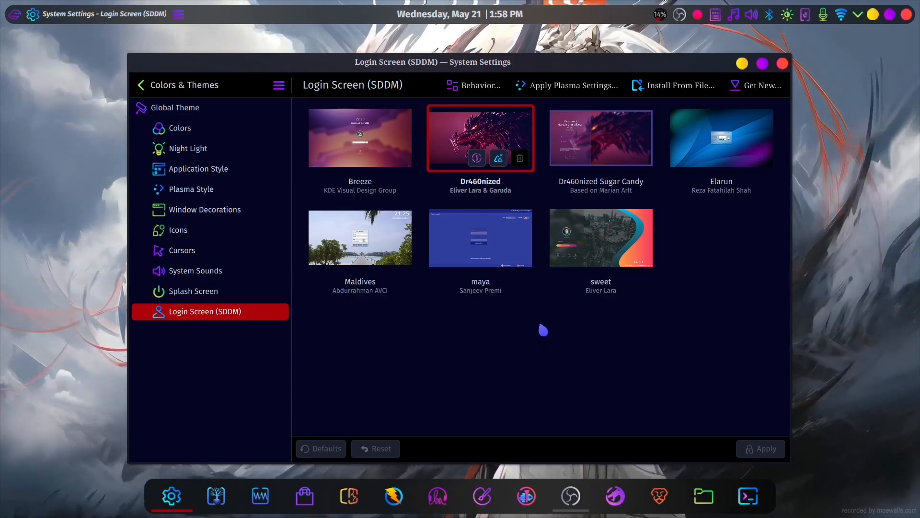
left_click(782, 64)
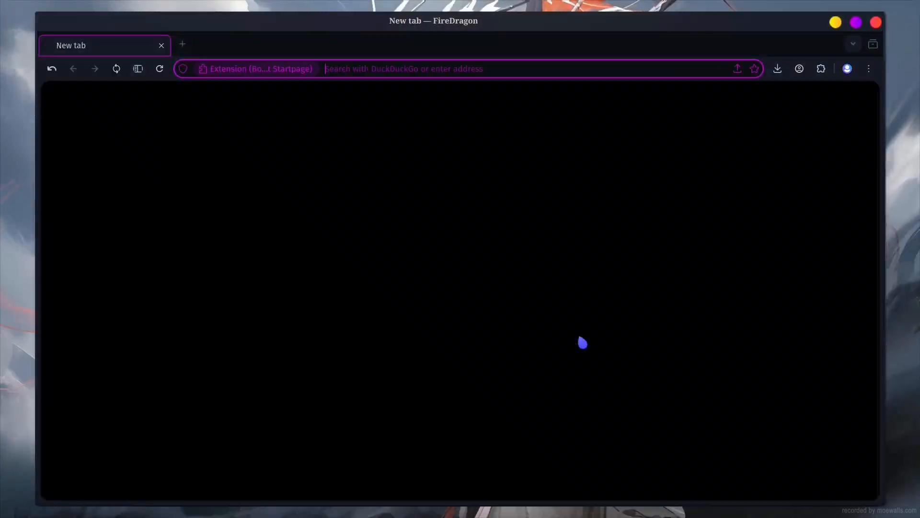
- Search the web for "kde store" in FireDragon, open the KDE Store and look over its theme categories
type("kde store")
key("Return")
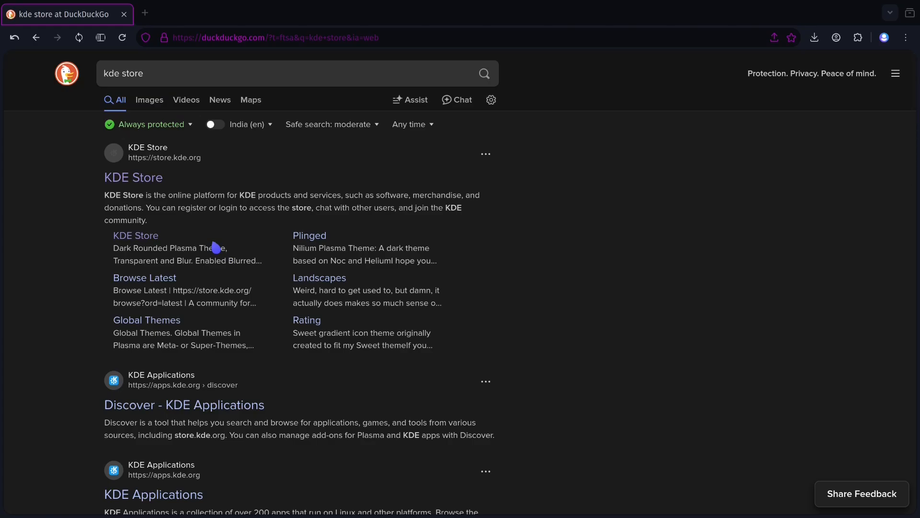
left_click(202, 255)
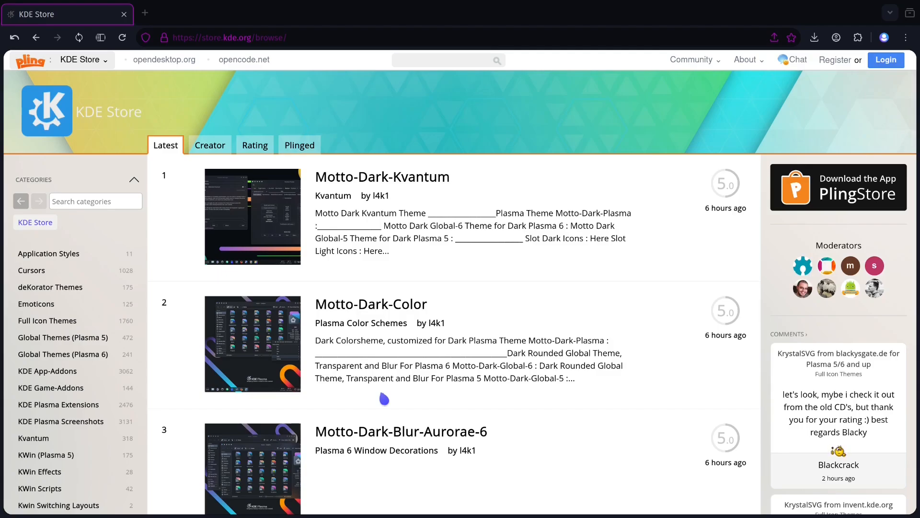
scroll(62, 352, "down", 14)
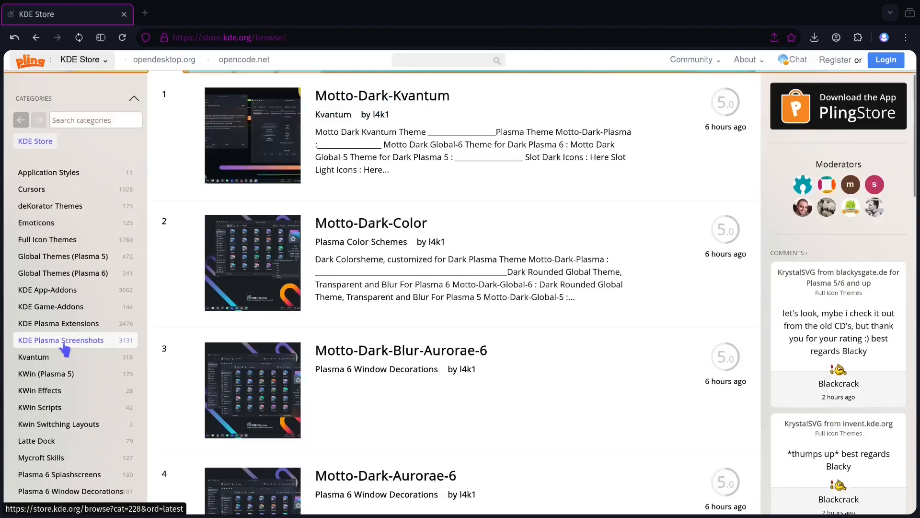
scroll(64, 355, "up", 14)
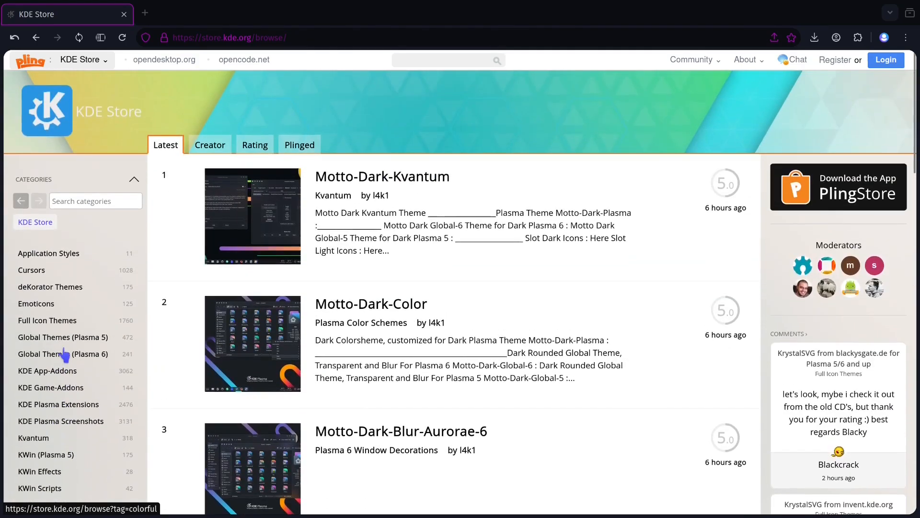
- Open the Motto-Dark-Kvantum page in the KDE Store and download Motto-Dark-Kvantum.tar.gz to the Downloads folder
left_click(374, 189)
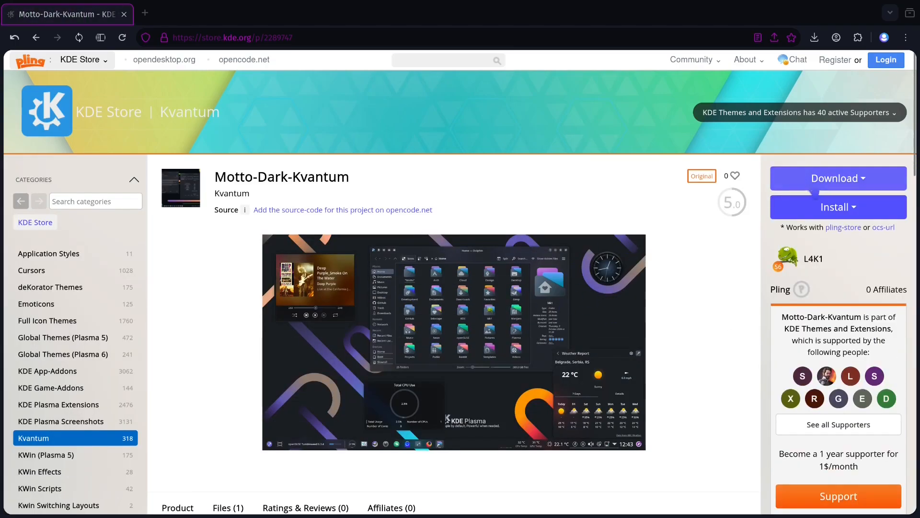
left_click(852, 184)
left_click(831, 206)
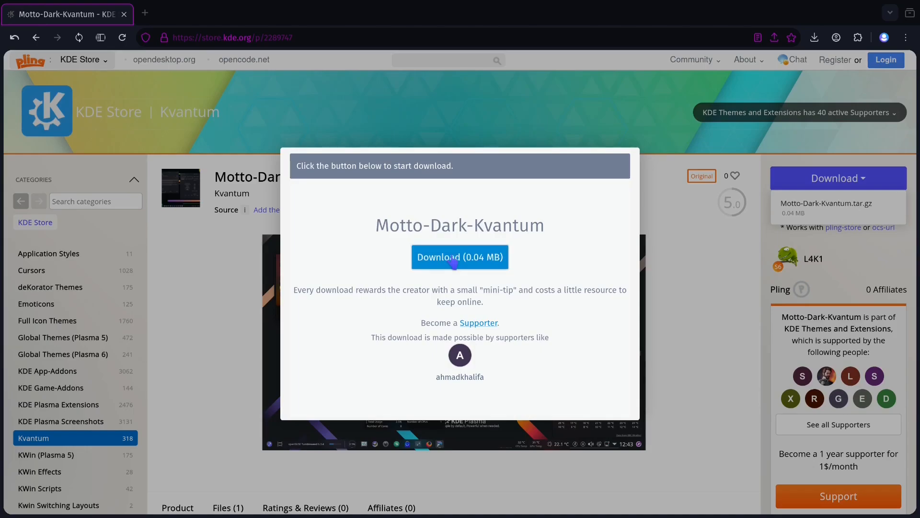
left_click(453, 261)
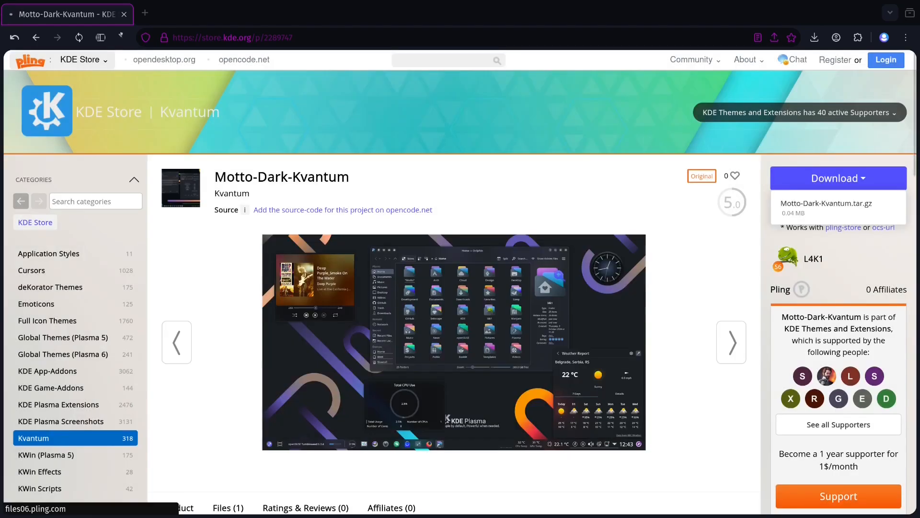
left_click(562, 340)
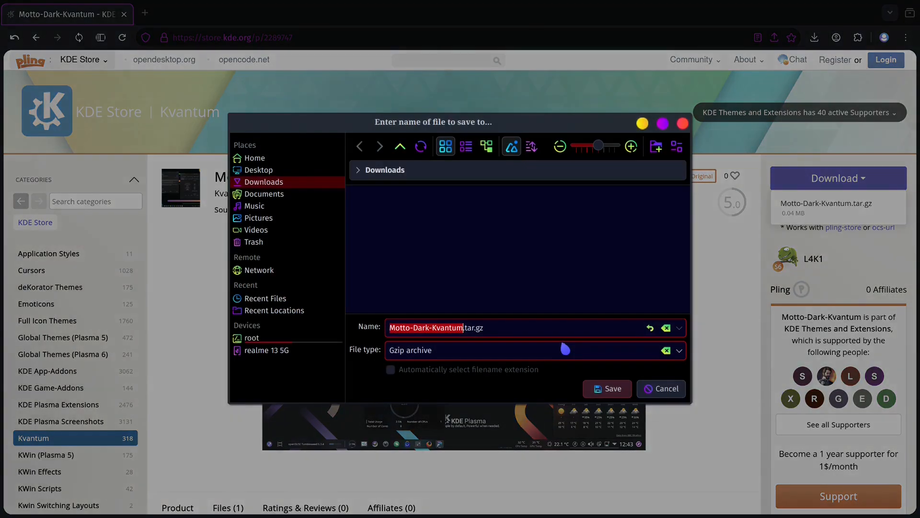
left_click(602, 391)
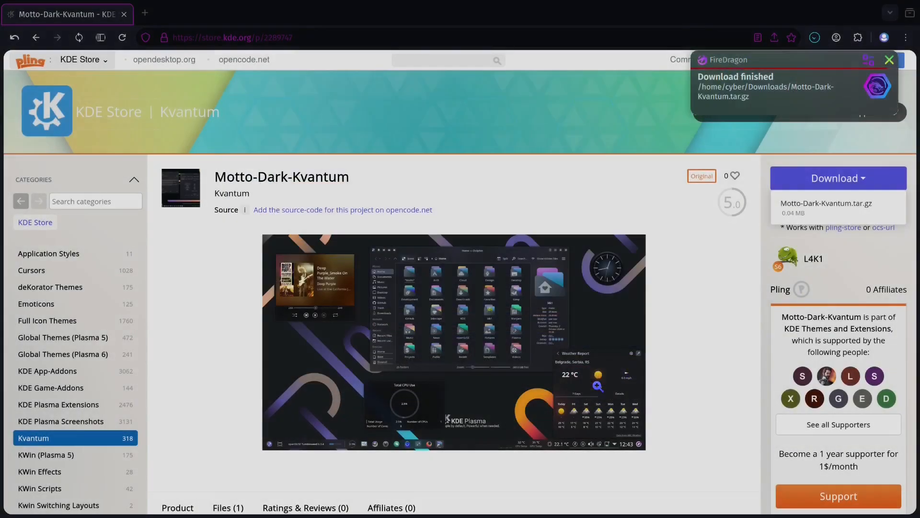
- Switch to Dolphin and extract Motto-Dark-Kvantum.tar.gz in place within the Downloads folder
left_click(873, 14)
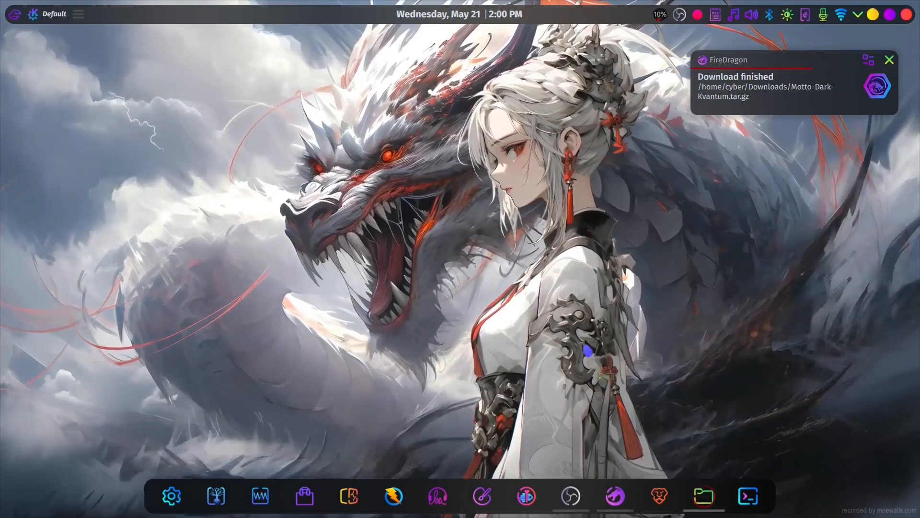
left_click(704, 496)
left_click(233, 210)
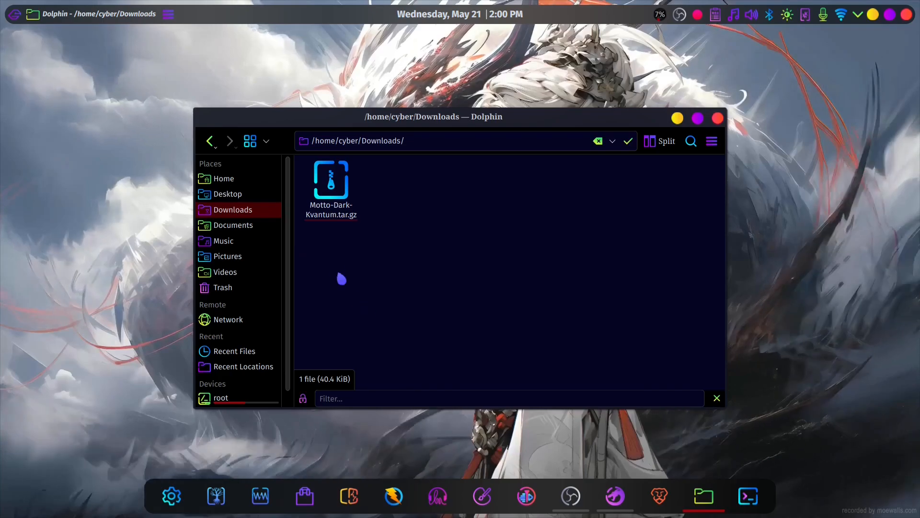
right_click(330, 192)
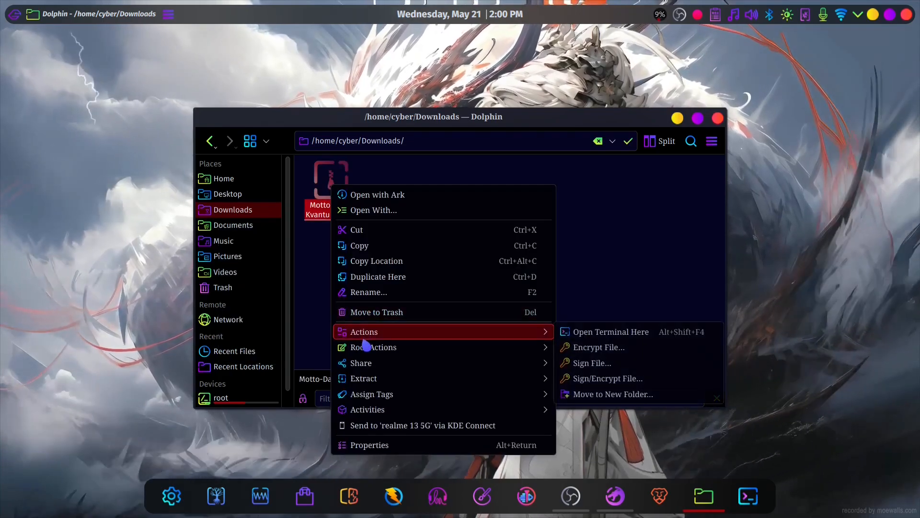
mouse_move(378, 379)
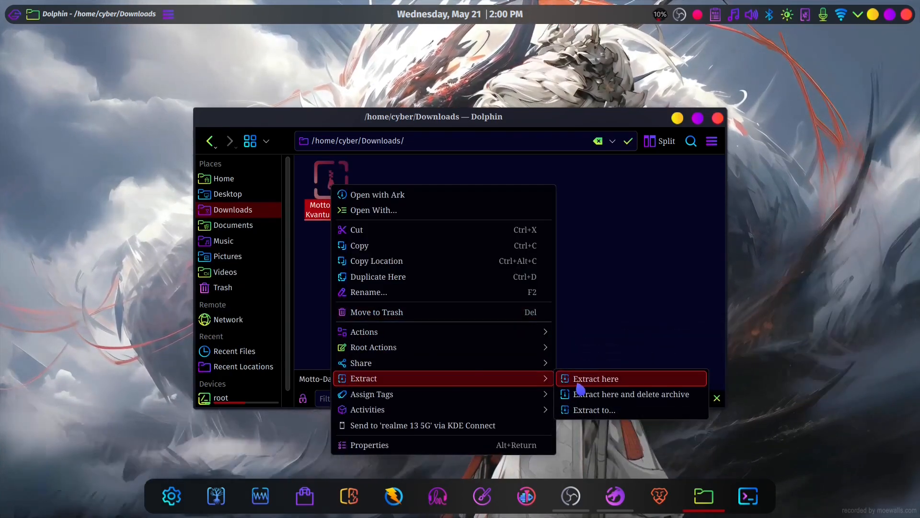
left_click(596, 379)
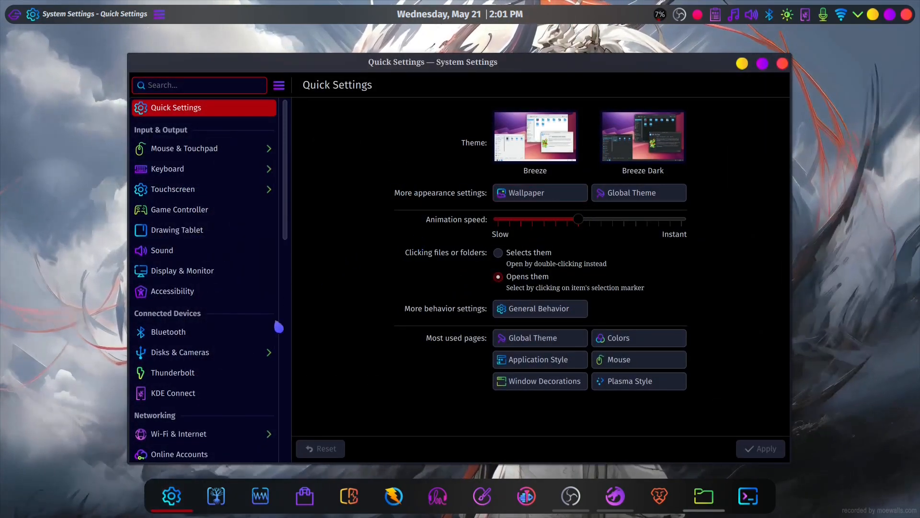
- Open the Icons page of Colors & Themes in System Settings
left_click(641, 201)
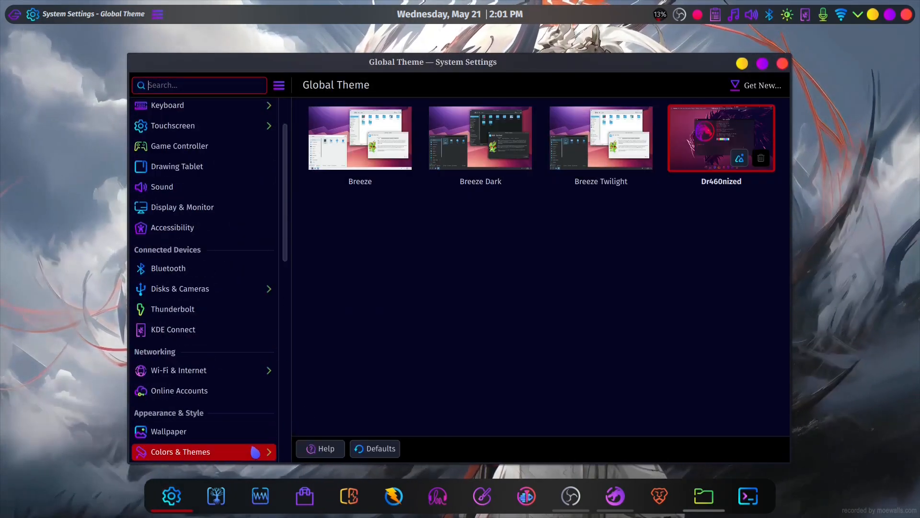
left_click(256, 452)
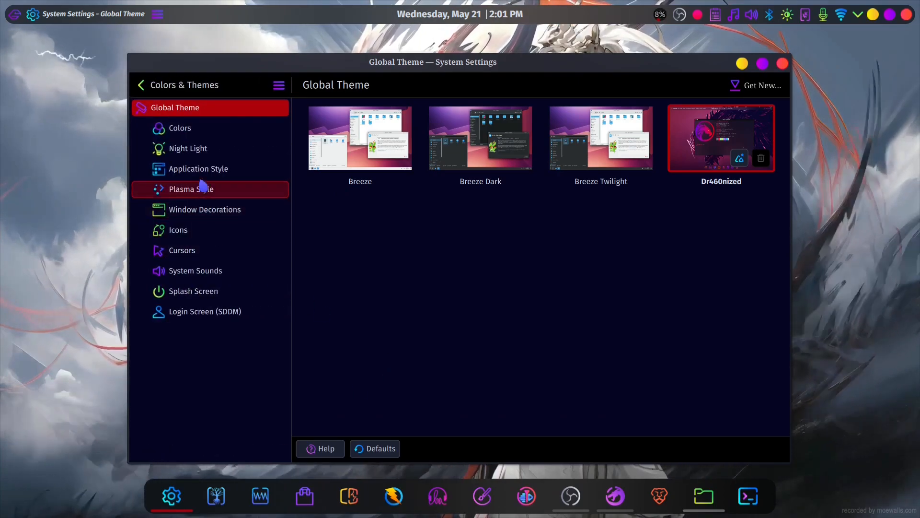
left_click(178, 230)
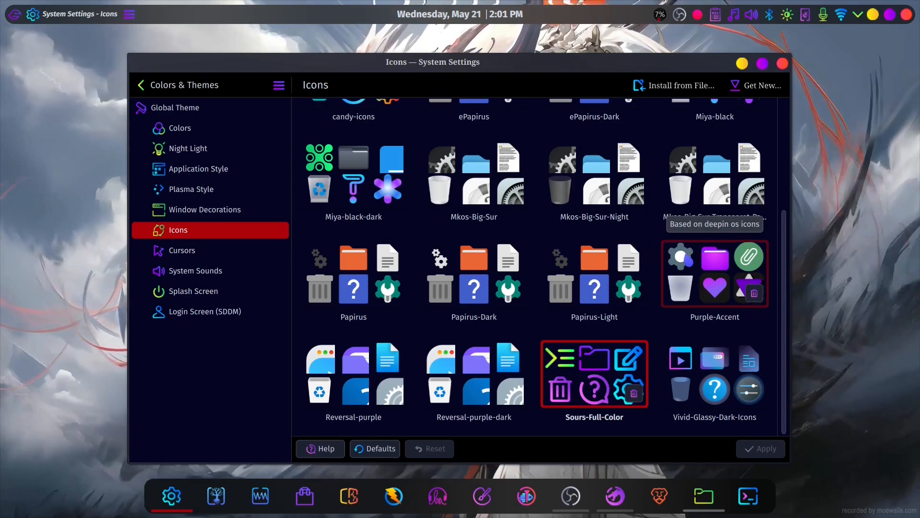
- Browse Downloads and the Motto-Dark-Kvantum folder for an icon theme file to install, cancel the selection and look over the installed icon themes
left_click(693, 89)
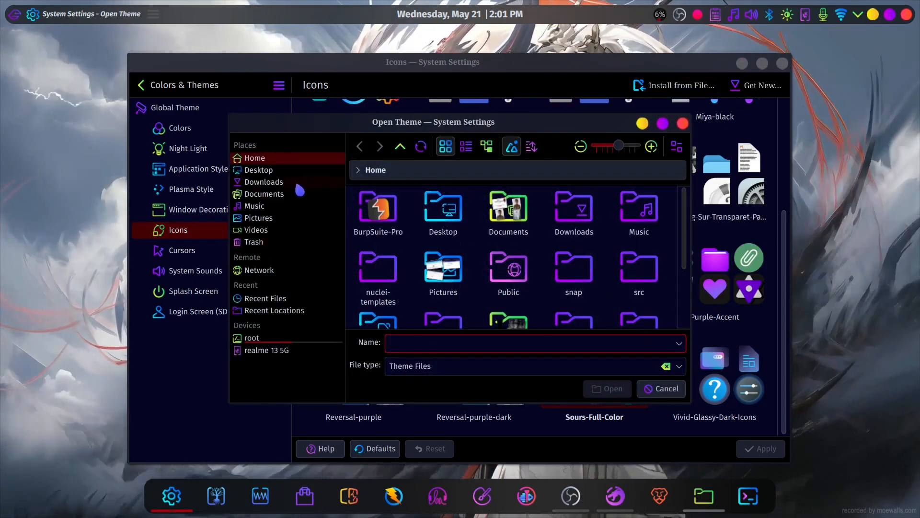
left_click(264, 181)
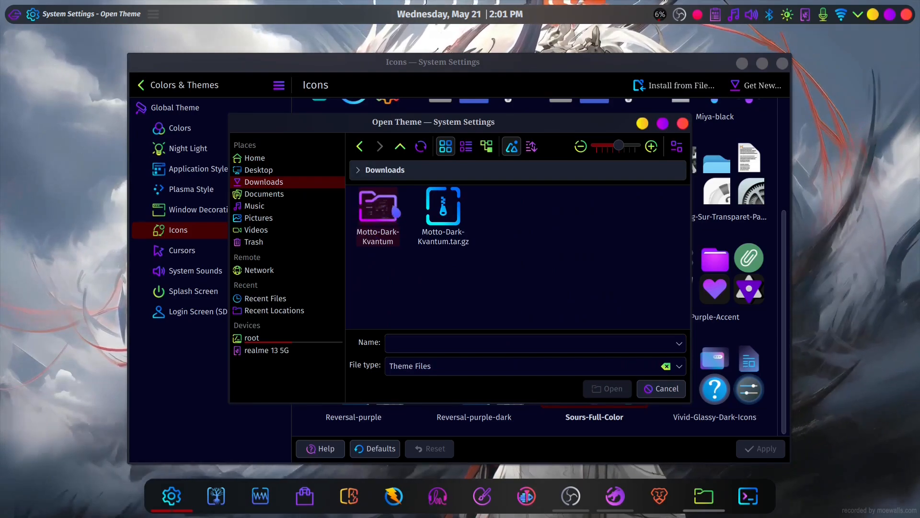
double_click(386, 224)
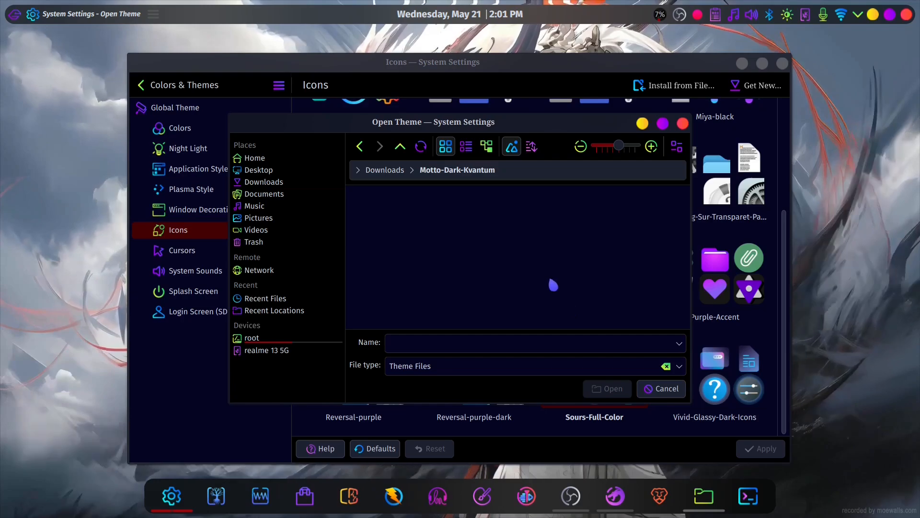
key("alt+Left")
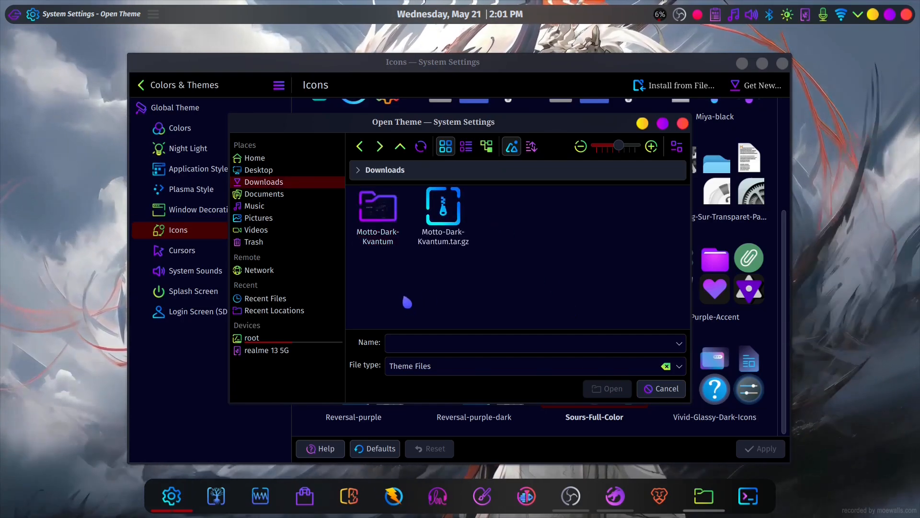
key("Escape")
scroll(595, 216, "up", 3)
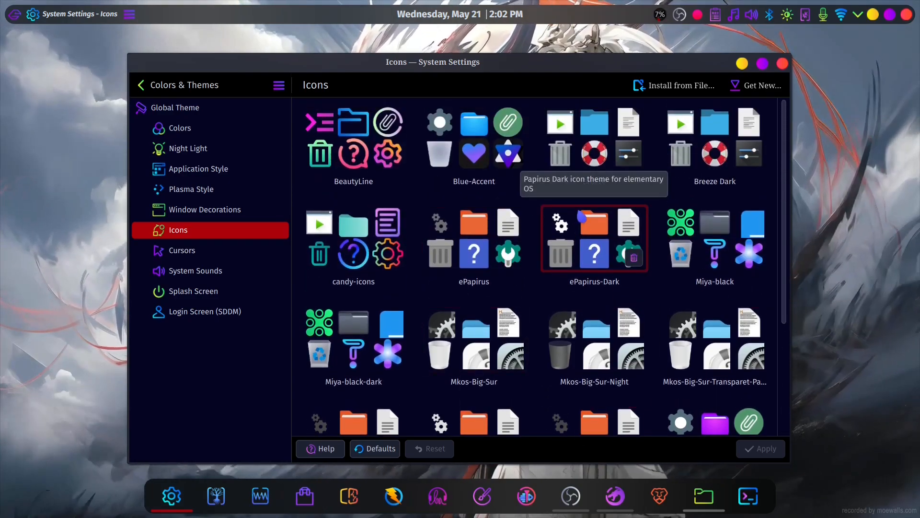
scroll(581, 208, "down", 3)
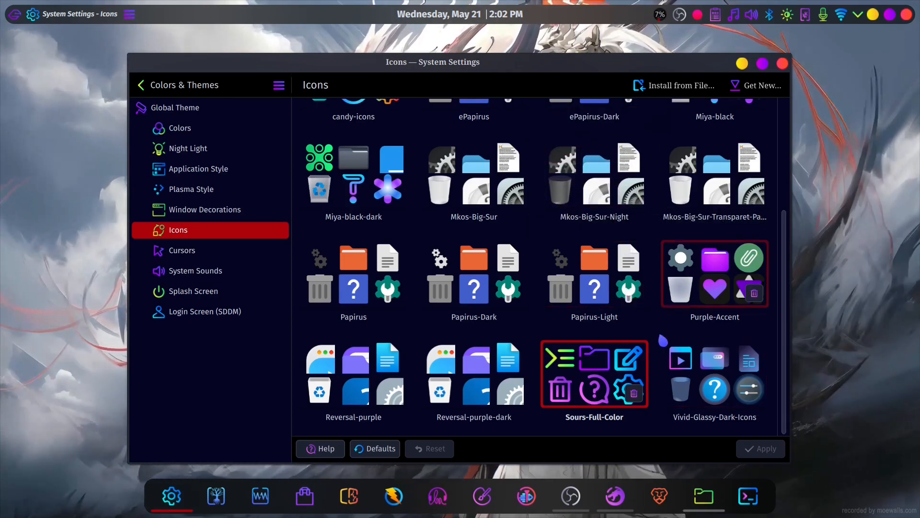
- Search for and launch Kvantum Manager, view its Install/Update Theme page, and close both it and System Settings
key("super")
type("kva")
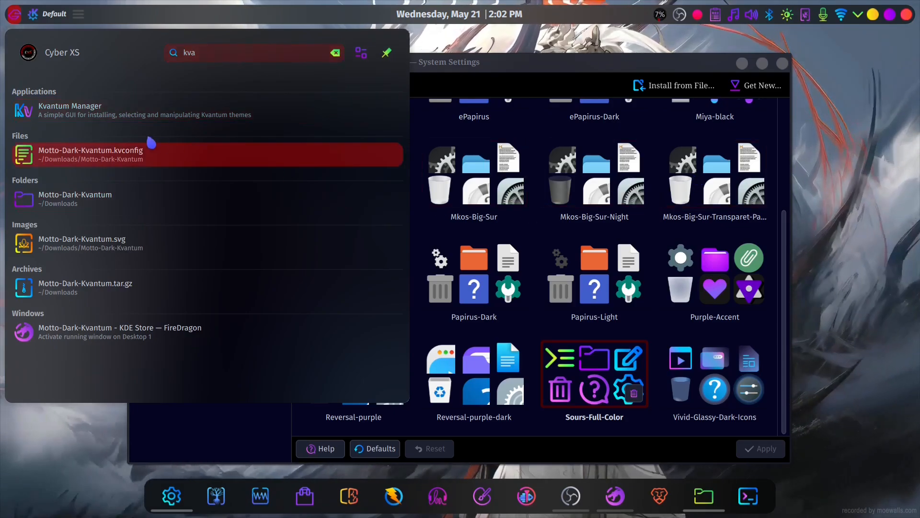
left_click(207, 122)
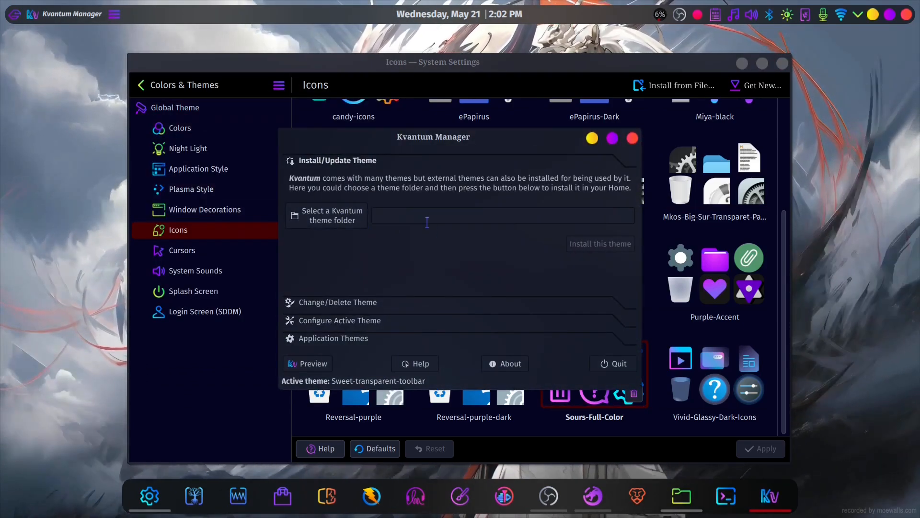
left_click(632, 139)
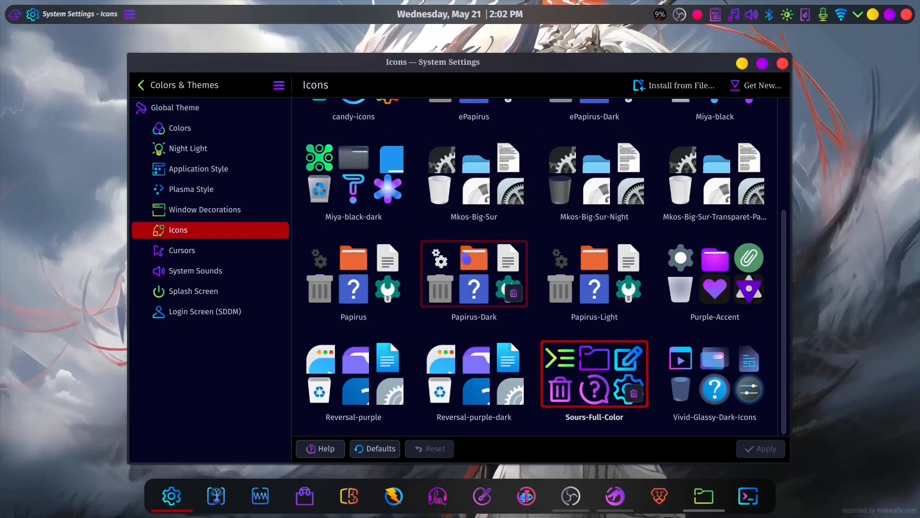
left_click(783, 64)
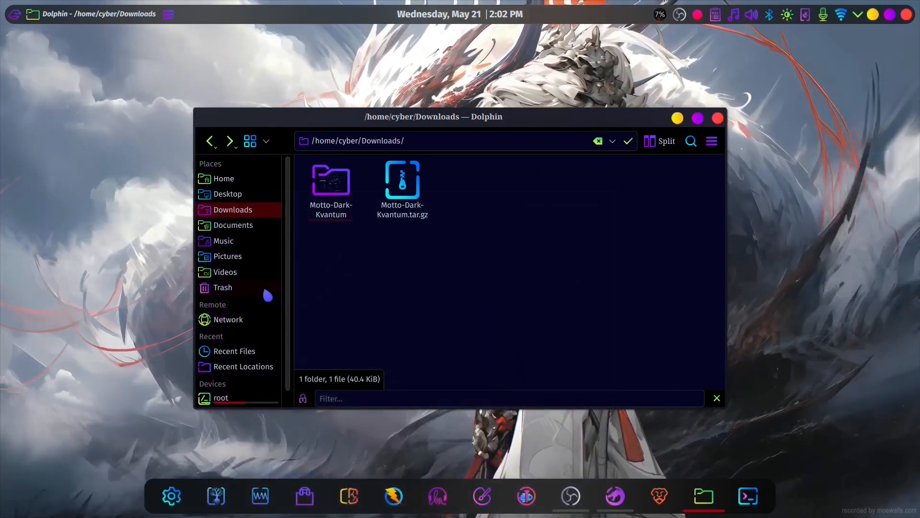
- Browse from root to the /usr/share/icons folder in Dolphin
scroll(246, 382, "down", 1)
left_click(243, 383)
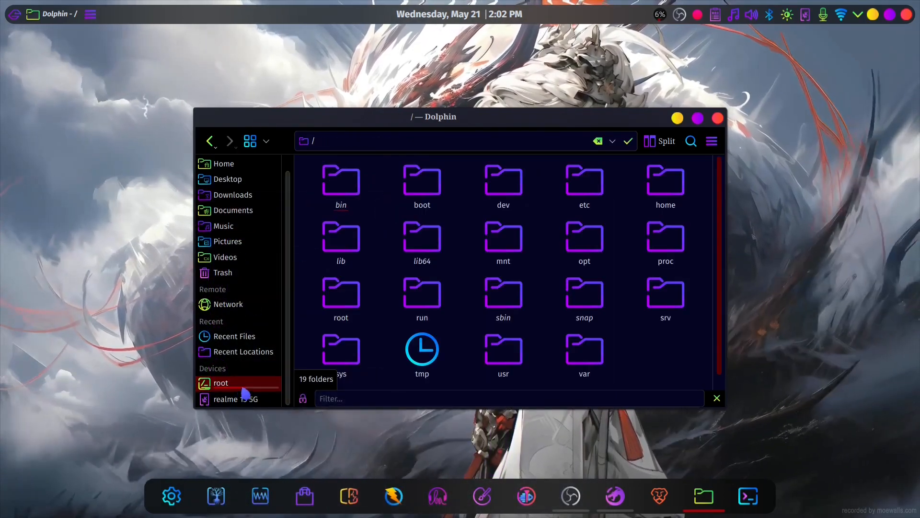
scroll(397, 263, "down", 1)
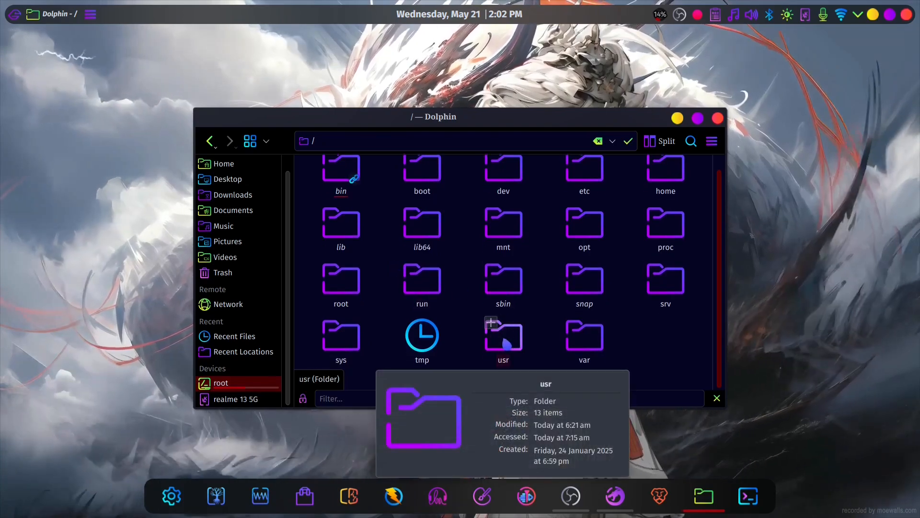
double_click(506, 344)
double_click(614, 244)
scroll(533, 261, "down", 5)
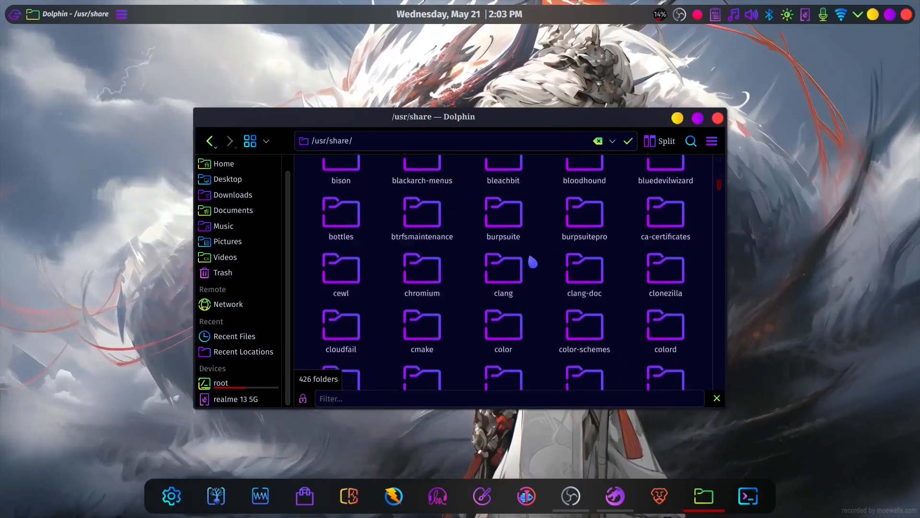
scroll(533, 261, "down", 10)
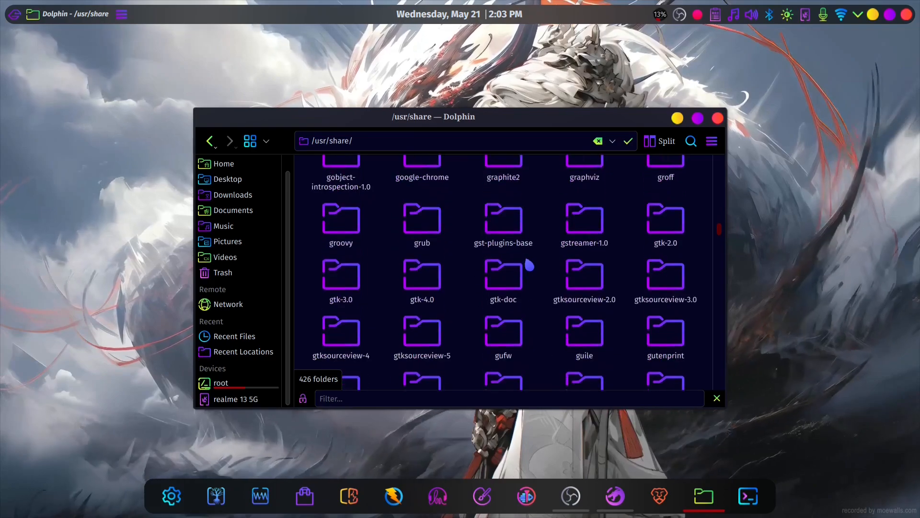
scroll(529, 264, "down", 3)
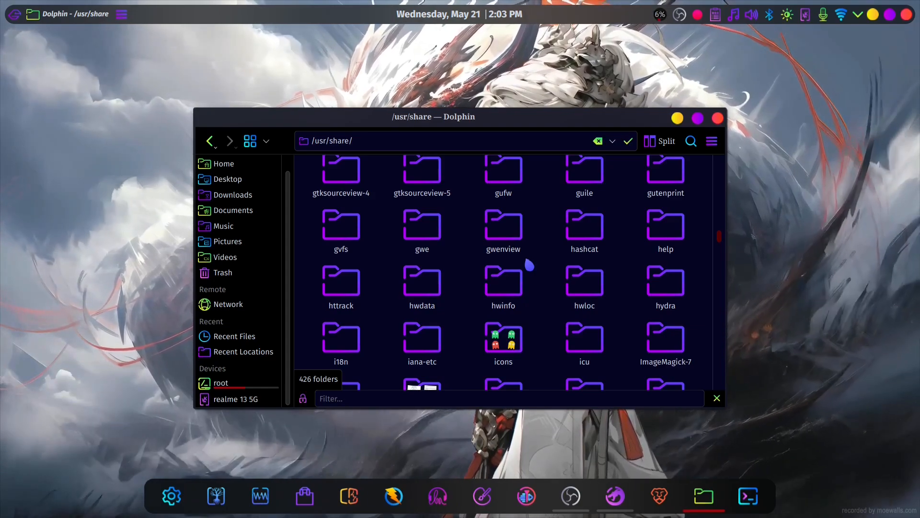
left_click(504, 339)
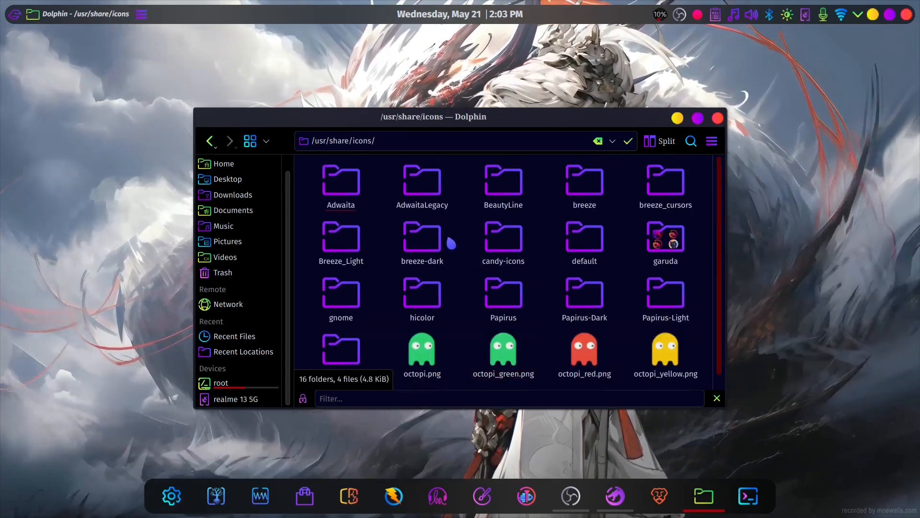
- Look over the system icon theme folders, go back to /usr/share and open the themes folder
scroll(498, 280, "down", 1)
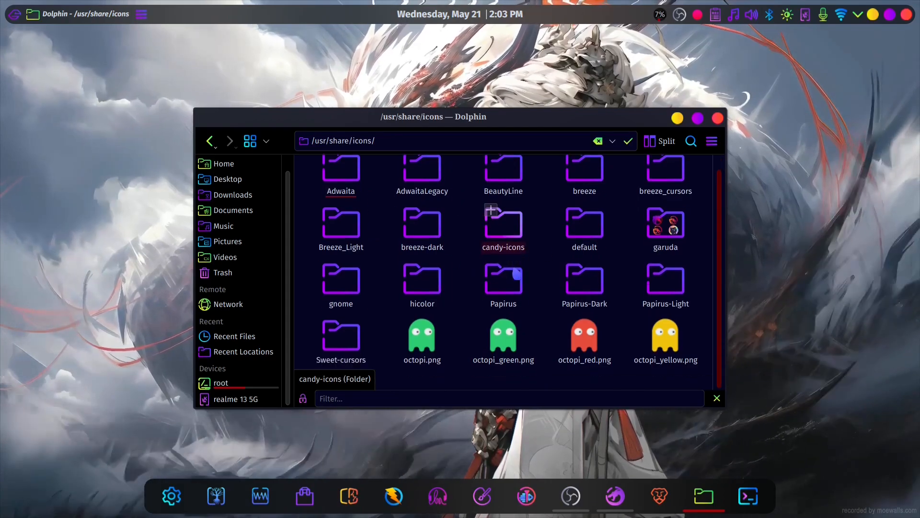
mouse_move(518, 273)
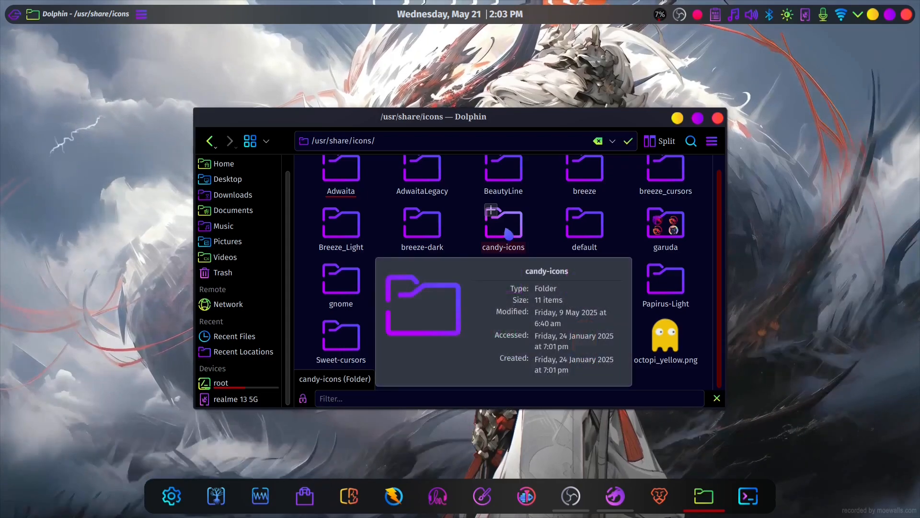
key("alt+Left")
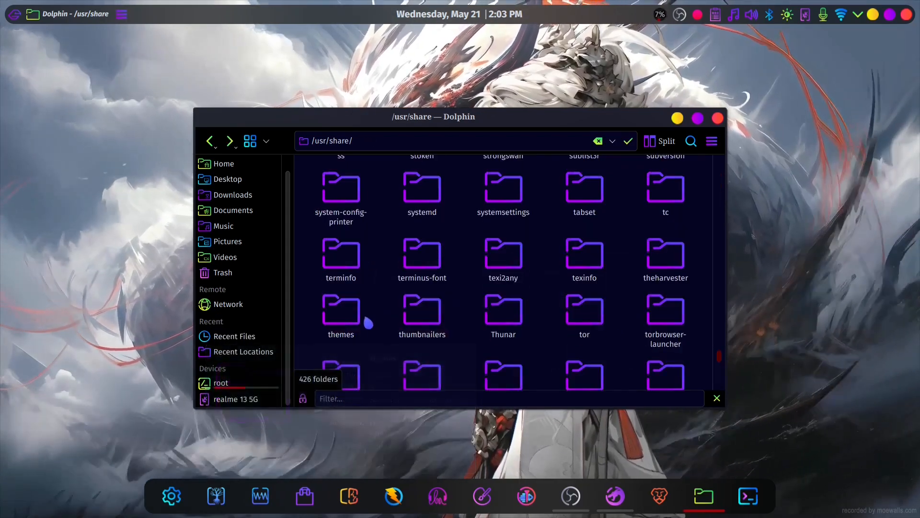
left_click(349, 313)
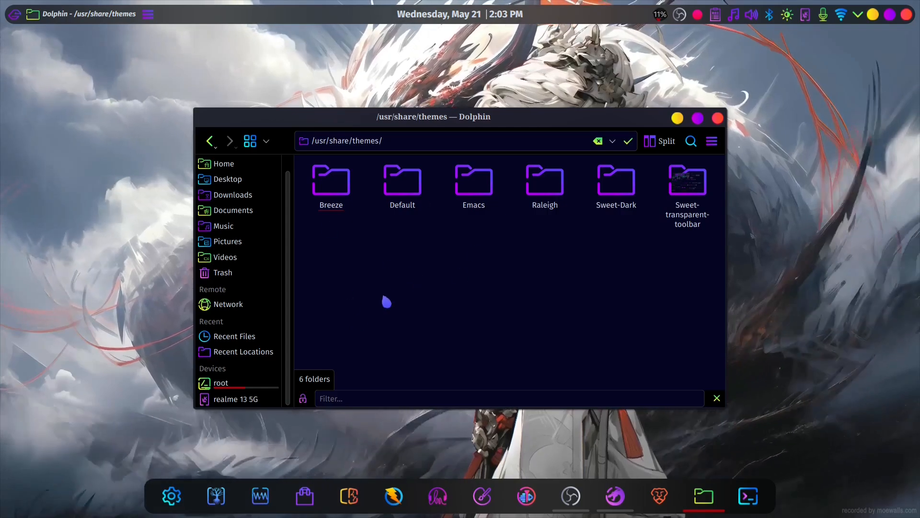
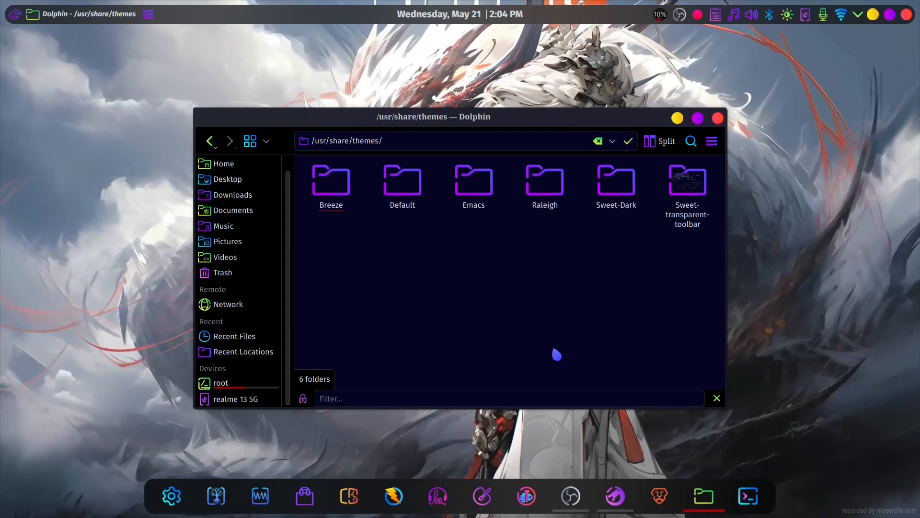
- Close the /usr/share/themes folder window and open a Konsole terminal on the desktop
scroll(257, 277, "up", 1)
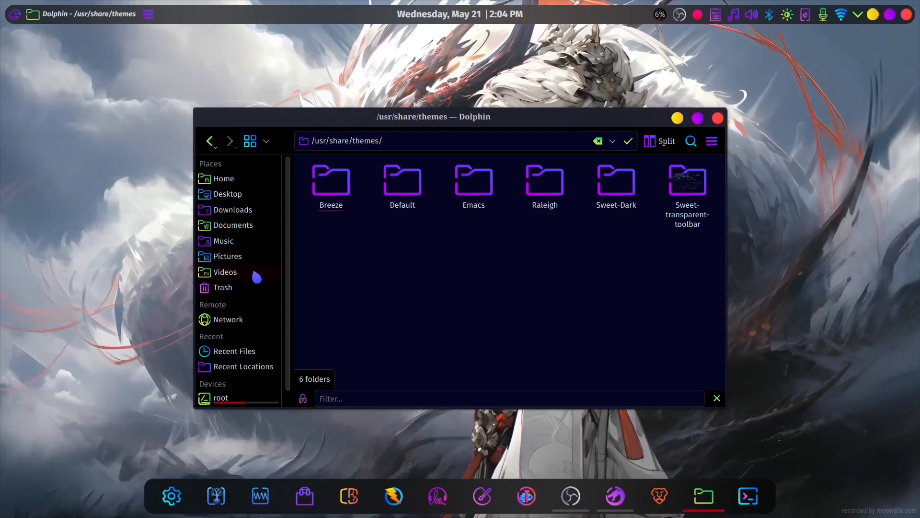
left_click(718, 118)
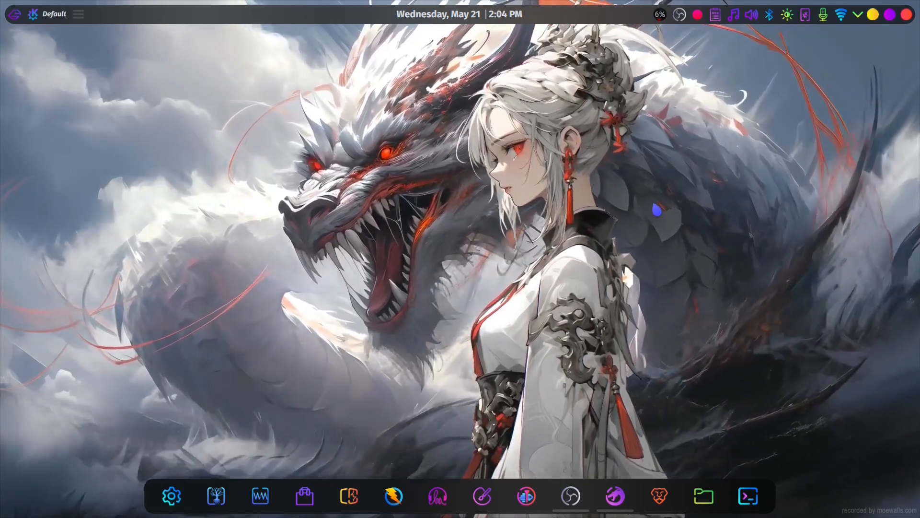
key("ctrl+alt+t")
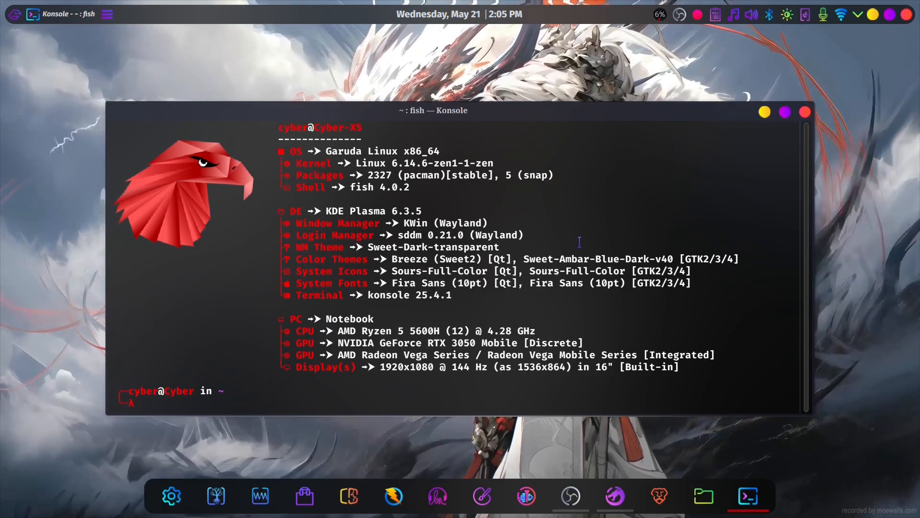
left_click_drag(422, 115, 435, 113)
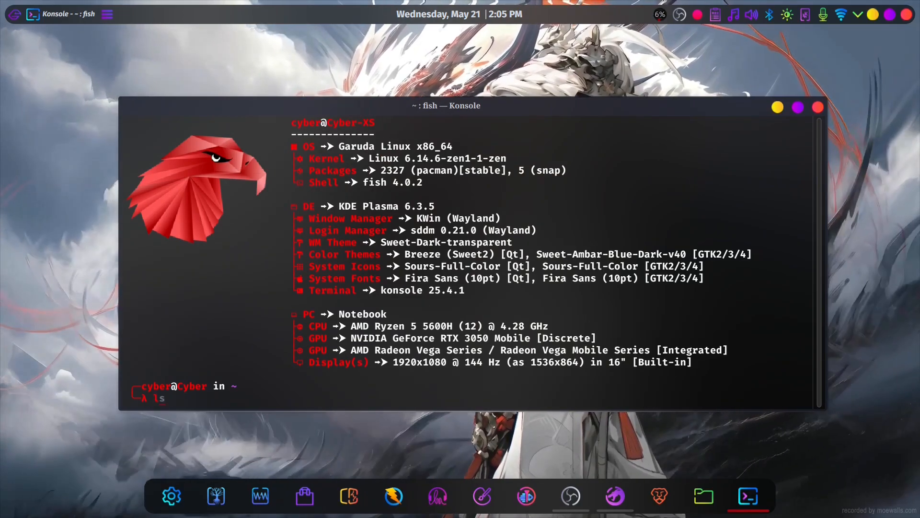
- List the home directory with ls and ll, look over the hidden and regular entries, and close the terminal
key("Return")
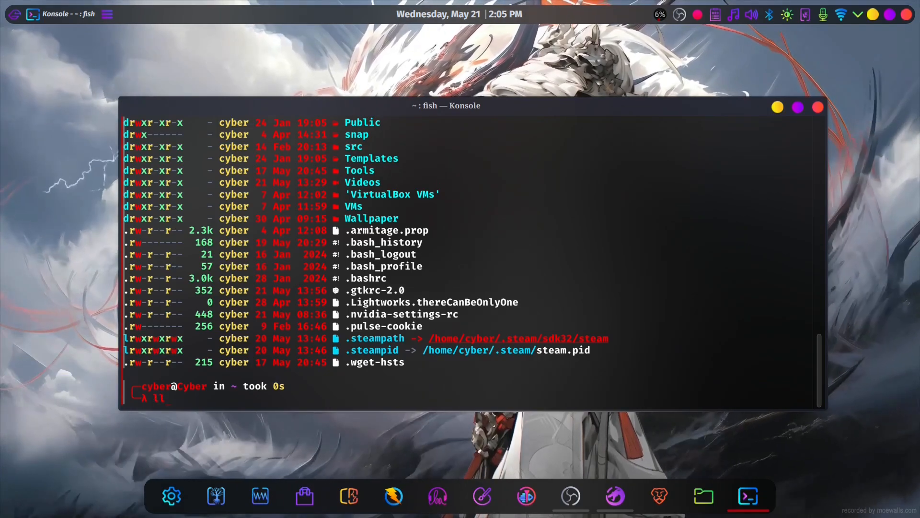
key("Return")
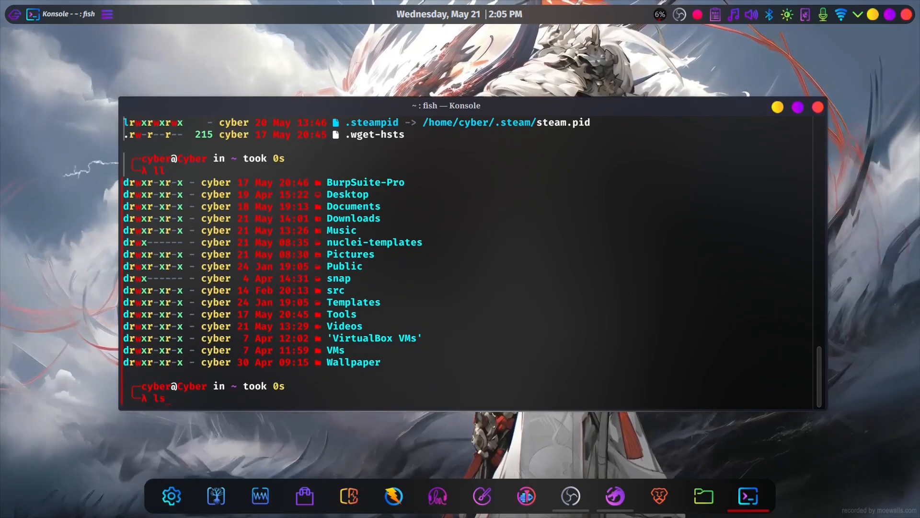
type("ls")
key("Return")
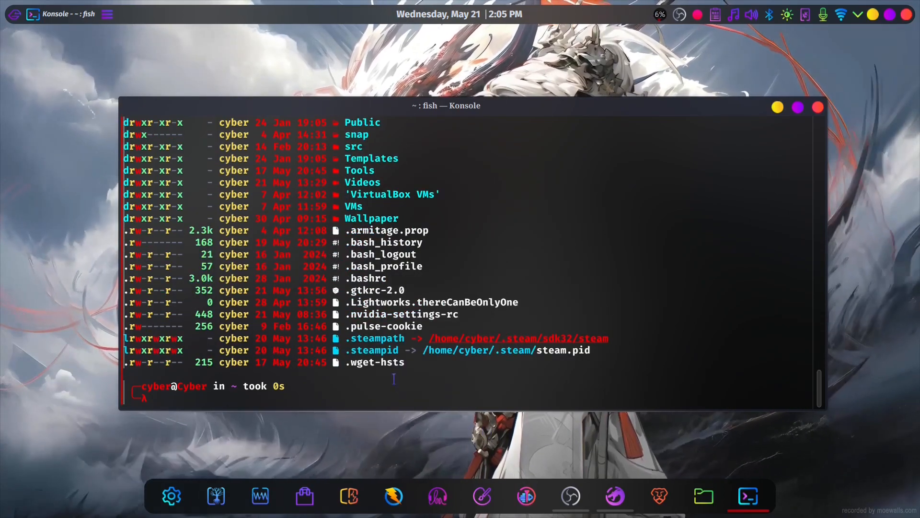
scroll(443, 315, "up", 6)
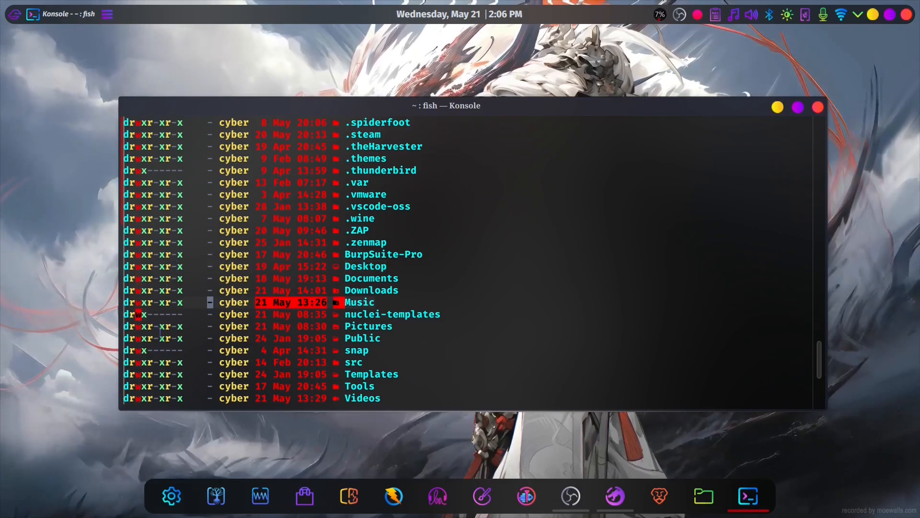
scroll(181, 288, "down", 4)
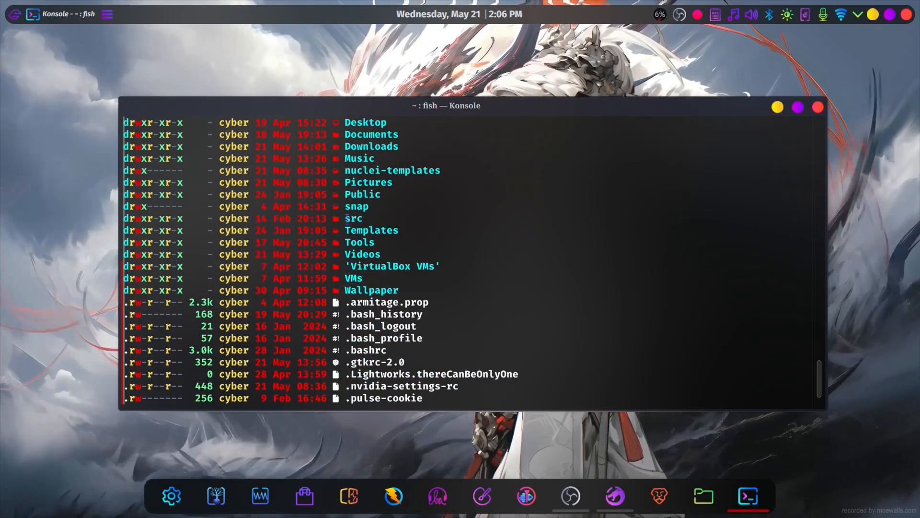
scroll(347, 219, "down", 2)
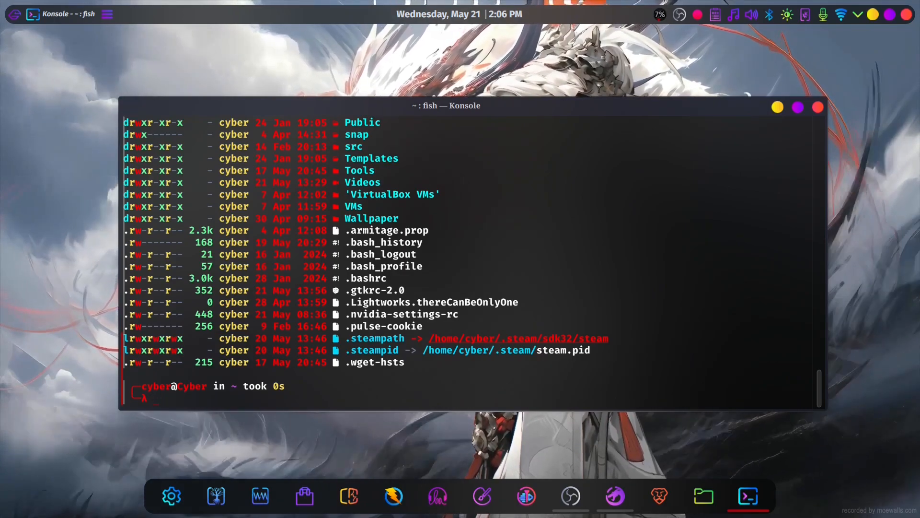
left_click(907, 14)
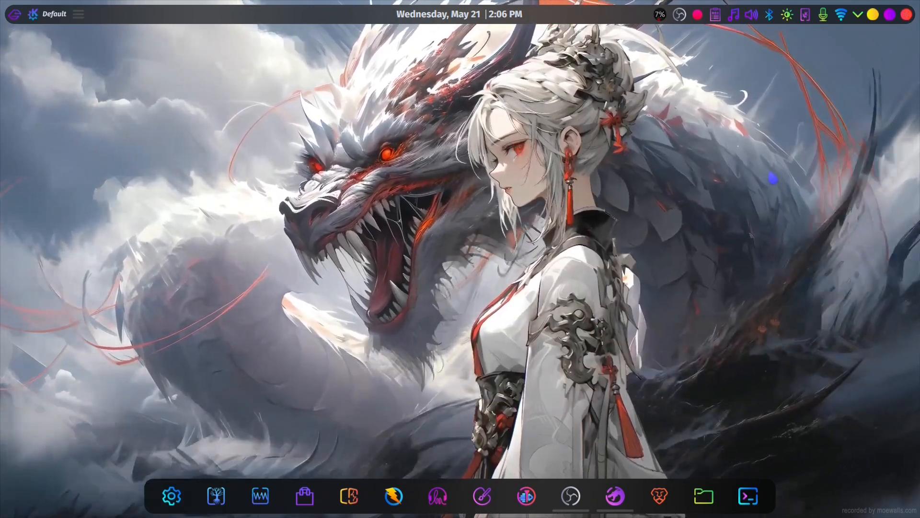
- Open the home folder in Dolphin with hidden files shown and open .bashrc in Kate to view its aliases
left_click(748, 496)
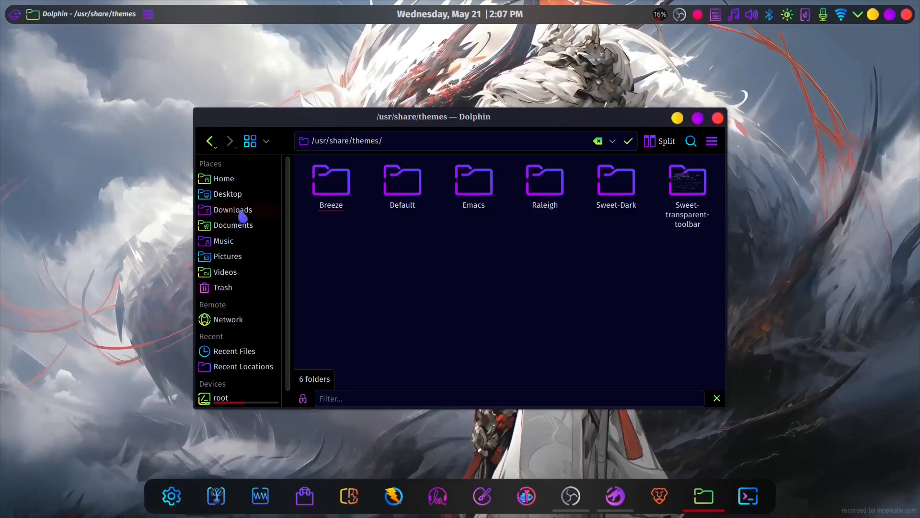
left_click(254, 179)
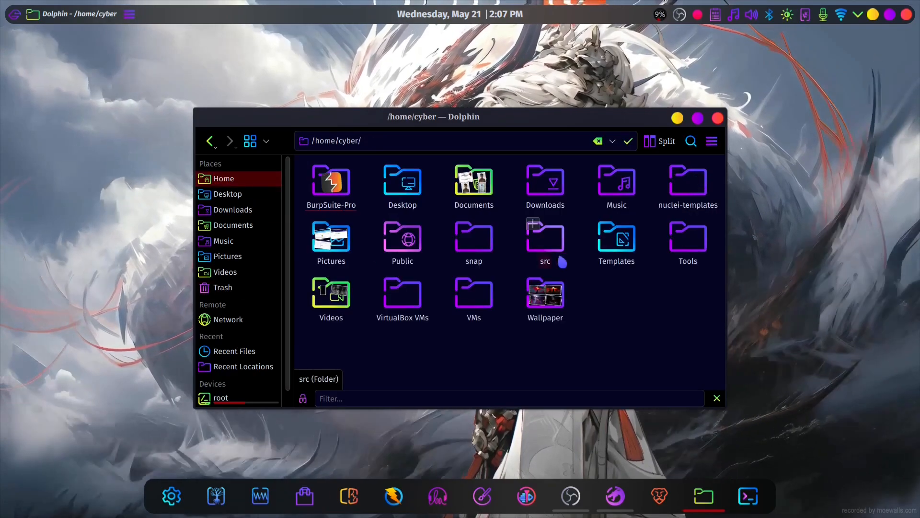
key("ctrl+h")
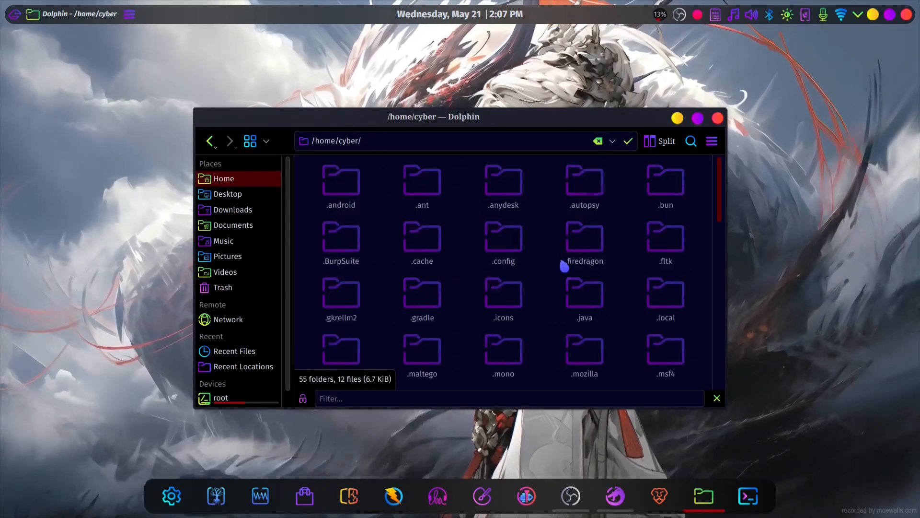
scroll(564, 265, "down", 10)
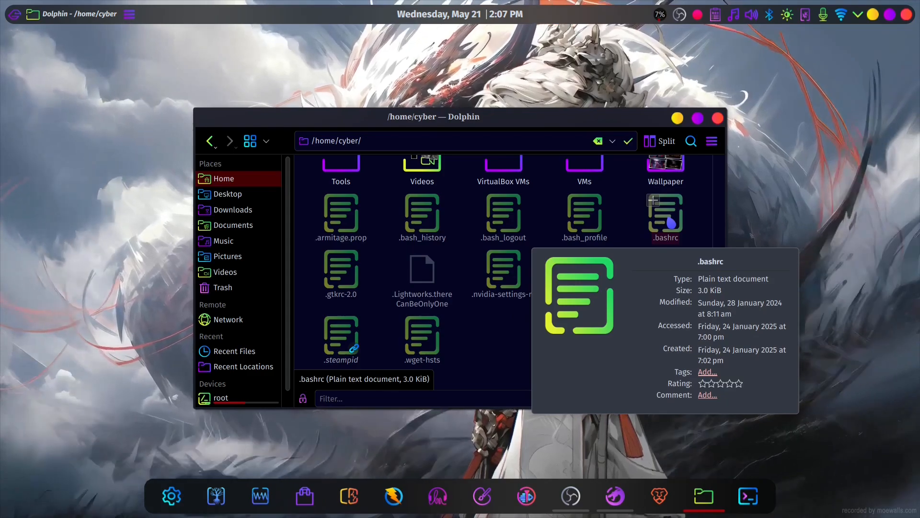
double_click(666, 223)
scroll(526, 289, "down", 14)
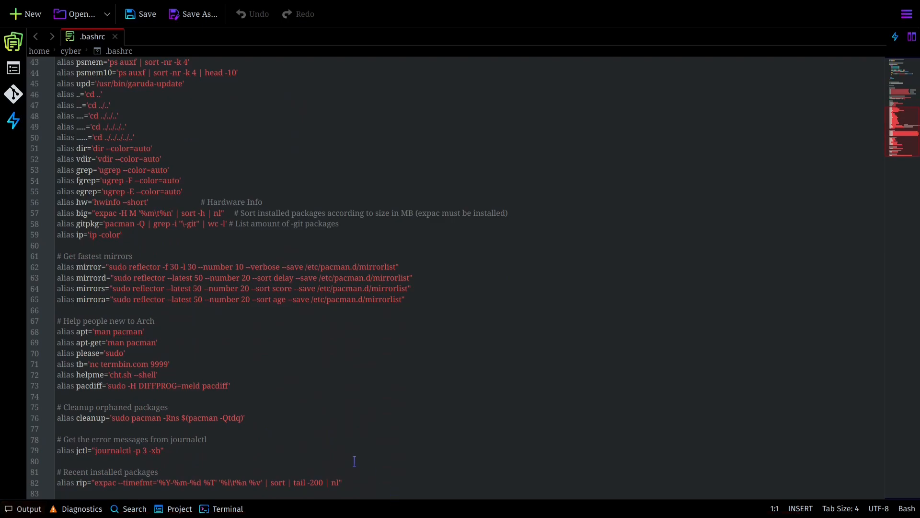
- Add three blank lines at the end of .bashrc and close Kate, discarding the changes
key("Return")
key("Return")
key("Return")
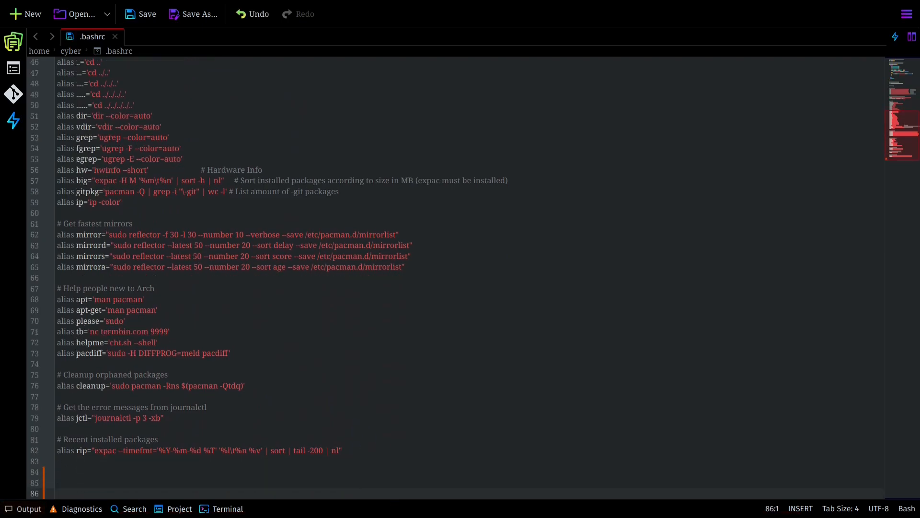
left_click(906, 15)
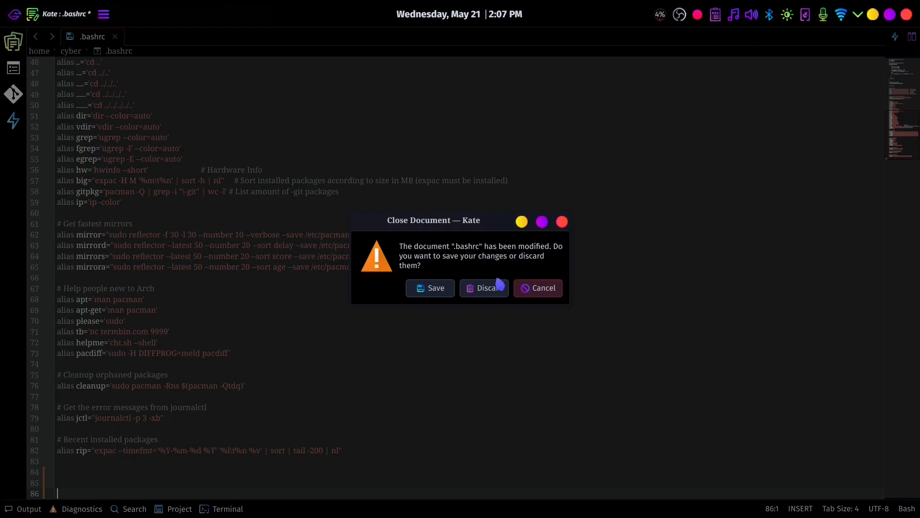
left_click(498, 284)
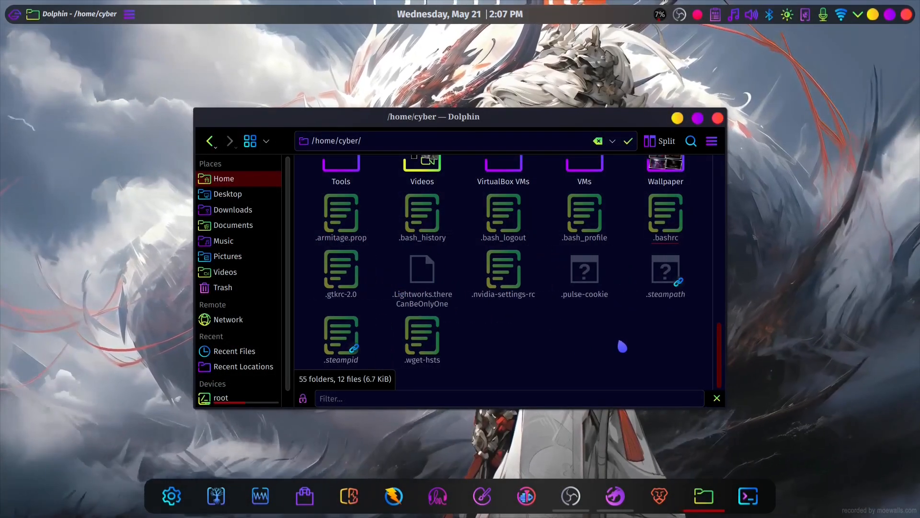
- Go to the .config/fish folder in the home directory and open config.fish in Kate
scroll(576, 307, "up", 10)
double_click(513, 257)
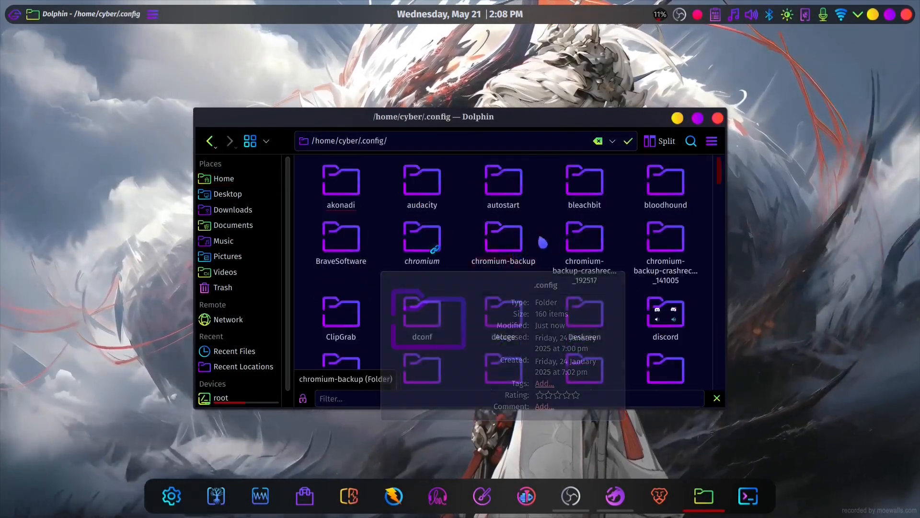
scroll(528, 232, "down", 5)
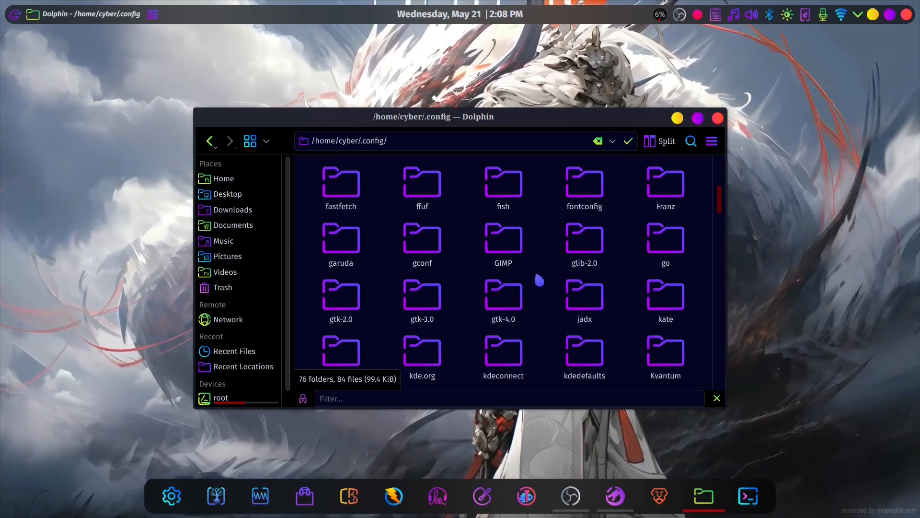
double_click(503, 184)
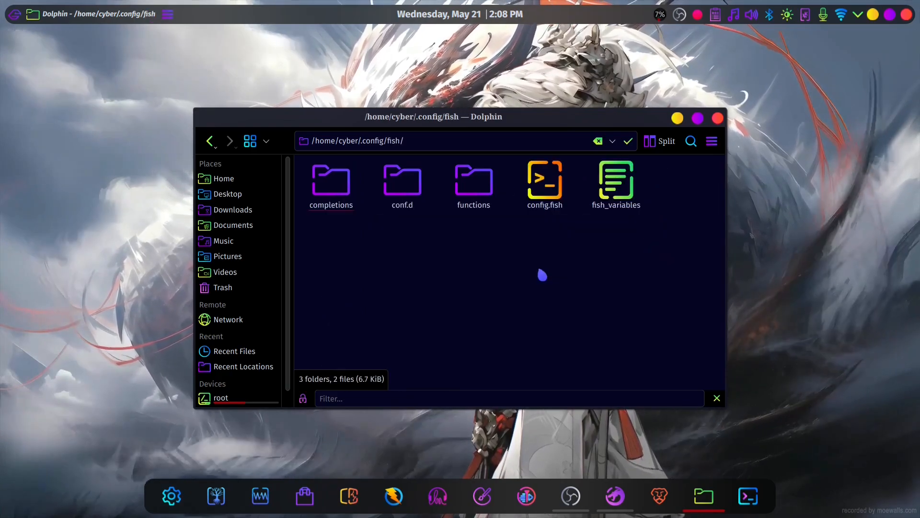
double_click(551, 192)
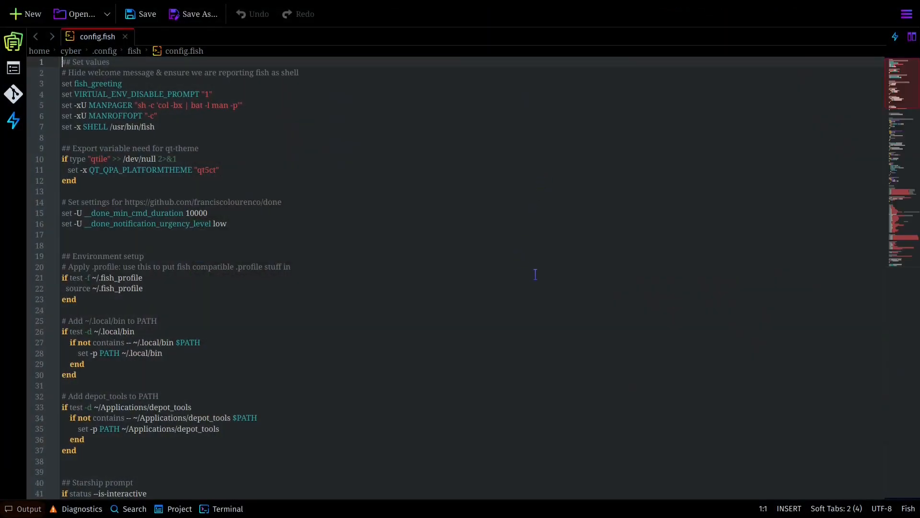
- Examine the JAVA_HOME and PATH lines and the interactive-session fastfetch block at the end of config.fish
scroll(536, 274, "down", 20)
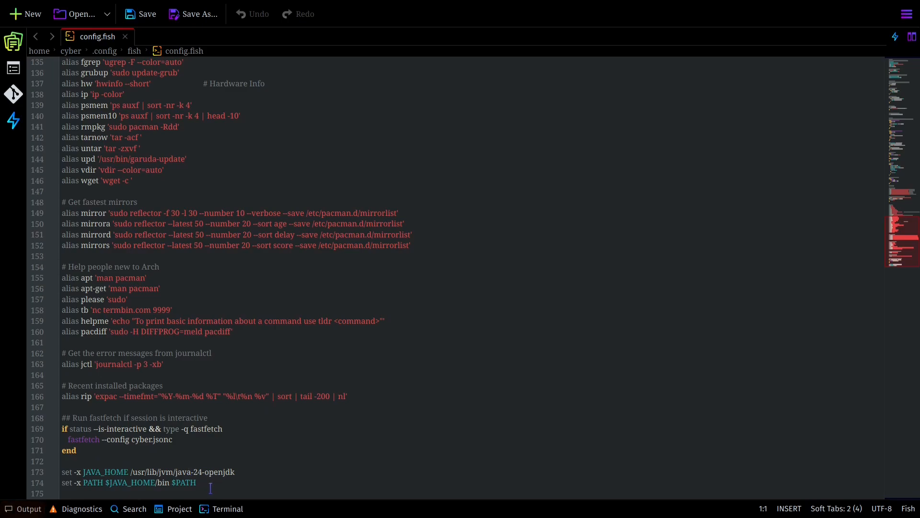
left_click_drag(211, 485, 39, 469)
left_click(171, 446)
left_click_drag(170, 437, 62, 408)
left_click(119, 459)
left_click_drag(68, 439, 93, 443)
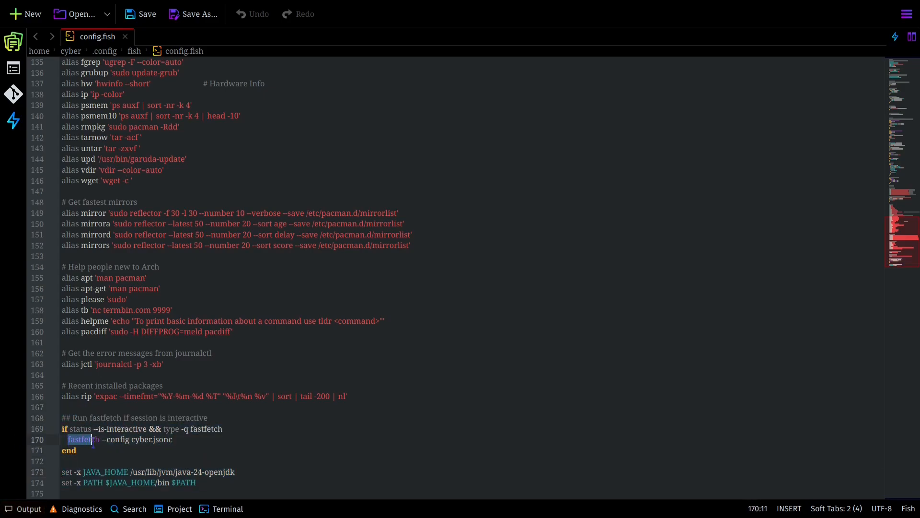
left_click(260, 440)
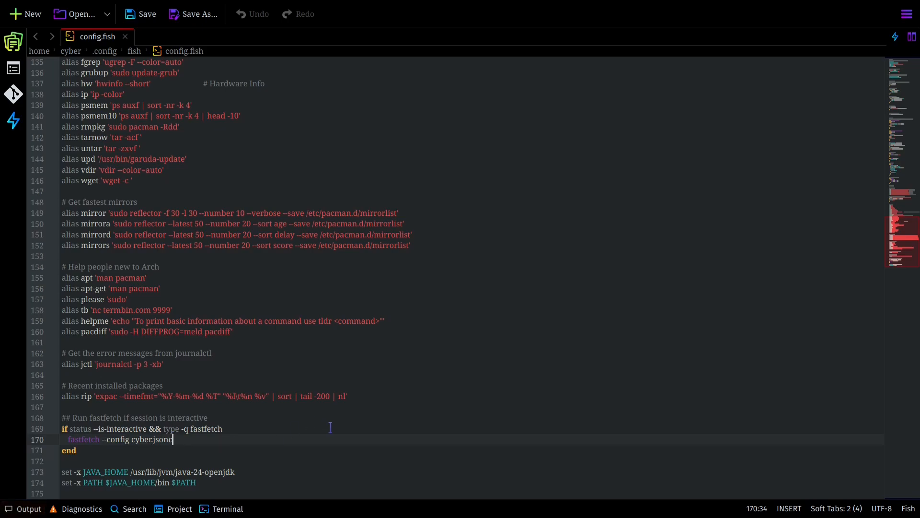
- Run fastfetch in a new Konsole terminal, first with default settings, then with --config cyber.jsonc, to compare the outputs
left_click(725, 496)
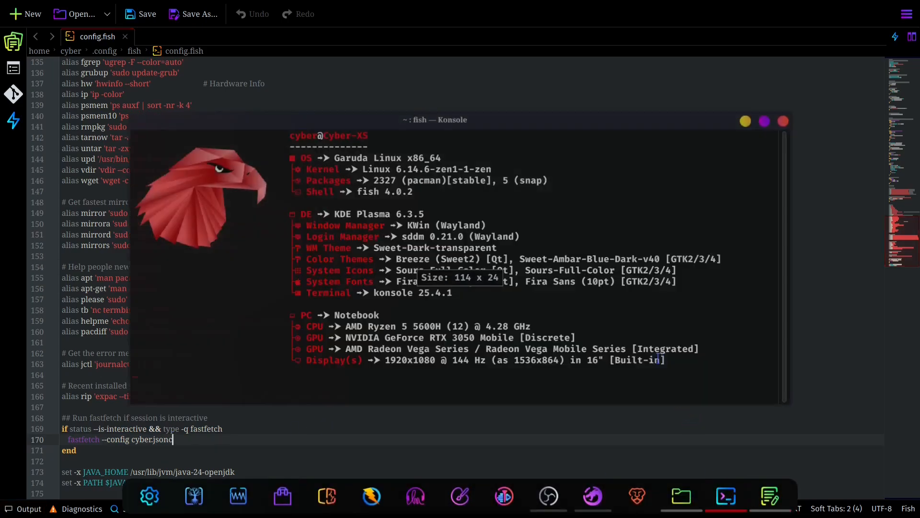
type("fastfetch")
key("Return")
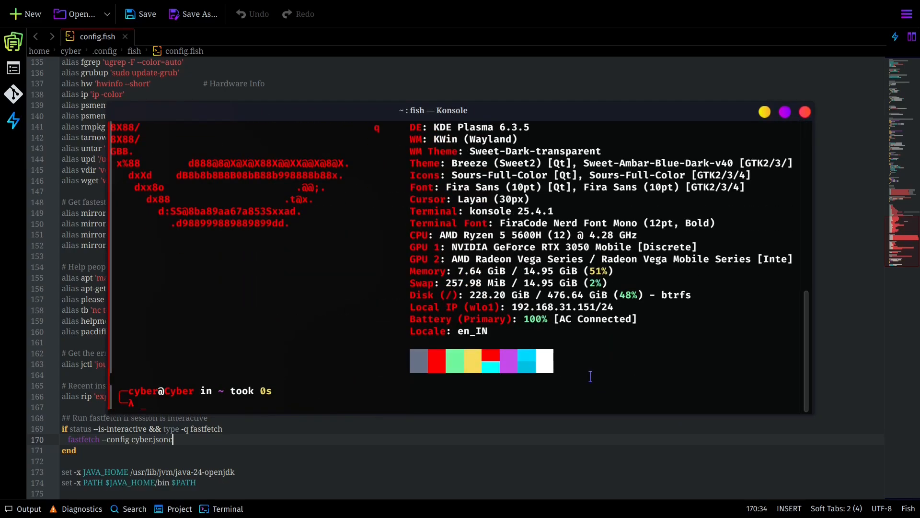
scroll(545, 313, "up", 6)
scroll(545, 314, "down", 3)
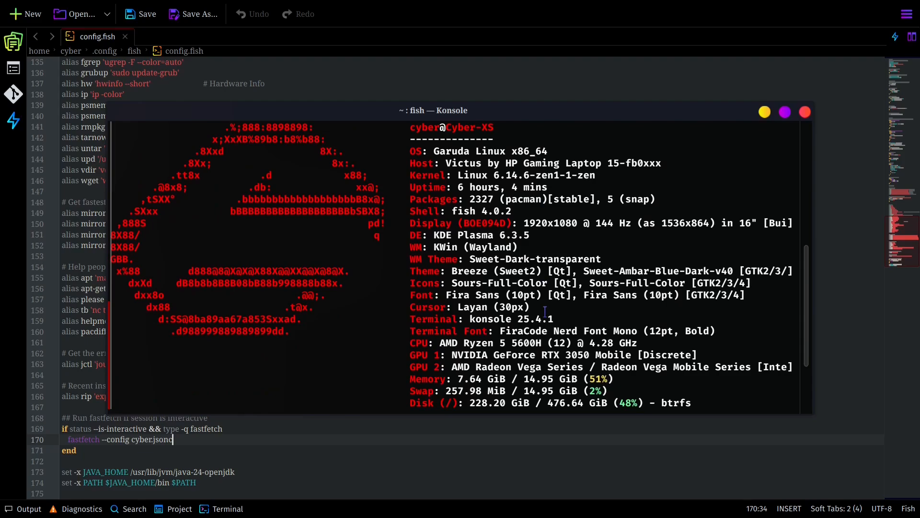
type("fastfetch --config cyber.jsonc")
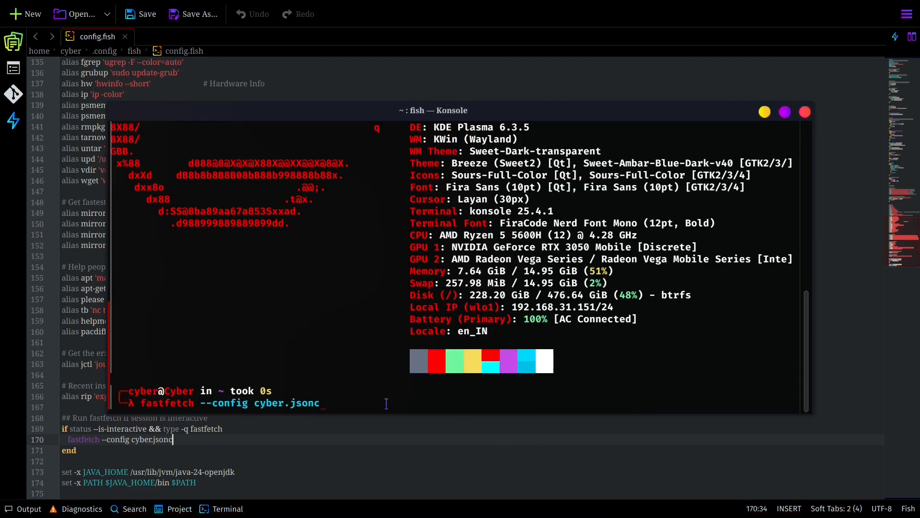
key("Return")
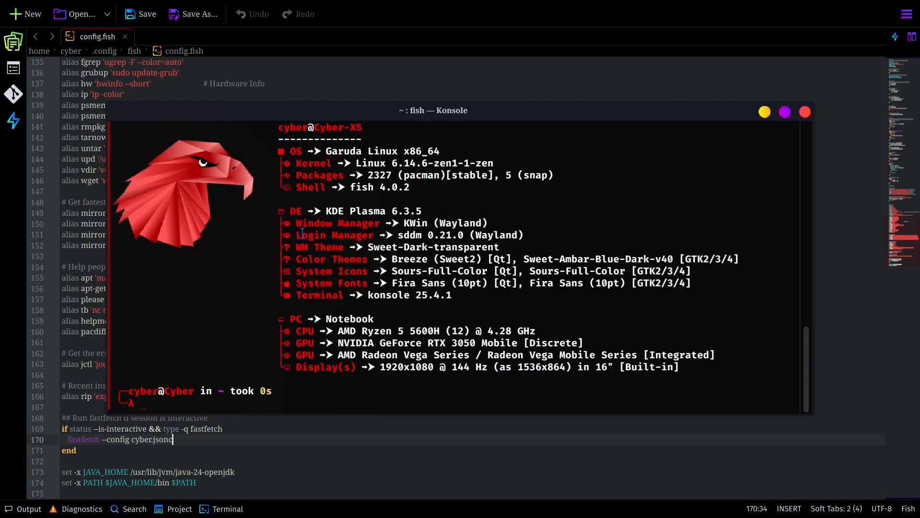
- Return to config.fish, review the fastfetch --config cyber.jsonc line and its surrounding block, and close Kate
key("alt+Tab")
mouse_move(102, 440)
left_mouse_down()
mouse_move(176, 441)
mouse_move(111, 441)
left_mouse_up()
left_click(193, 430)
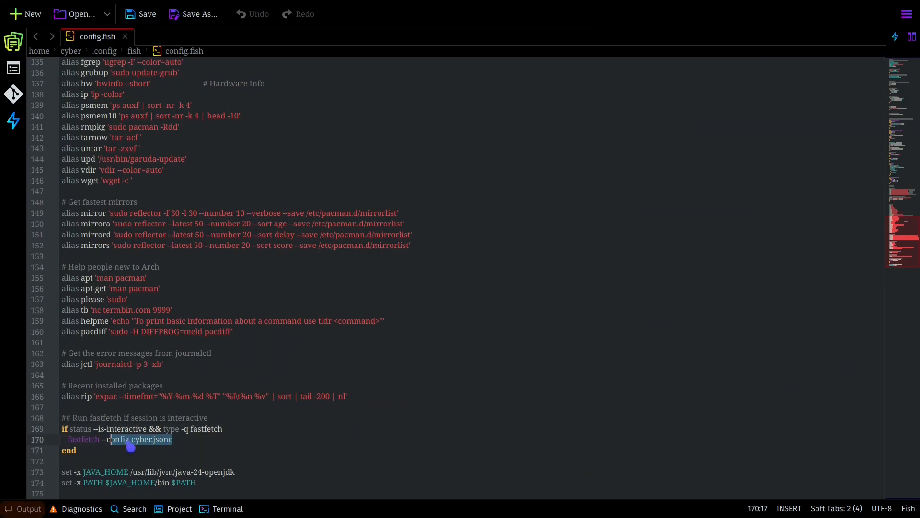
left_click(179, 418)
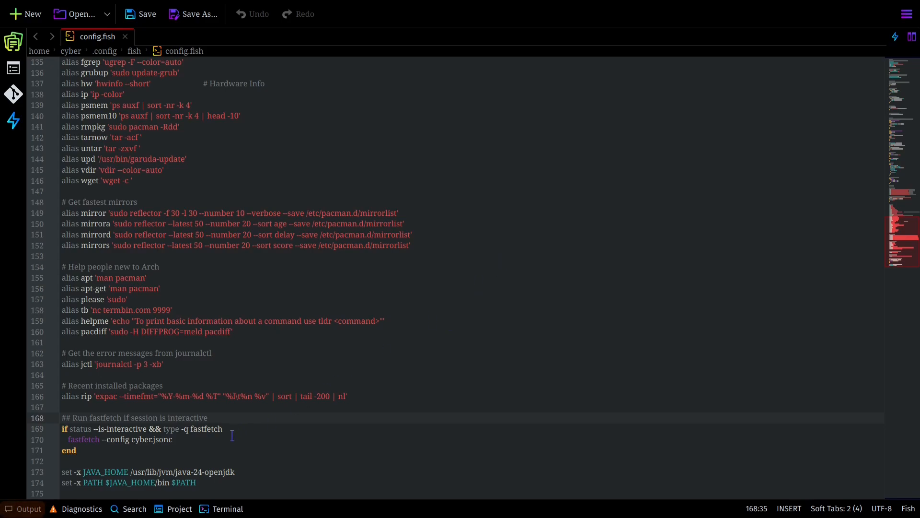
left_click(189, 451)
left_click(96, 386)
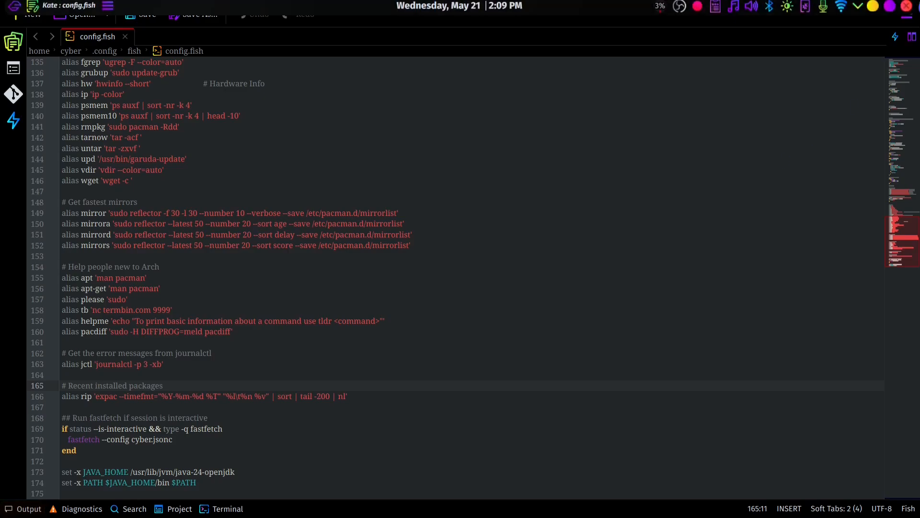
left_click(906, 6)
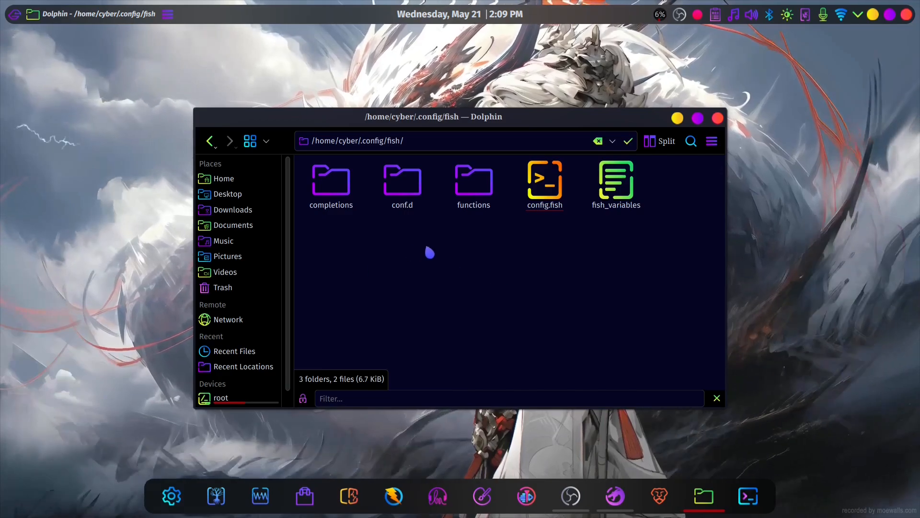
- Go from the fish config folder to /usr/share/fastfetch/presets on the root drive
scroll(222, 384, "down", 1)
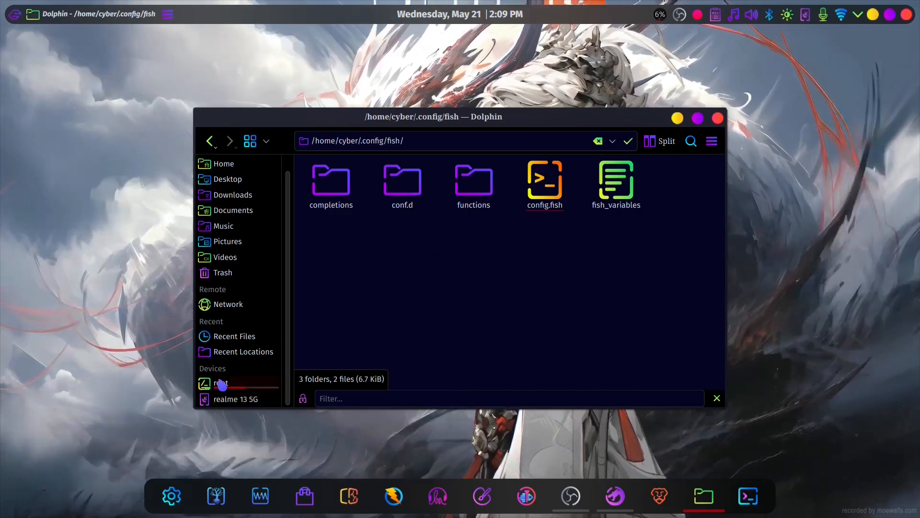
left_click(222, 385)
scroll(671, 295, "down", 1)
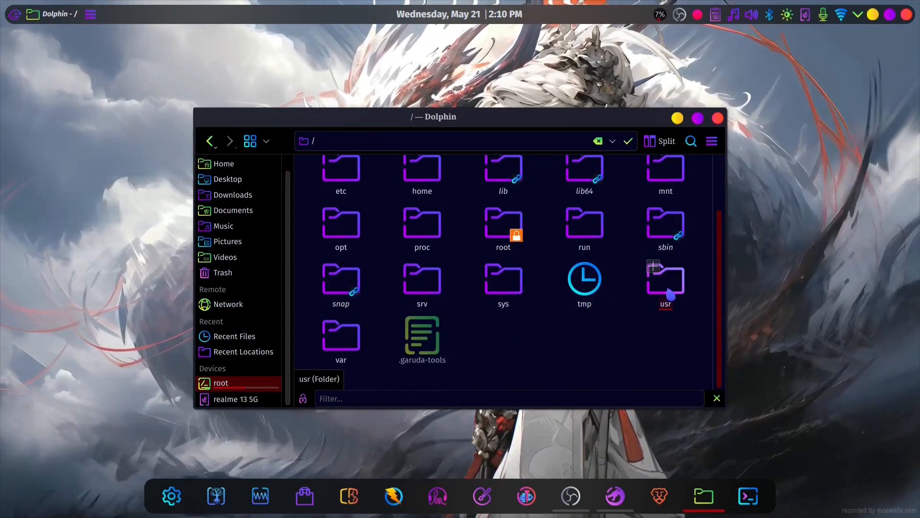
left_click(670, 294)
left_click(627, 247)
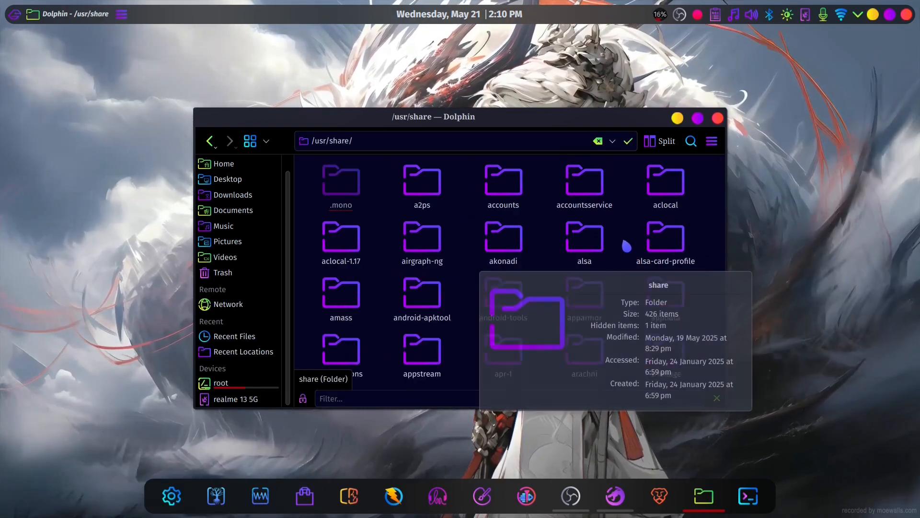
scroll(592, 191, "down", 15)
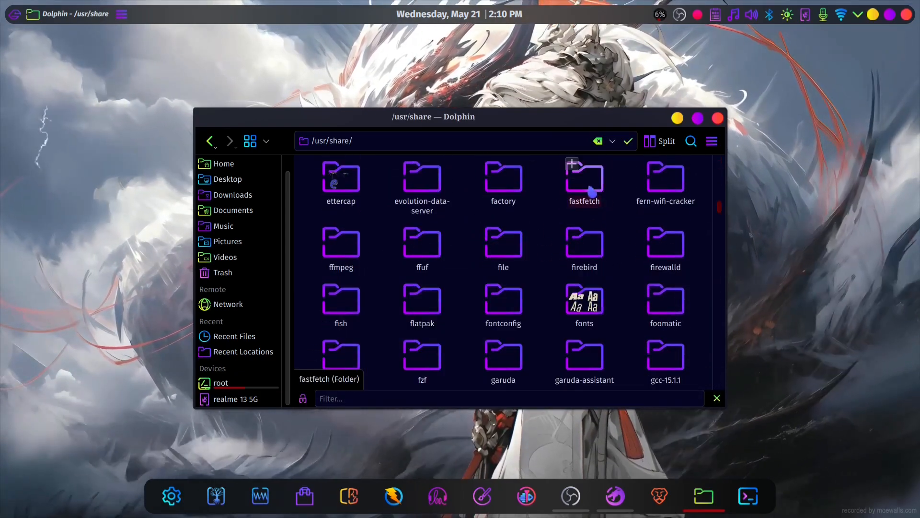
left_click(592, 191)
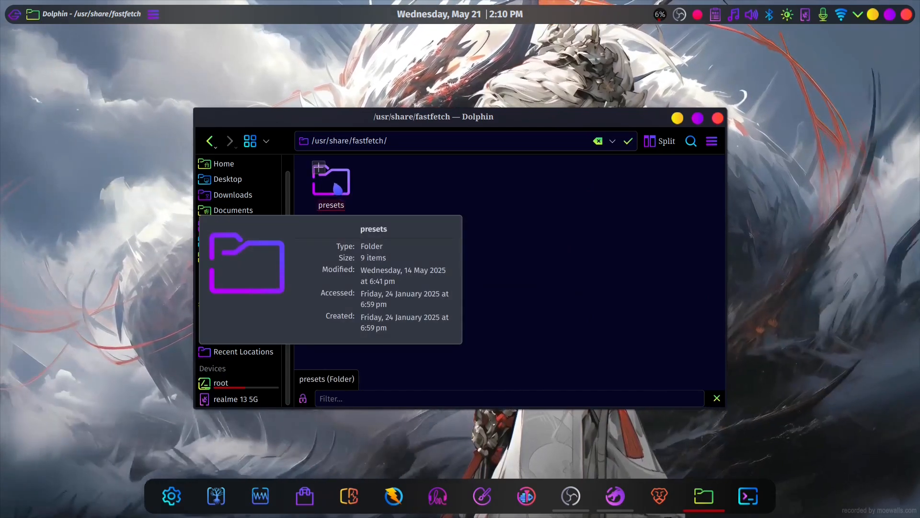
left_click(338, 189)
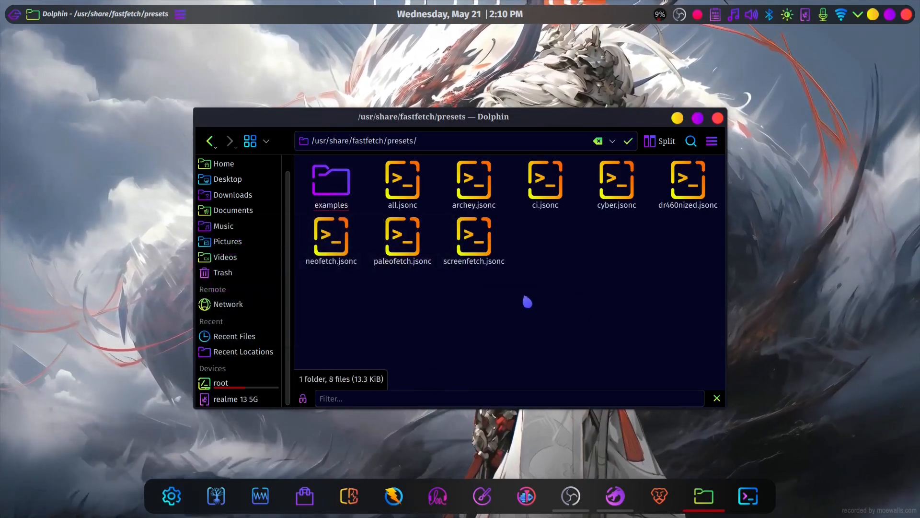
- Open the cyber.jsonc preset in Kate
left_click_drag(605, 246, 606, 197)
left_click(602, 257)
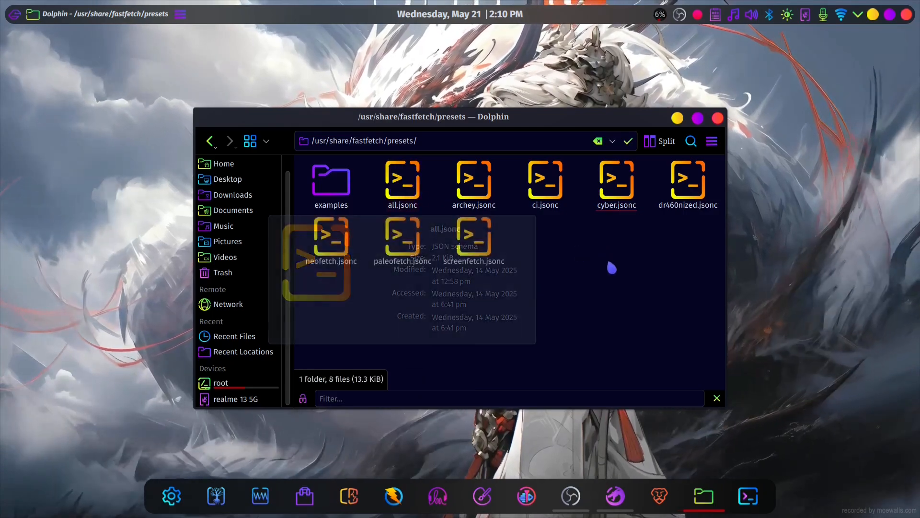
left_click(618, 186)
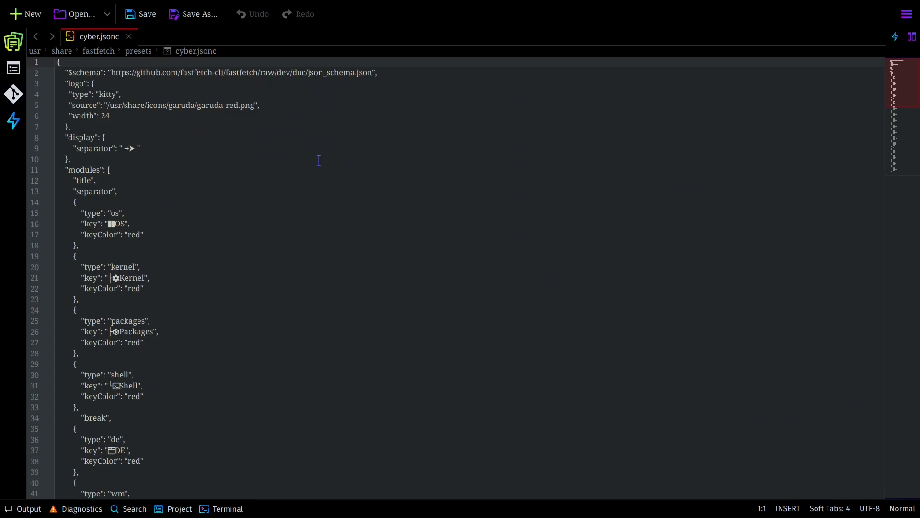
- Examine the schema line and the logo type and source in cyber.jsonc, compare them with the fastfetch output in Konsole, and close the terminal
scroll(382, 146, "down", 8)
scroll(382, 146, "up", 8)
left_click_drag(85, 72, 403, 78)
left_click(403, 78)
left_click_drag(115, 85, 250, 105)
left_click(167, 104)
left_click(274, 100)
mouse_move(447, 512)
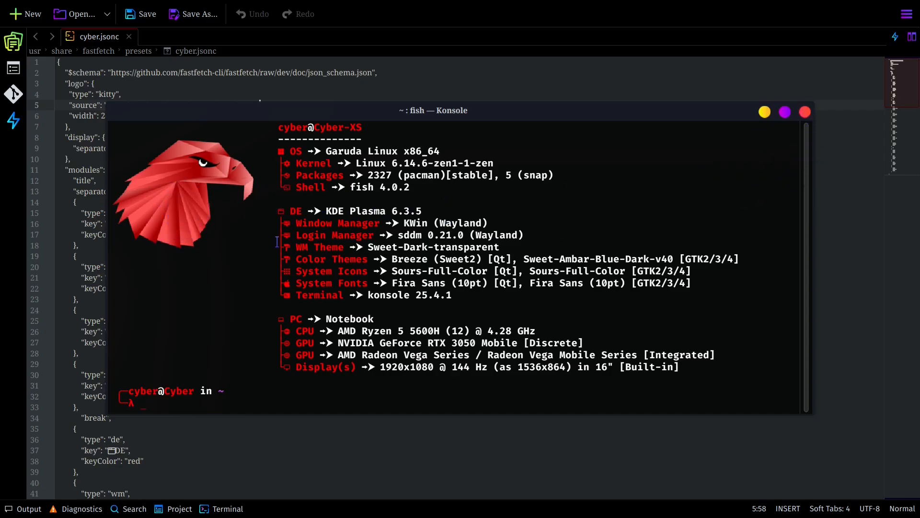
left_click(805, 111)
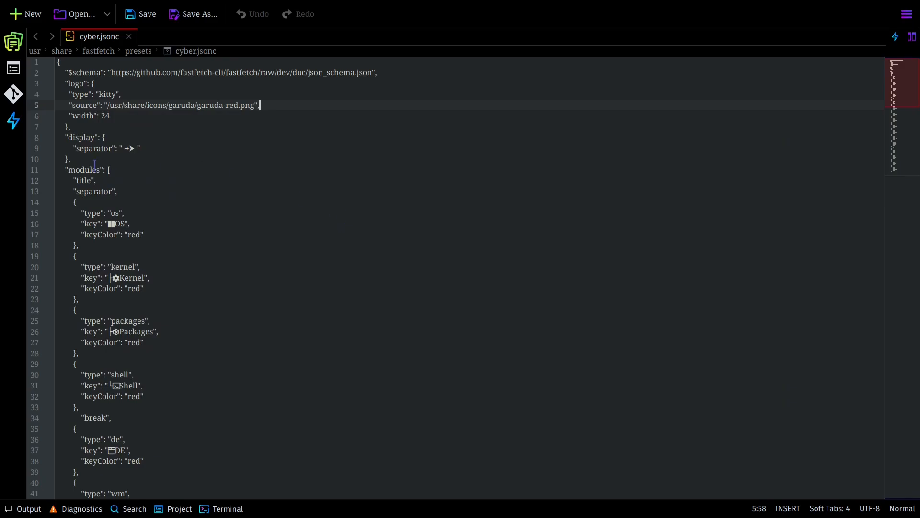
- Switch to Dolphin, go to /usr/share/icons/garuda, and look through the logo images available as the fastfetch logo source
key("alt+Tab")
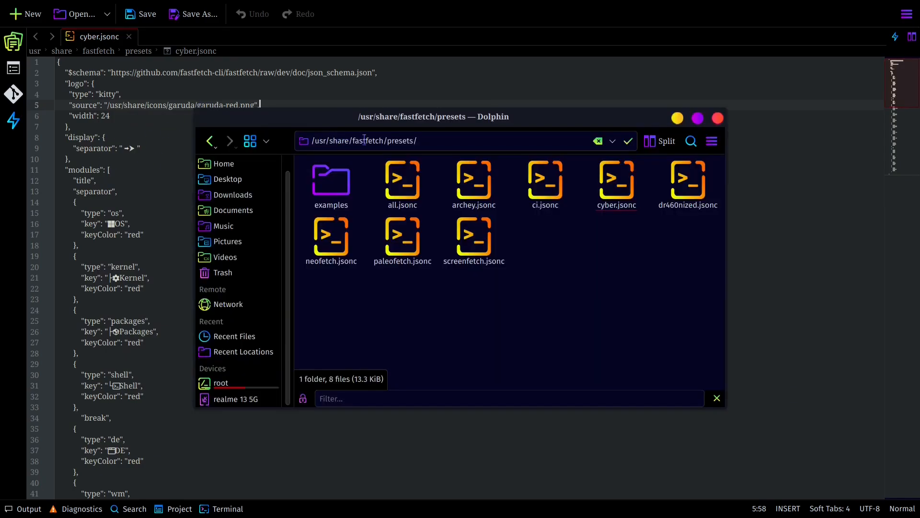
key("alt+Left")
key("alt+Left")
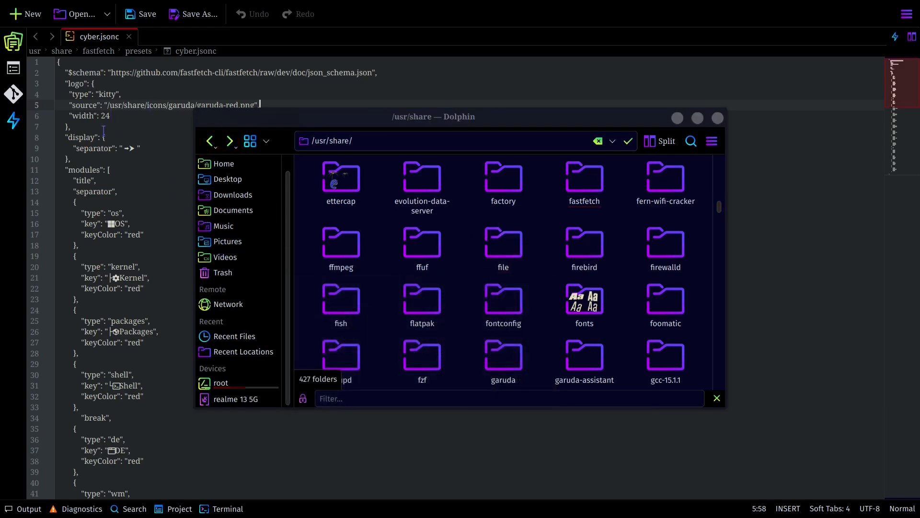
scroll(529, 273, "down", 7)
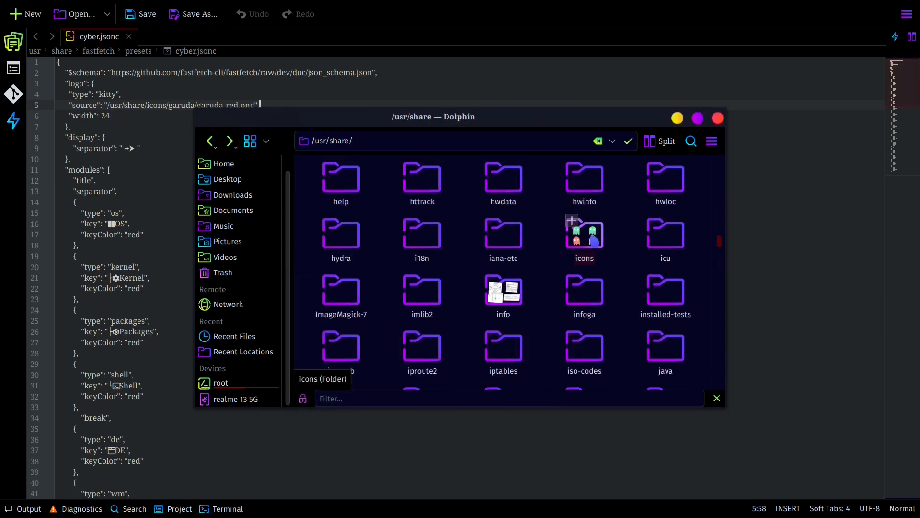
mouse_move(593, 240)
left_click(596, 244)
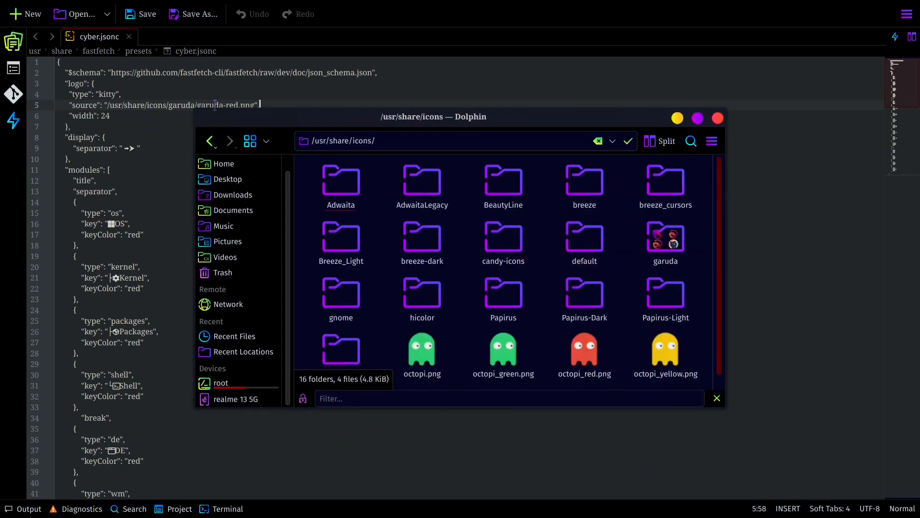
mouse_move(618, 257)
left_click(665, 252)
scroll(481, 261, "down", 5)
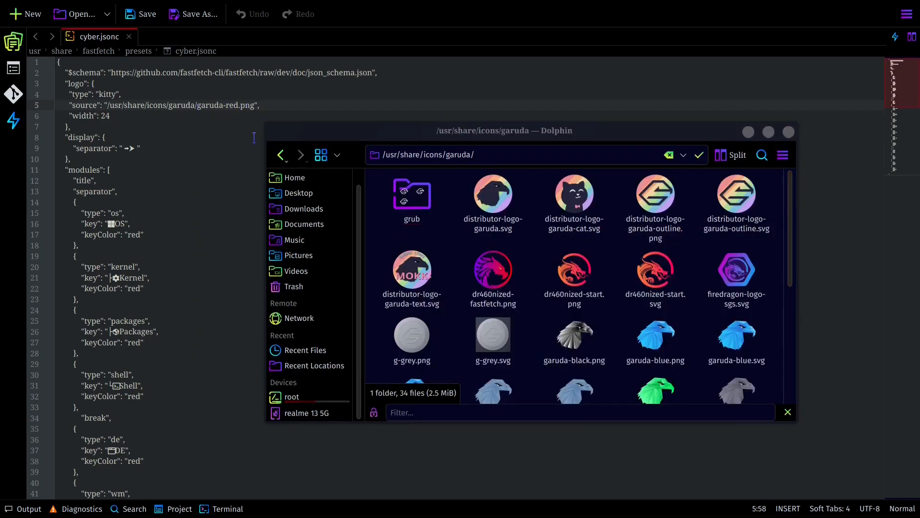
scroll(528, 287, "down", 5)
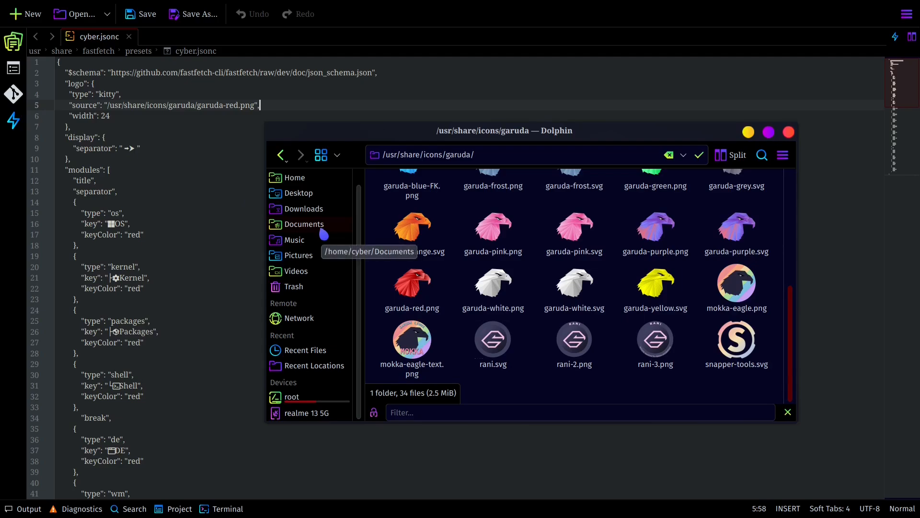
- Return to cyber.jsonc, examine the display separator line, and compare it with the arrows in Konsole's fastfetch output
left_click(209, 388)
left_click_drag(158, 127, 158, 188)
left_click(148, 177)
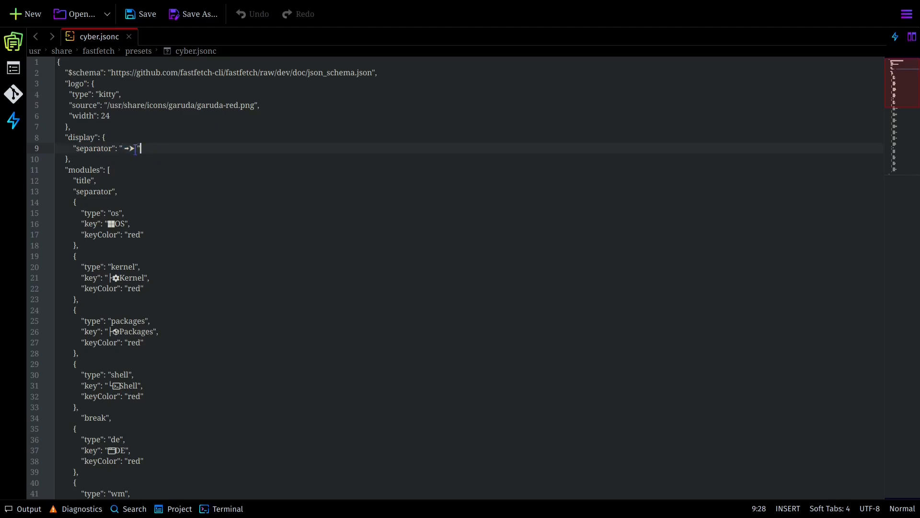
left_click(177, 149)
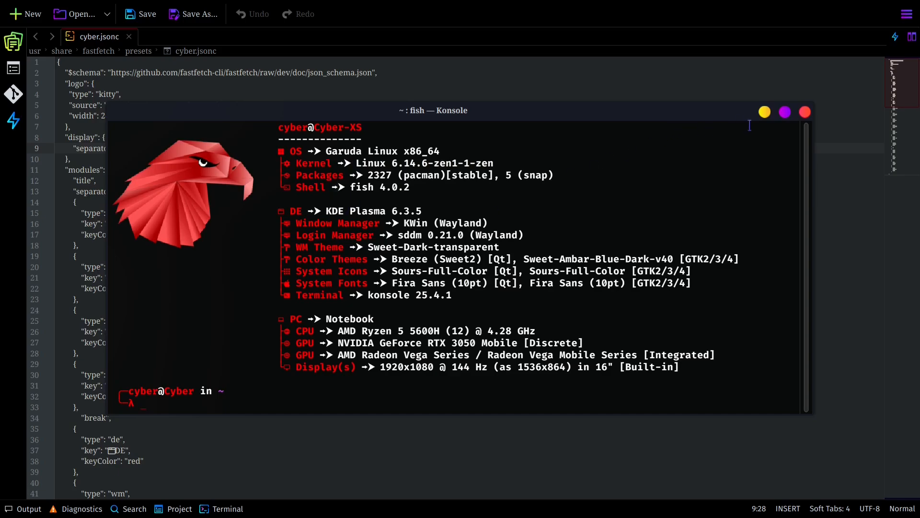
left_click(541, 86)
- Compare the module type, key and keyColor entries in cyber.jsonc with the icons and labels in Konsole's fastfetch output
scroll(267, 180, "down", 2)
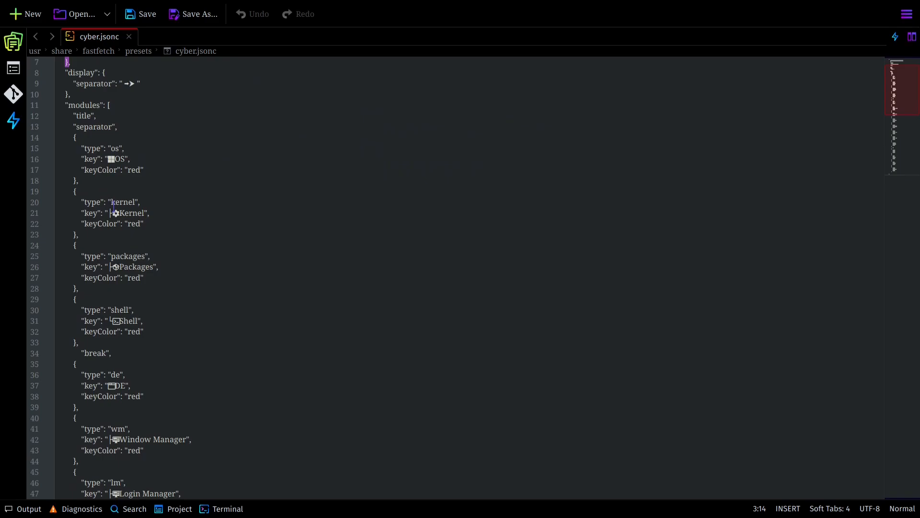
mouse_move(690, 490)
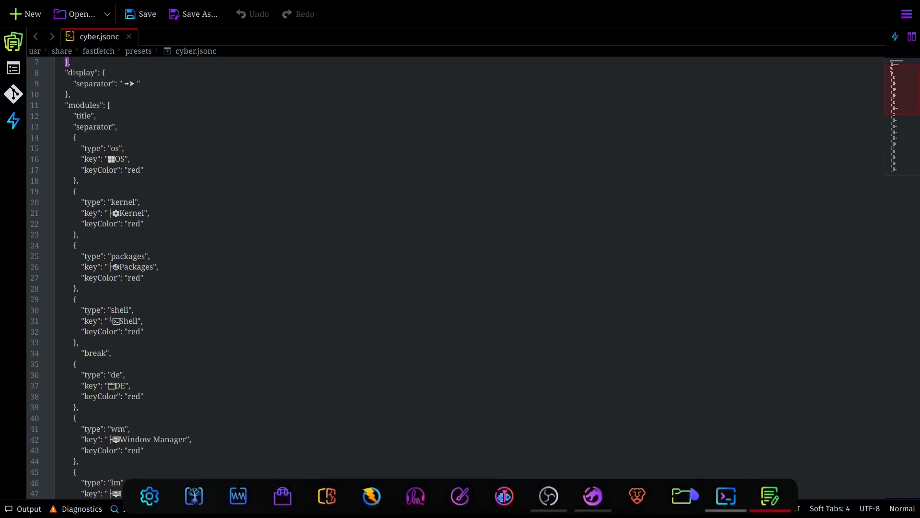
left_click(728, 500)
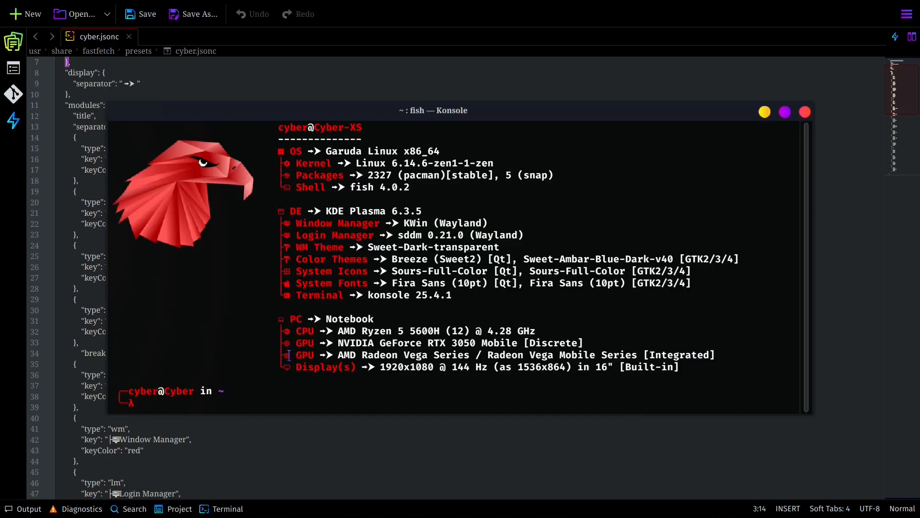
left_click_drag(291, 366, 281, 232)
left_click_drag(289, 225, 282, 217)
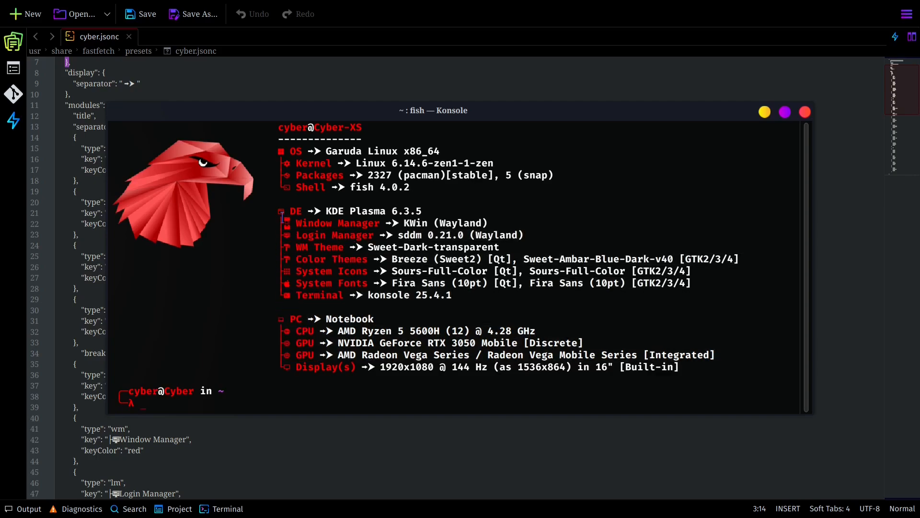
left_click(381, 97)
scroll(259, 249, "down", 17)
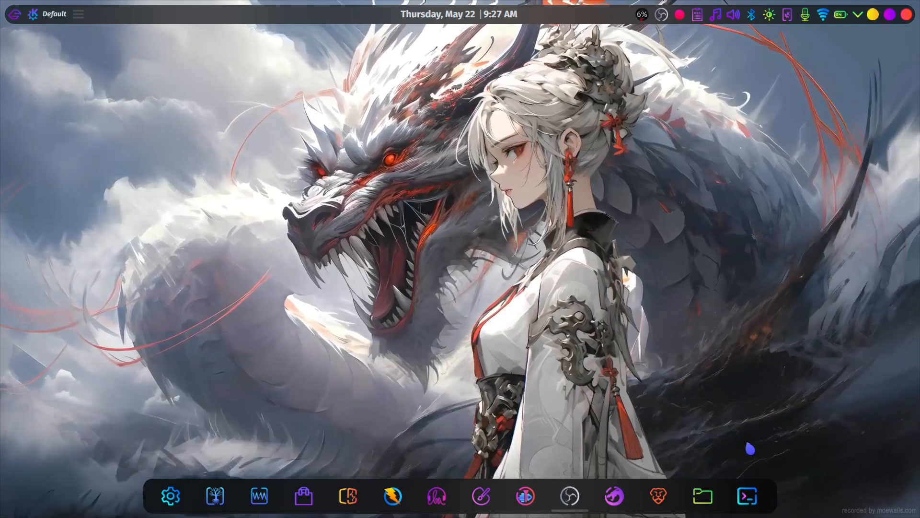
- Preview the window animations by opening Konsole, moving it, minimizing and restoring it, and closing it
left_click(747, 495)
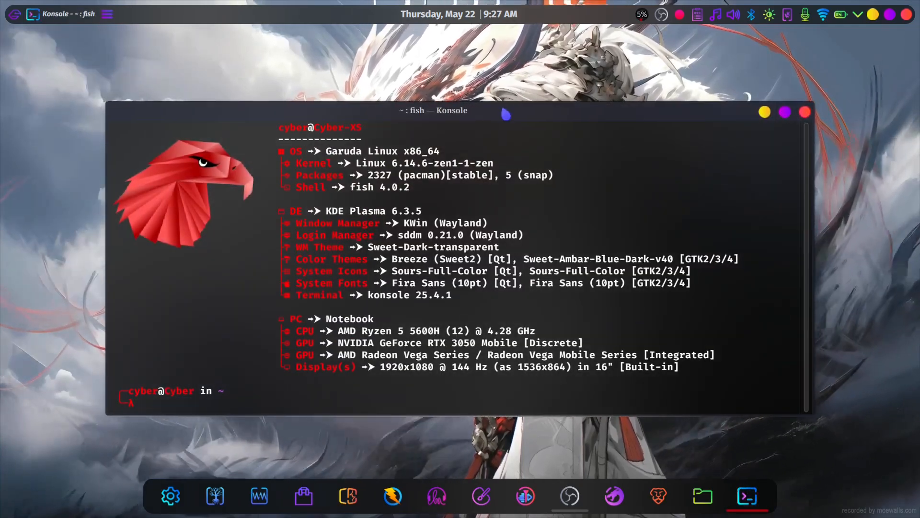
left_click_drag(507, 114, 467, 115)
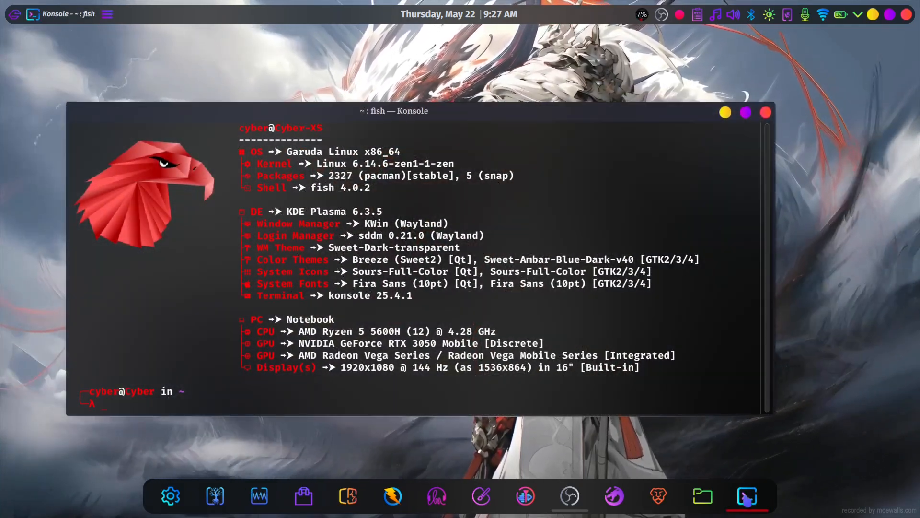
left_click(747, 499)
left_click(747, 498)
left_click(765, 113)
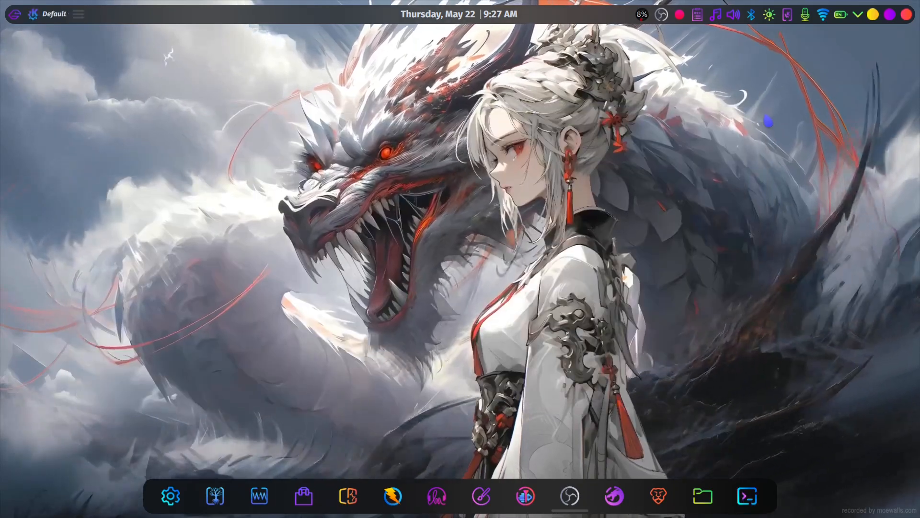
- Switch to System Settings, search for "effect", and open the Desktop Effects page
left_click(170, 495)
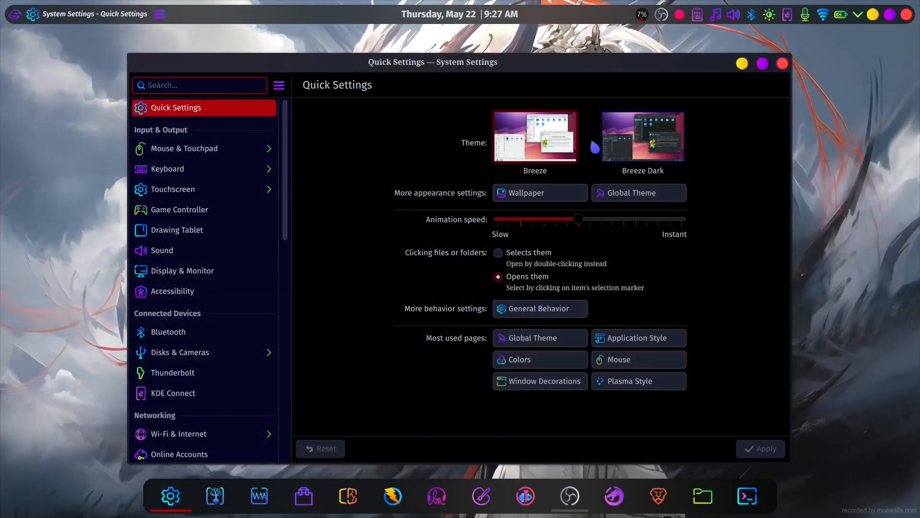
type("effect")
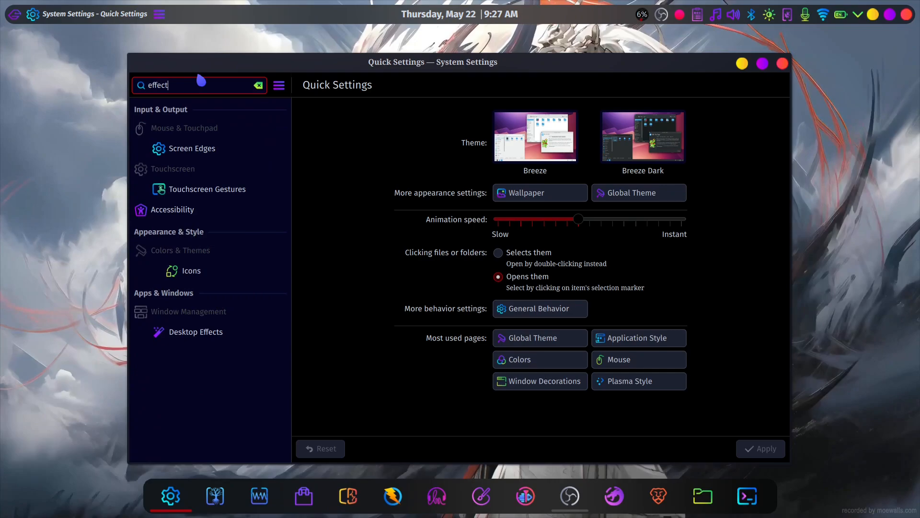
left_click(250, 333)
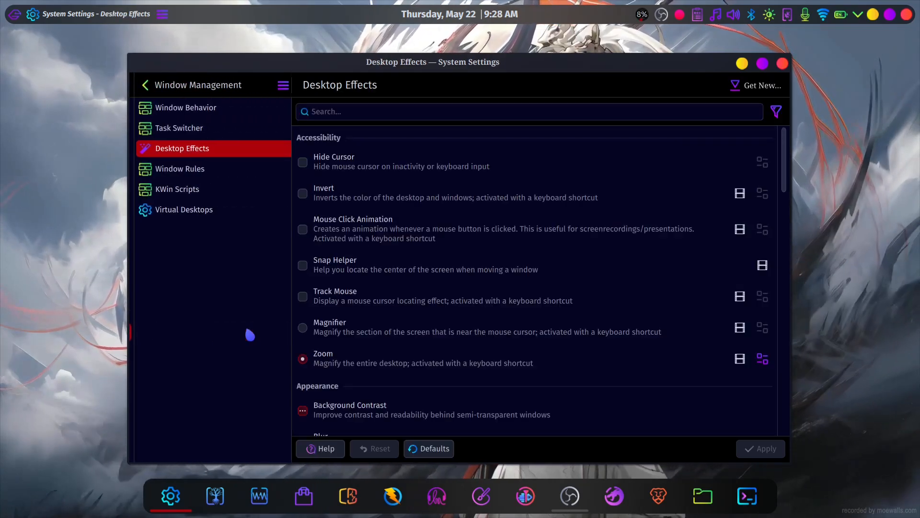
- Review the desktop effects from Zoom and Blur to Magic Lamp, expanding and collapsing the Translucency details and moving the window
scroll(404, 231, "down", 3)
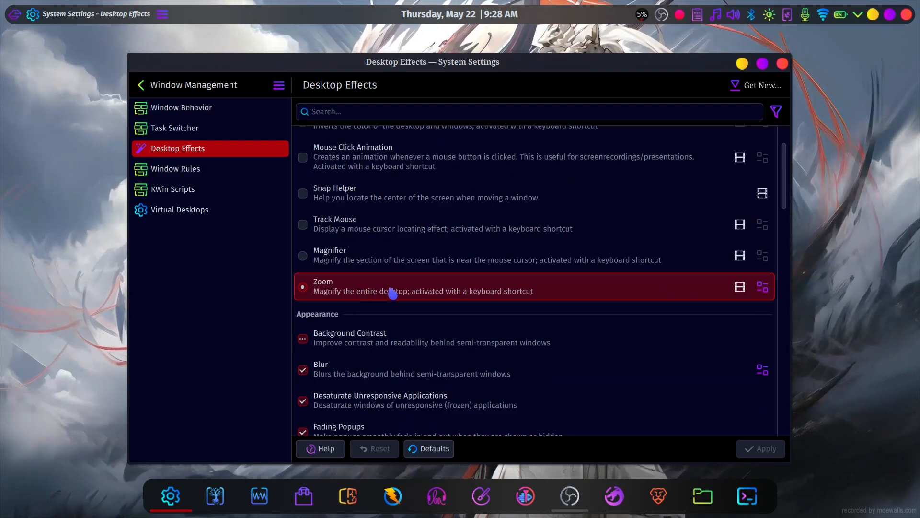
scroll(392, 294, "down", 3)
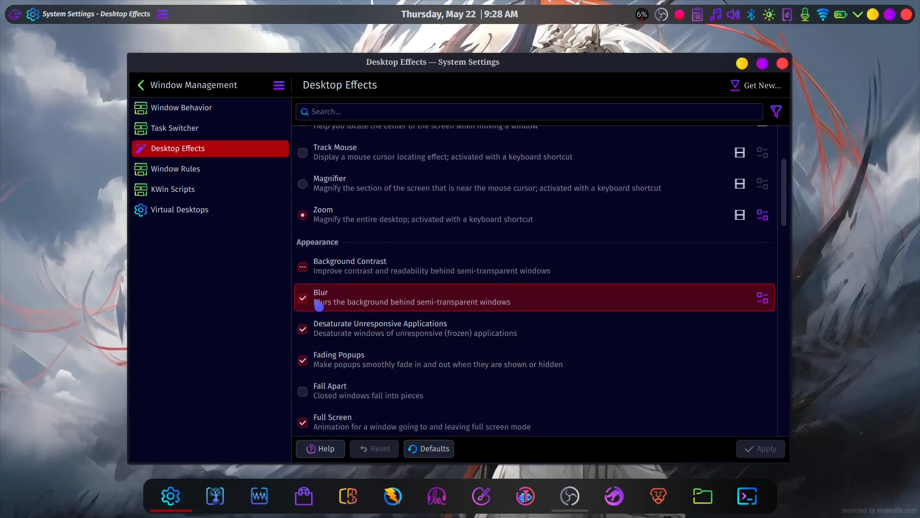
scroll(393, 307, "down", 15)
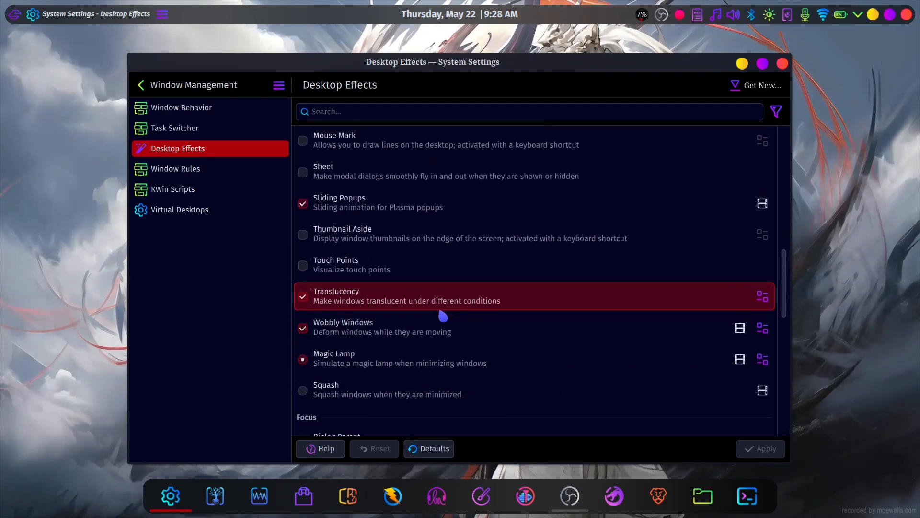
left_click(475, 314)
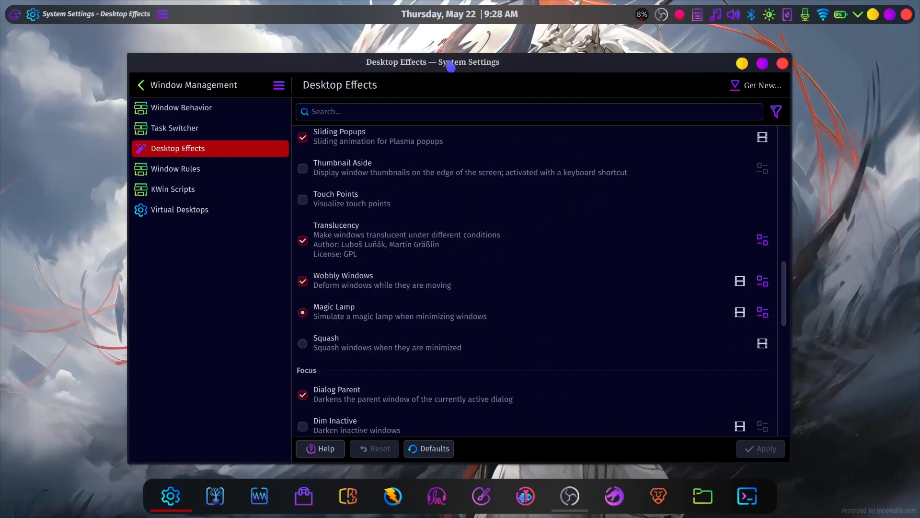
left_click_drag(442, 61, 424, 45)
left_click(332, 224)
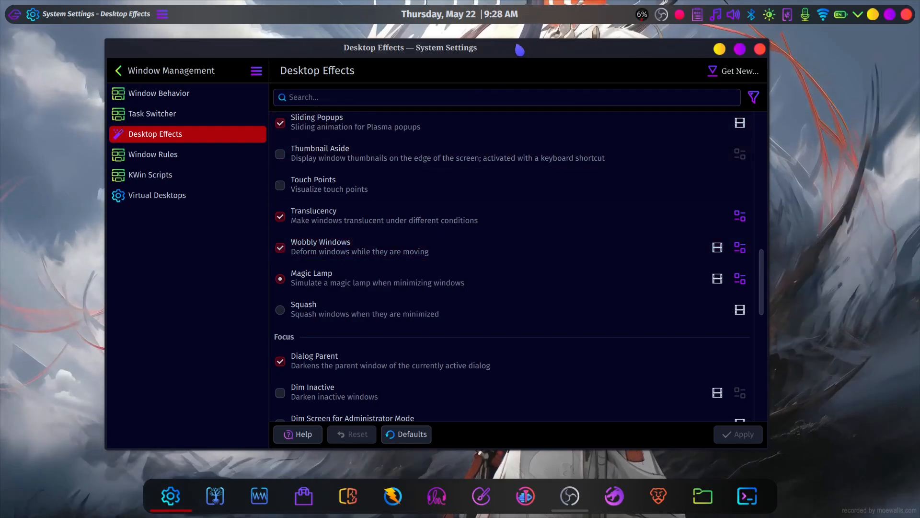
- Preview the Wobbly Windows and Magic Lamp effects by moving the System Settings window, minimizing it, and restoring it
left_click_drag(519, 50, 468, 48)
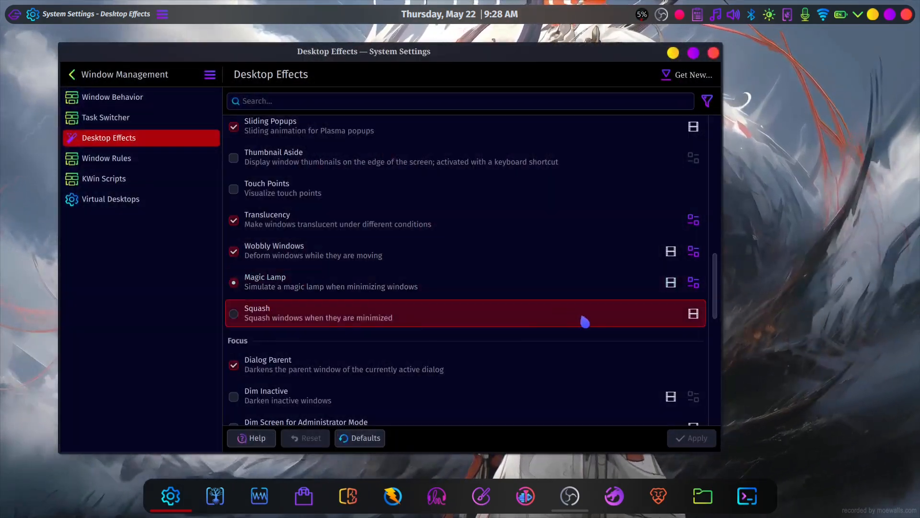
left_click(187, 509)
left_click(160, 506)
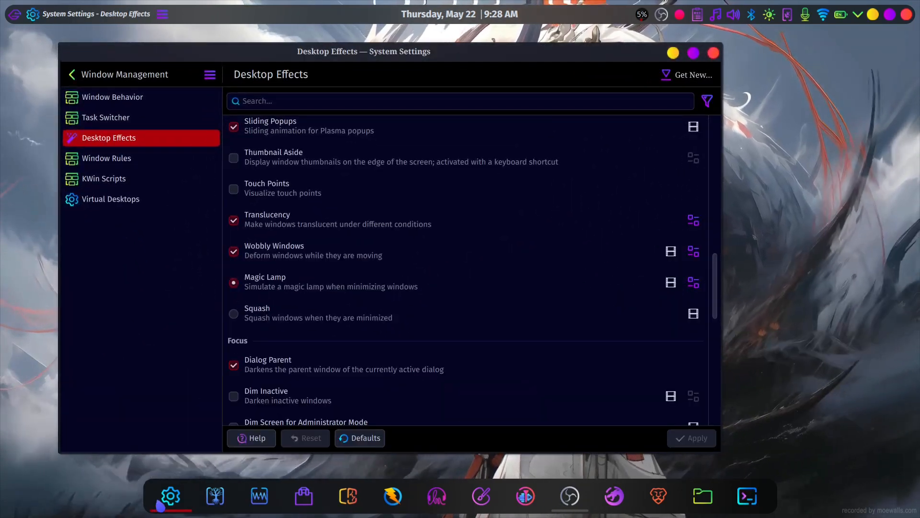
- Compare the Magic Lamp and Squash minimize animations by minimizing and restoring System Settings with each effect selected
left_click(159, 506)
left_click(160, 506)
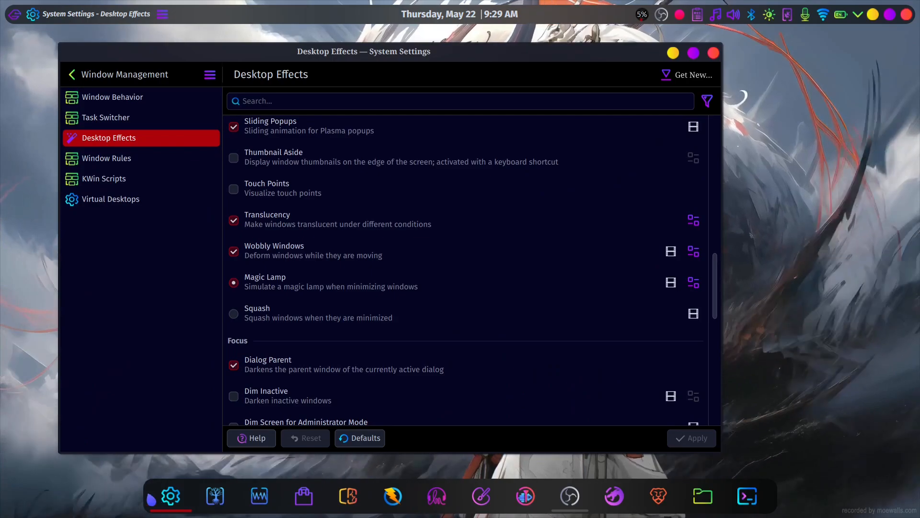
scroll(242, 287, "down", 1)
left_click(242, 287)
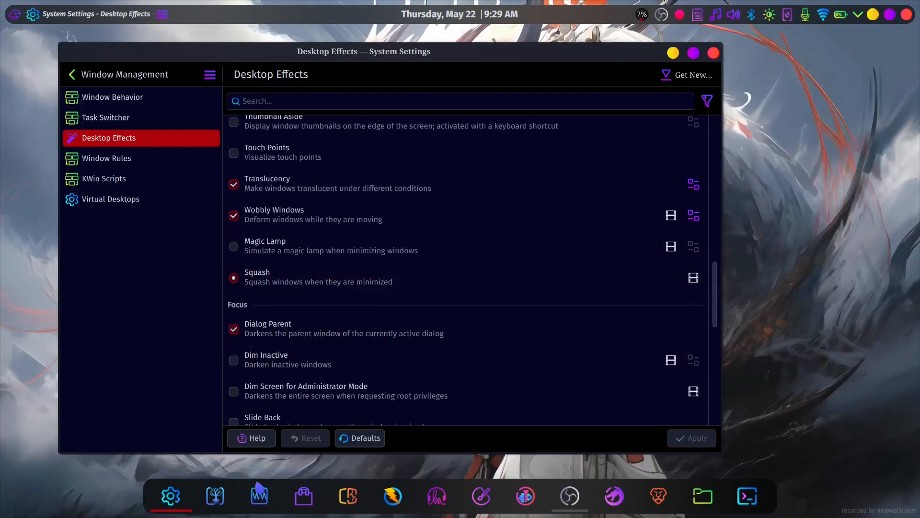
left_click(165, 500)
left_click(165, 501)
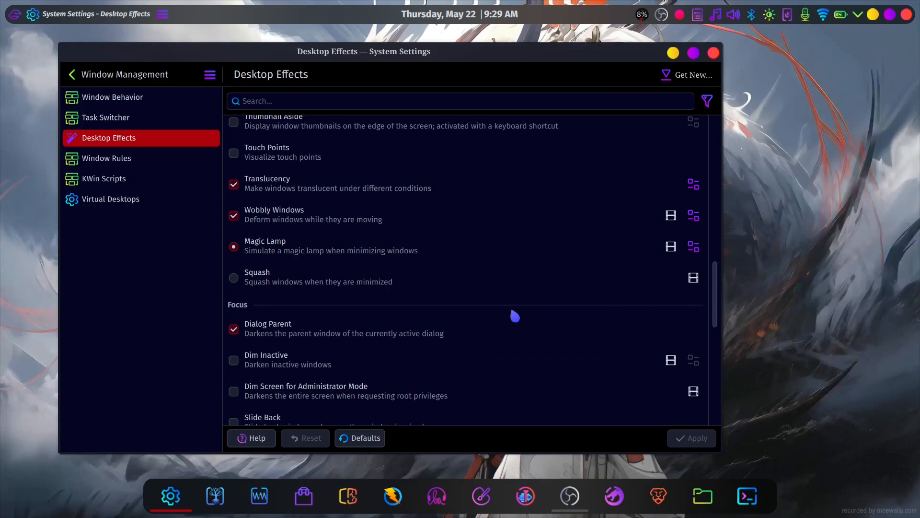
- Review the remaining desktop effects through the Window Open/Close Animation section, and close System Settings
scroll(484, 297, "down", 5)
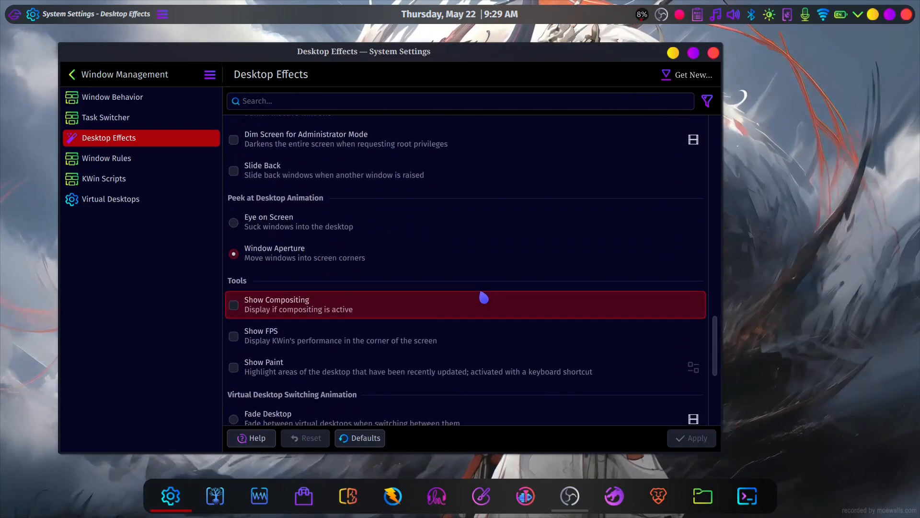
scroll(484, 298, "down", 6)
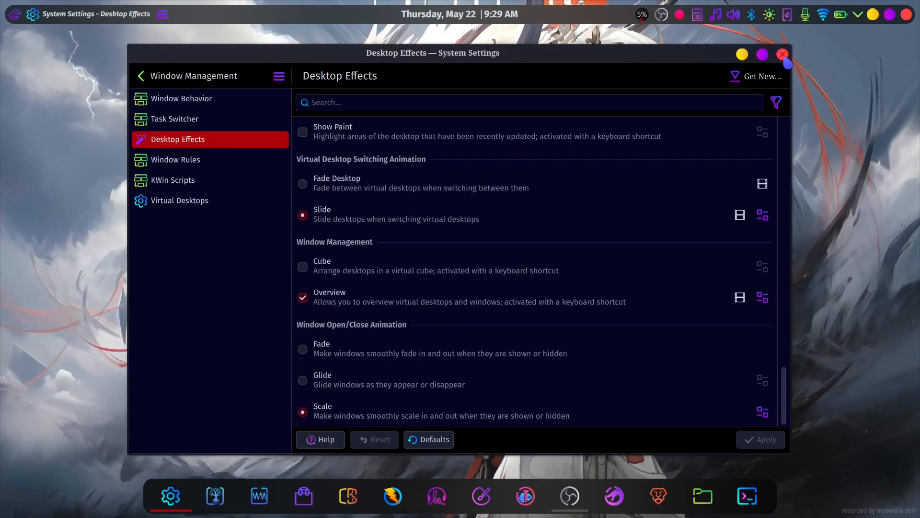
key("ctrl+q")
- Switch to a maximized FireDragon window, search the web for "gnome shell extension", and open the GNOME Shell Extensions site
left_click(615, 496)
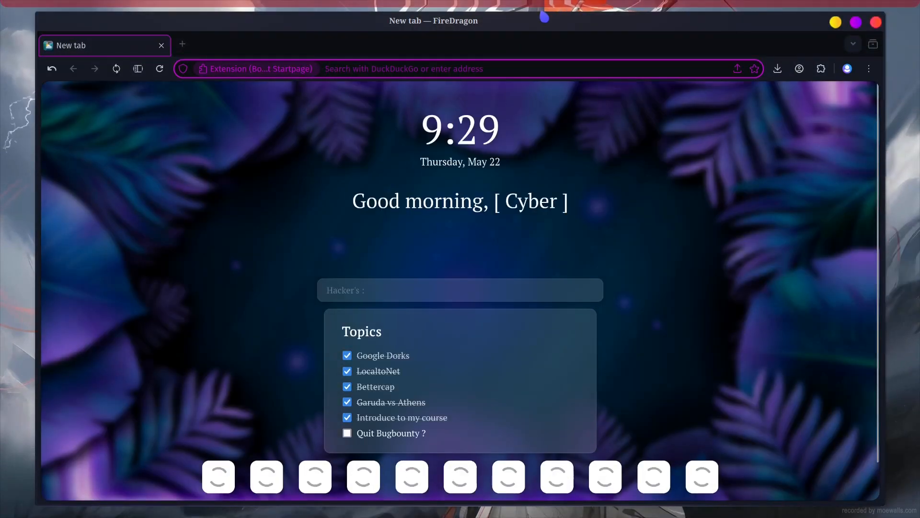
double_click(512, 20)
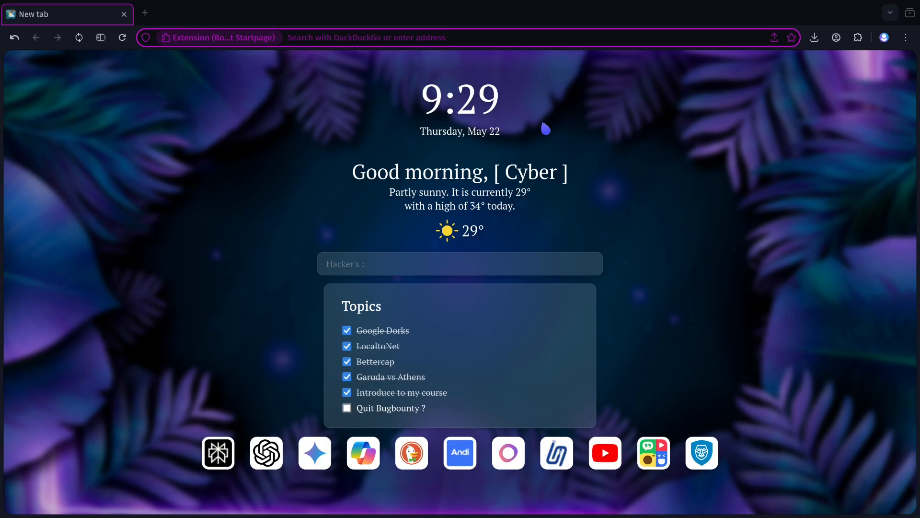
type("gnome shell ext")
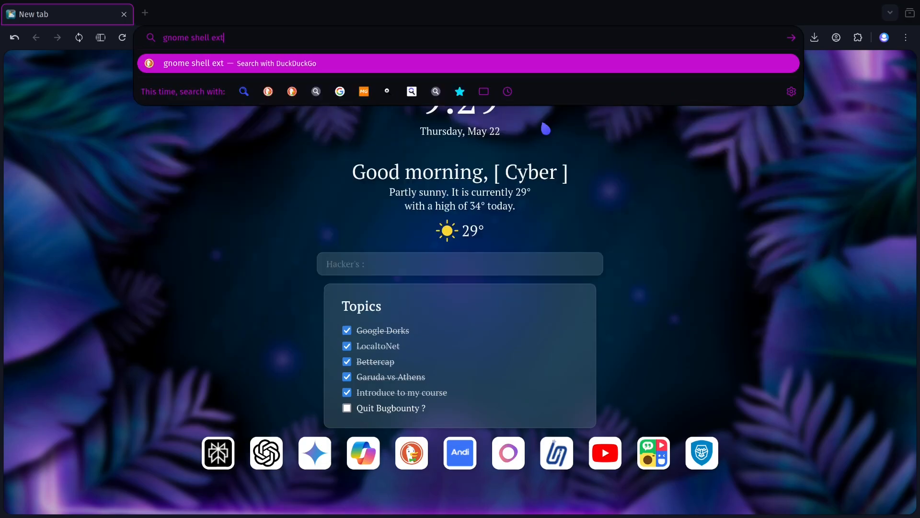
type("ension")
key("Return")
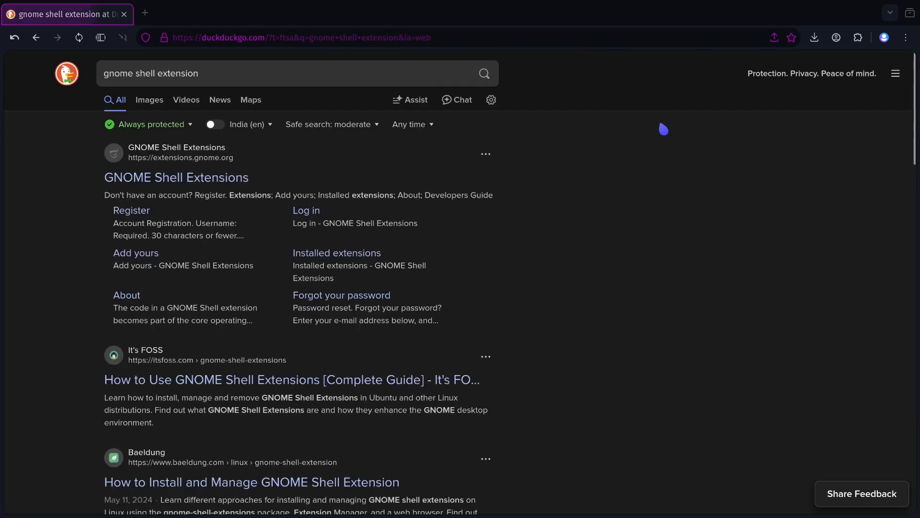
left_click(203, 181)
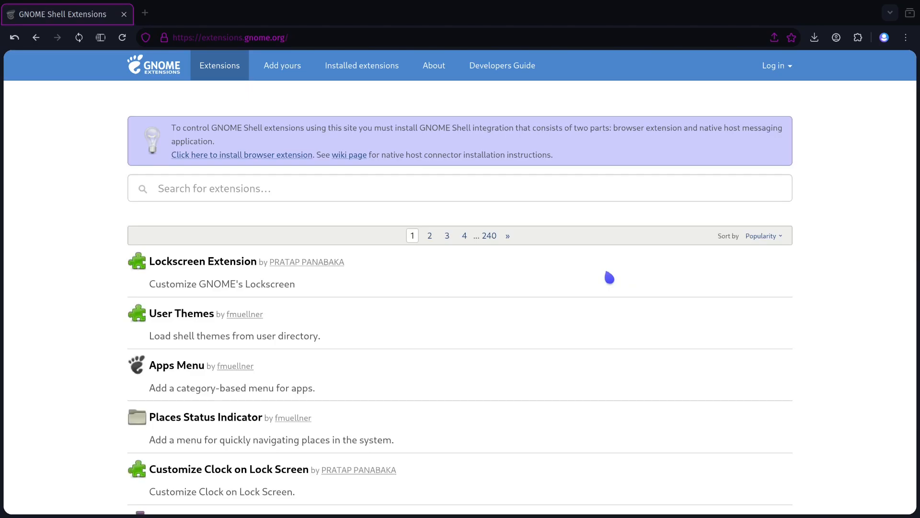
- Search the GNOME extensions site for "alt tab" and look through the results for Coverflow Alt-Tab
left_click(229, 195)
type("alt tab")
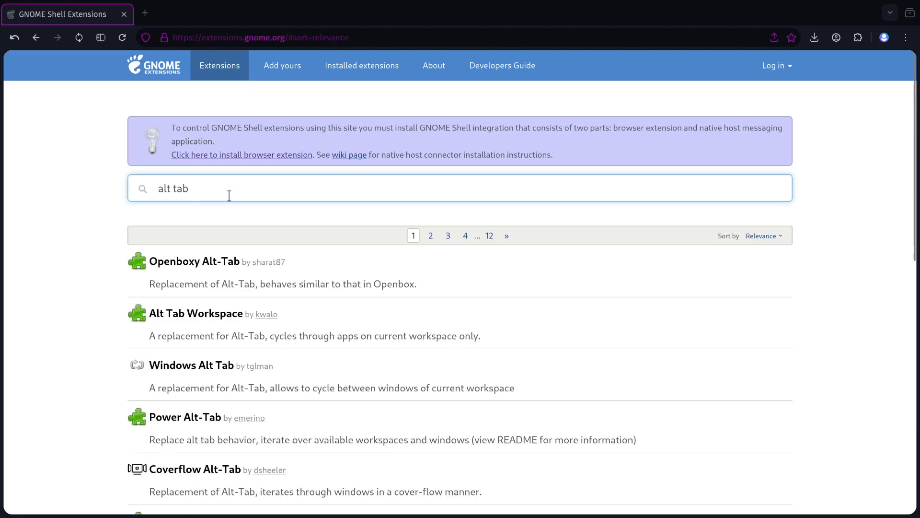
scroll(229, 195, "down", 6)
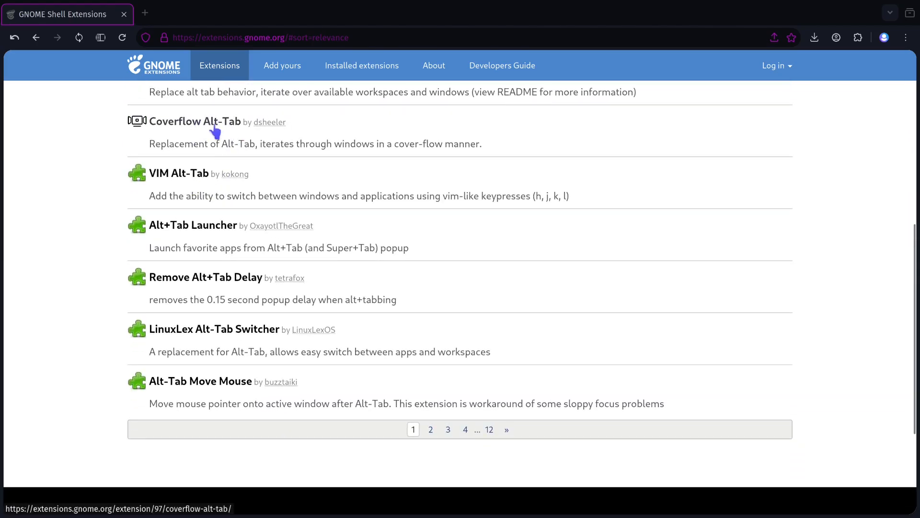
- Preview the desktop's cover-flow task switcher by cycling through the open windows and returning to the browser
key("alt+Tab")
key("alt+Tab")
key("alt+Tab")
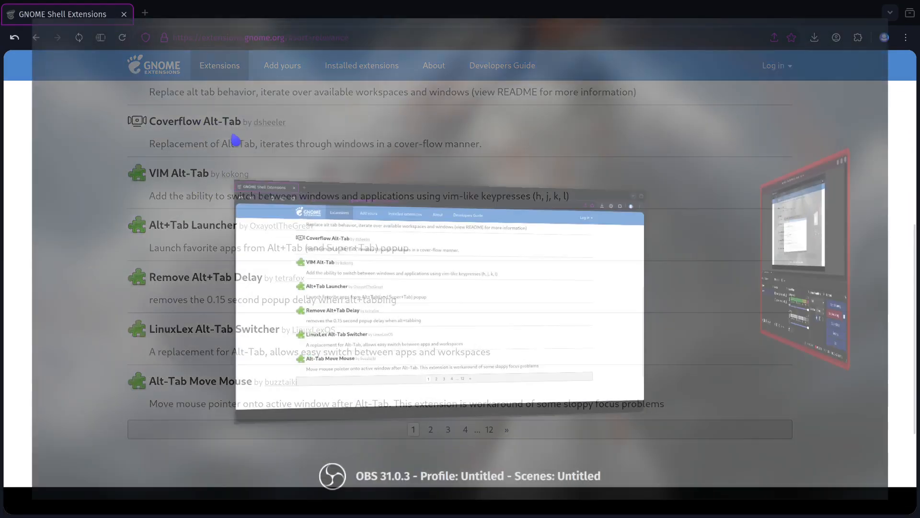
key("alt+Tab")
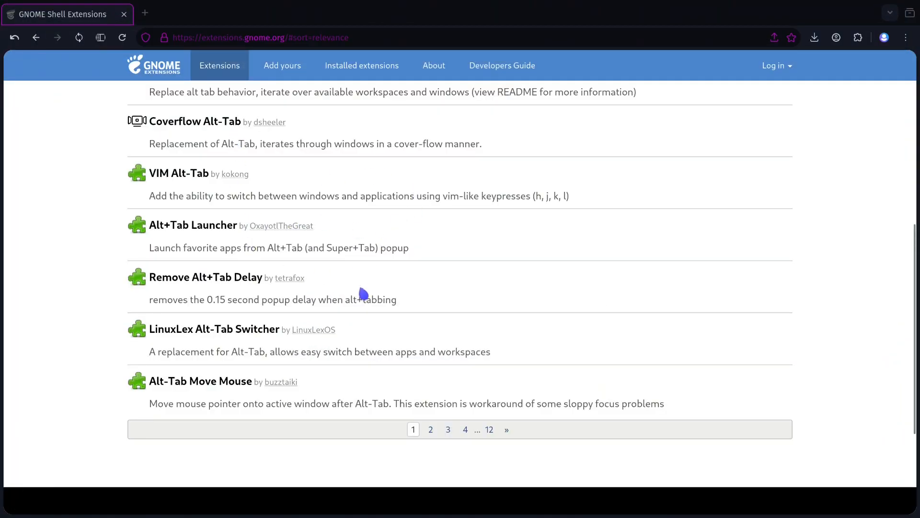
- Open the Coverflow Alt-Tab extension page and view its available shell versions without choosing one
left_click(211, 122)
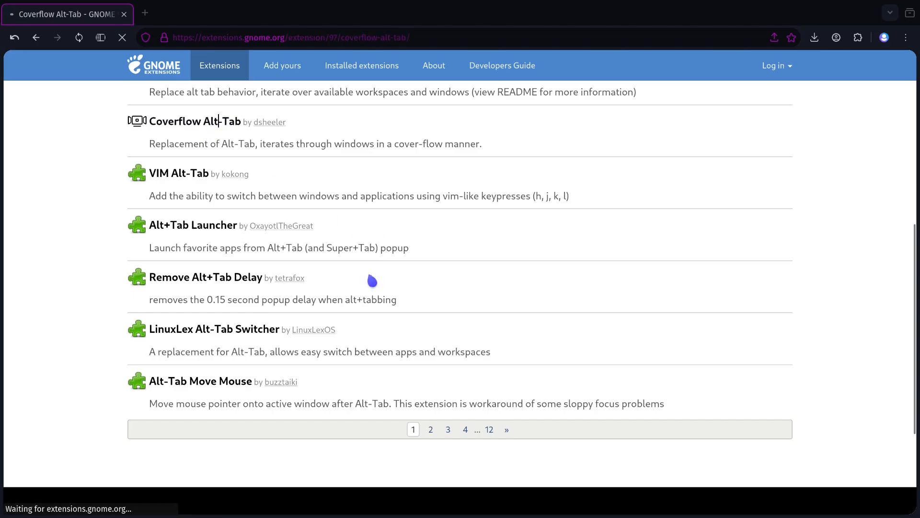
left_click(487, 277)
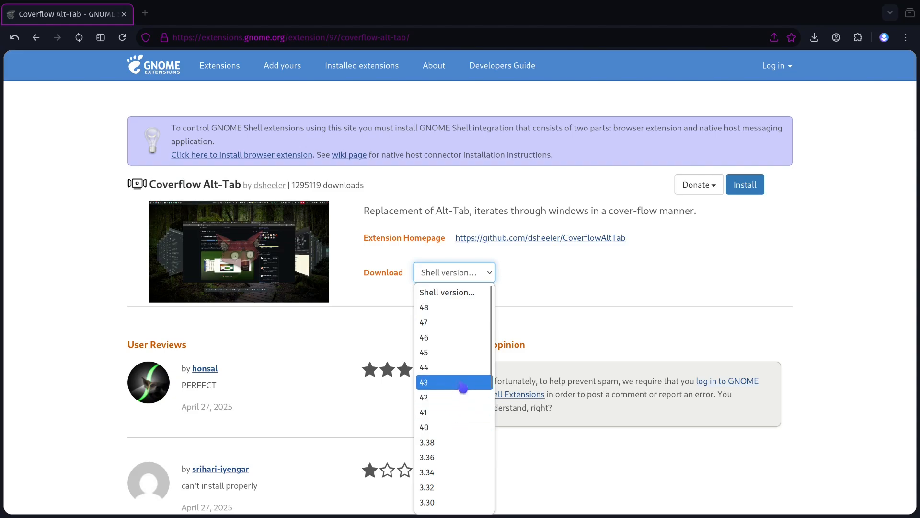
left_click(534, 285)
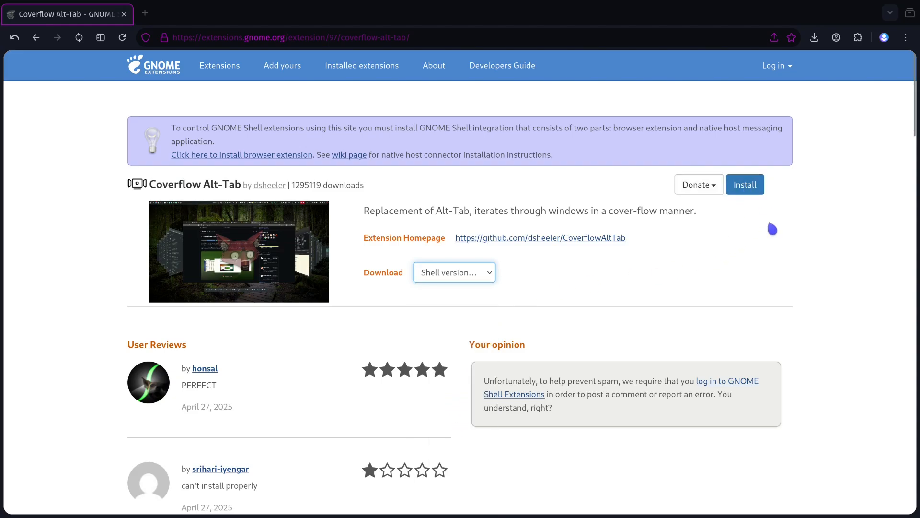
- Search for "gnome extension manager download" in a new tab and open the It's FOSS article on Extension Manager
left_click(145, 13)
type("gnome exte")
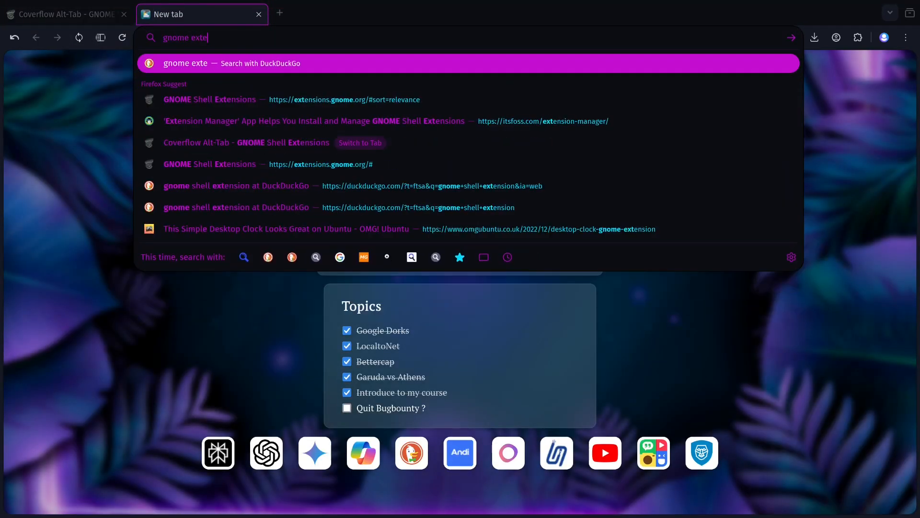
type("nsion manager download")
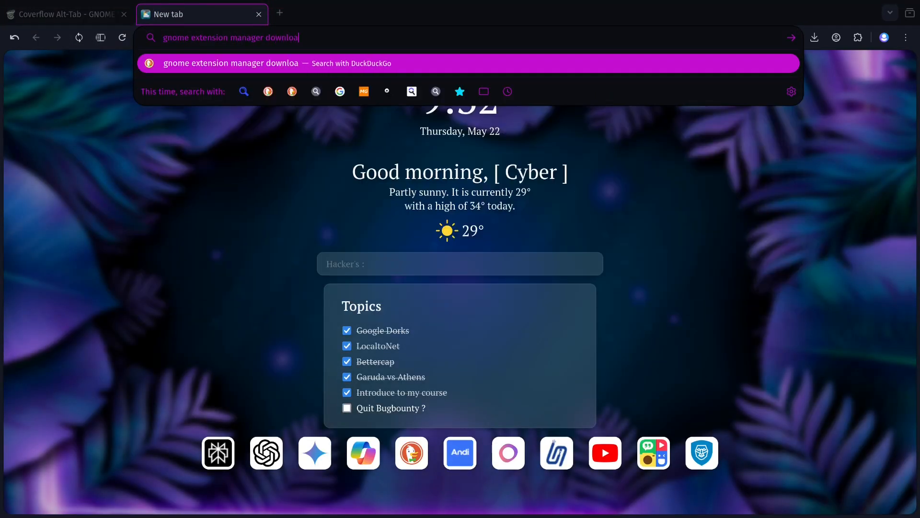
key("Return")
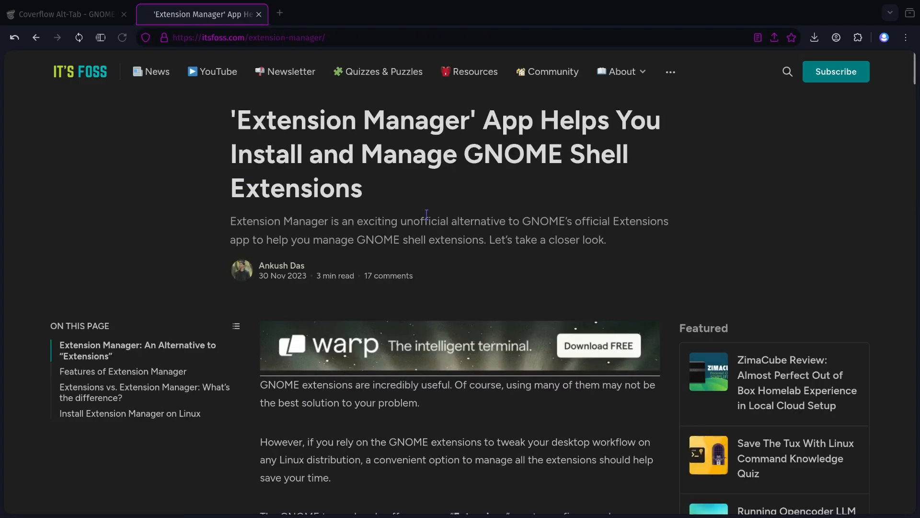
- Skim the It's FOSS article, return to the search results, and open the developer's Extension Manager page
scroll(425, 222, "down", 15)
scroll(384, 196, "up", 4)
scroll(618, 228, "up", 3)
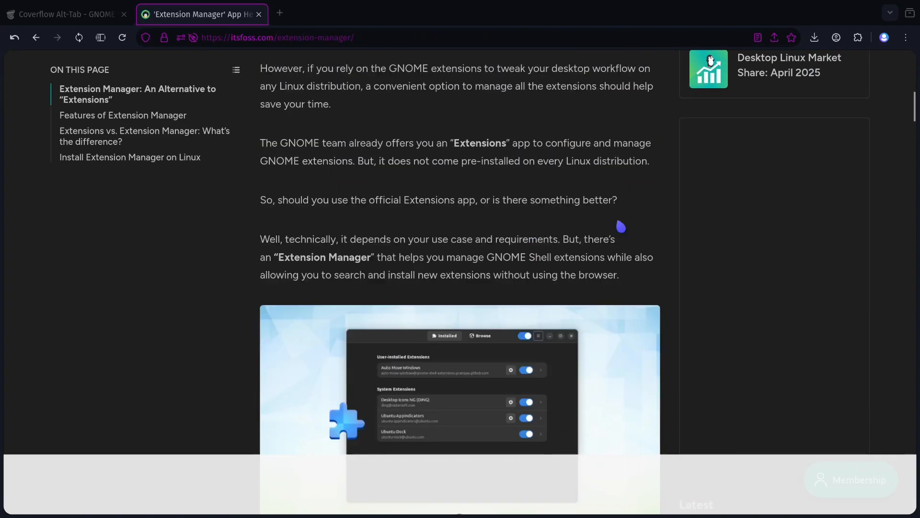
scroll(522, 285, "down", 10)
scroll(522, 285, "down", 15)
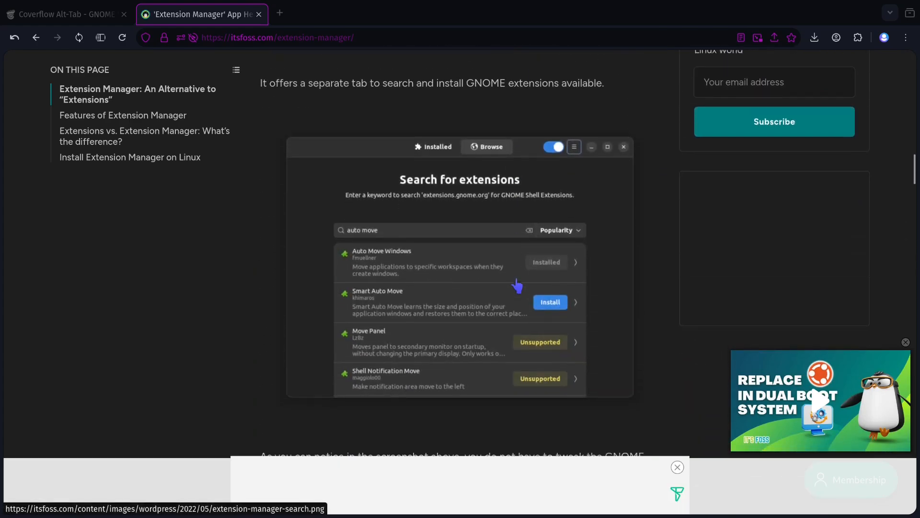
key("alt+Left")
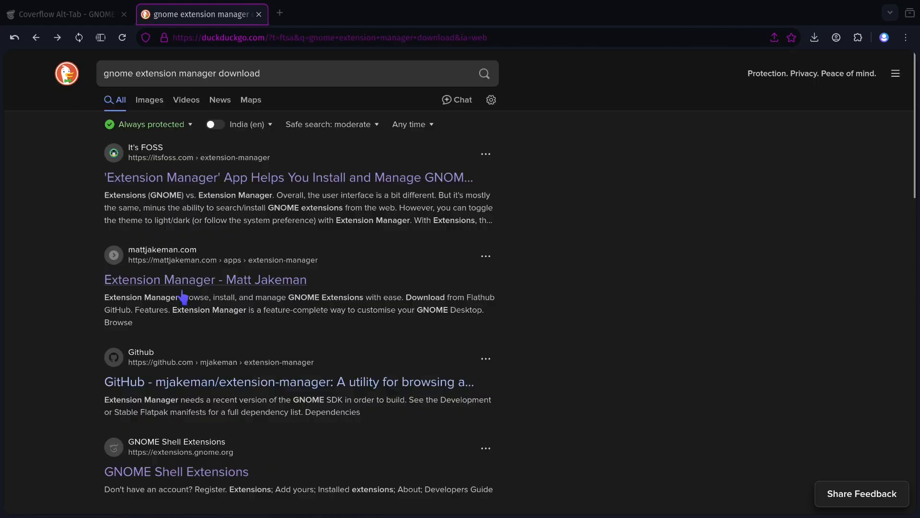
left_click(217, 281)
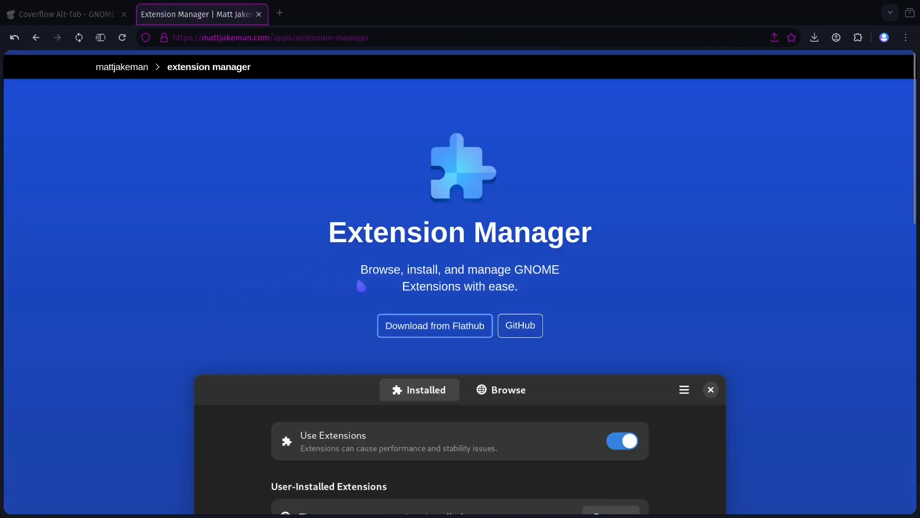